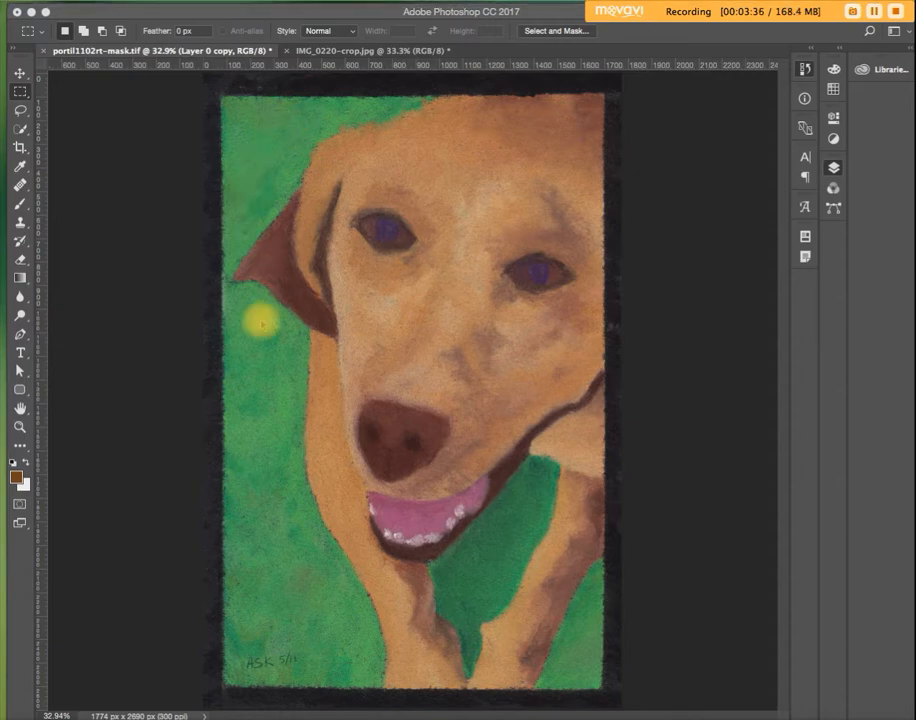
# - Compare the painting with Layer 0 copy shown and hidden to examine the masked version over the blue background
pyautogui.click(197, 358)
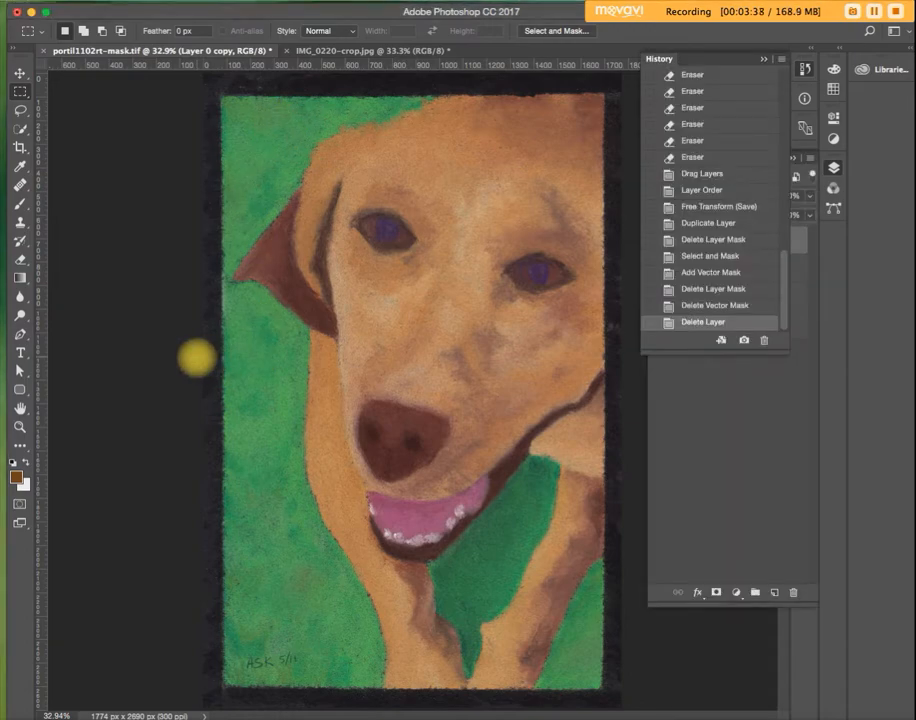
pyautogui.click(810, 384)
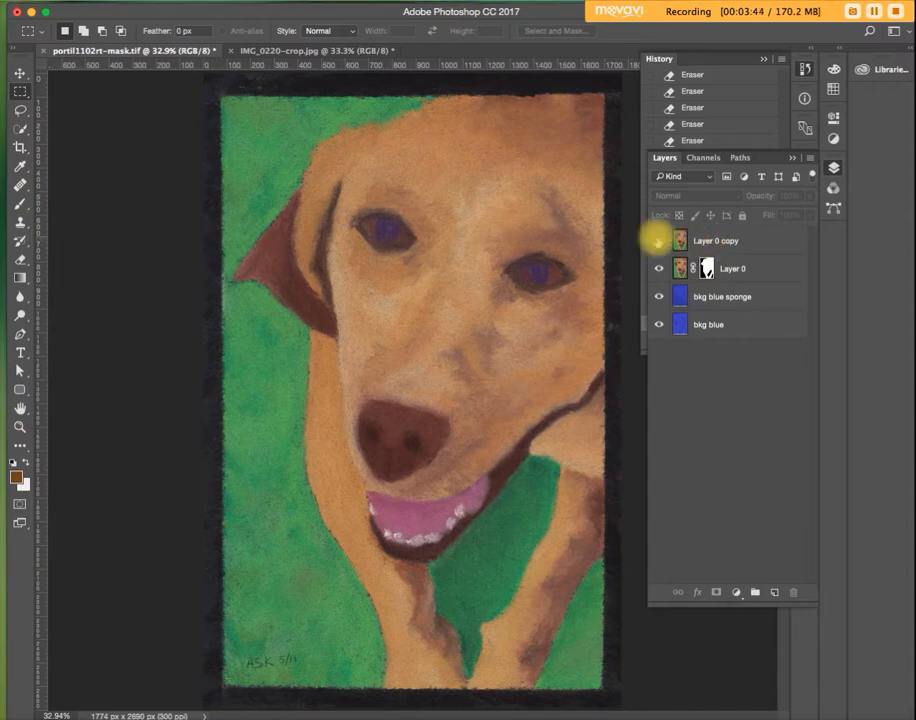
pyautogui.click(659, 239)
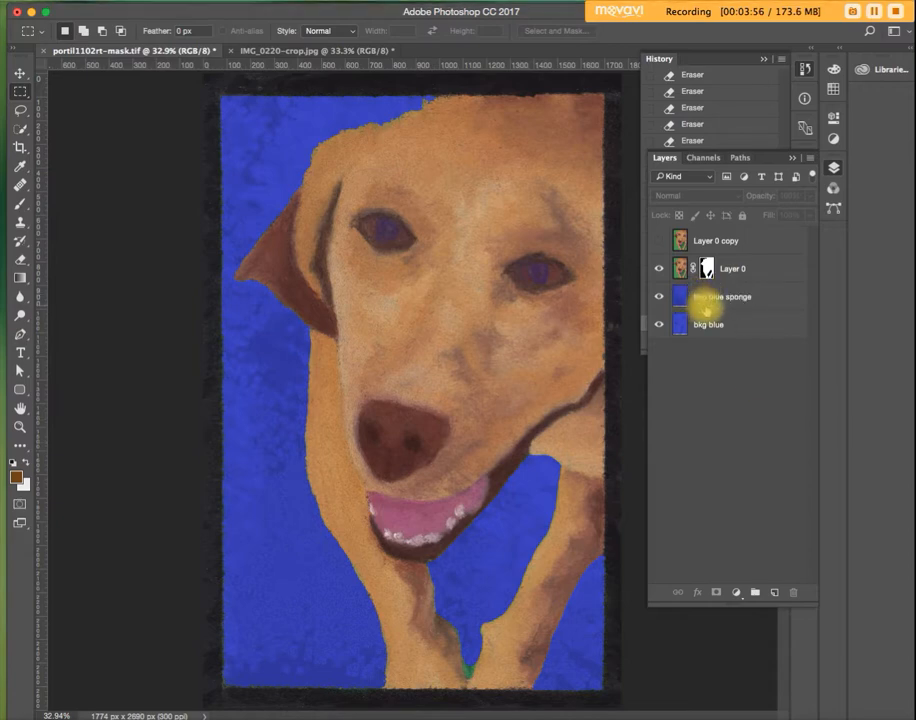
pyautogui.click(660, 297)
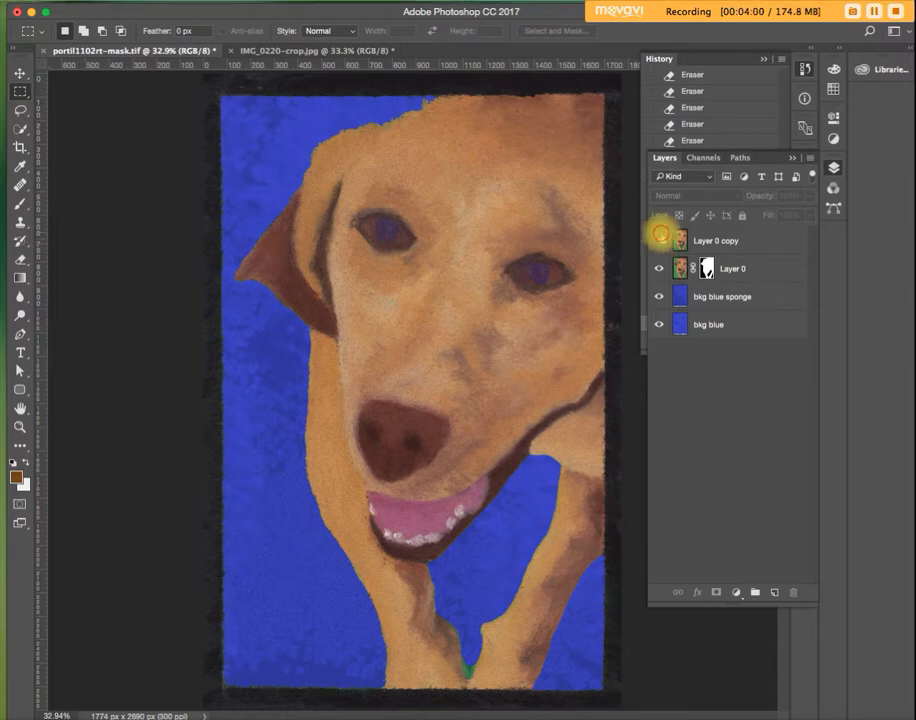
pyautogui.click(660, 240)
pyautogui.click(660, 240)
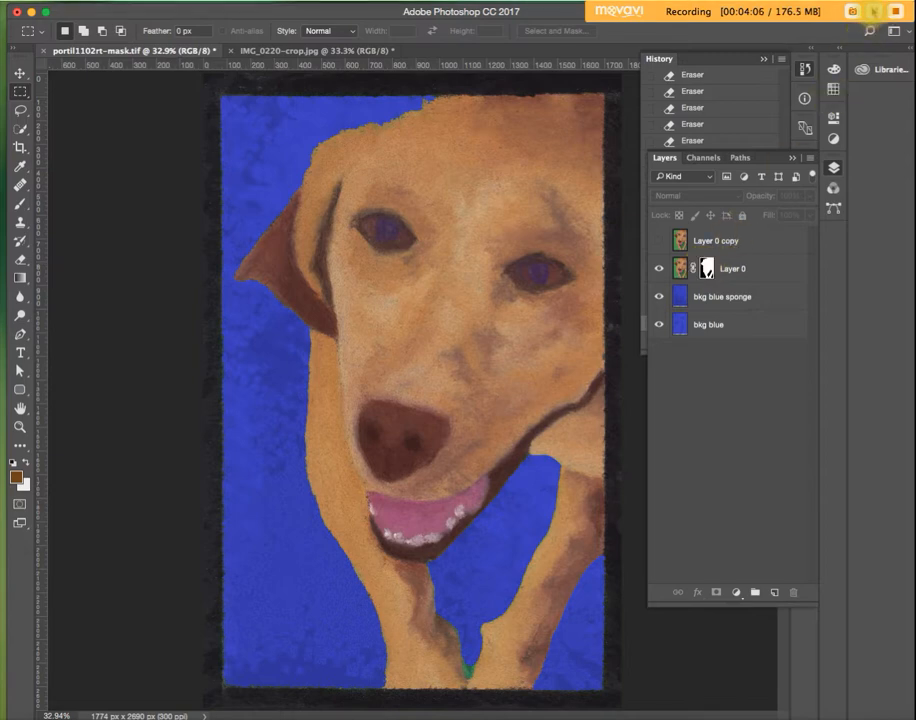
pyautogui.click(874, 12)
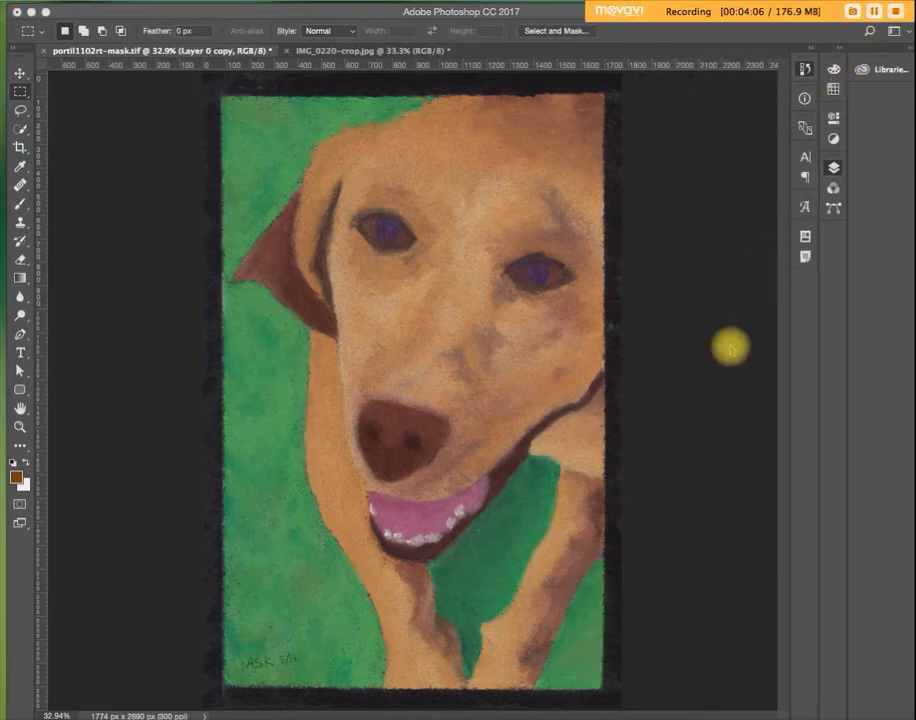
pyautogui.click(744, 386)
pyautogui.click(744, 408)
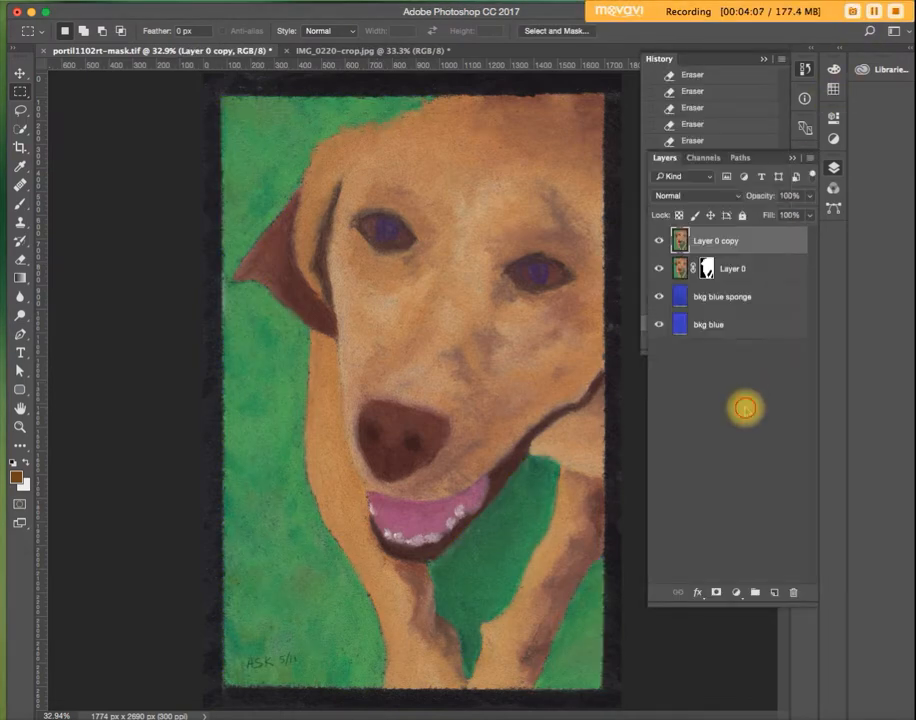
# - Duplicate Layer 0 copy in the same document, and hide the original Layer 0 copy and Layer 0
pyautogui.click(688, 243)
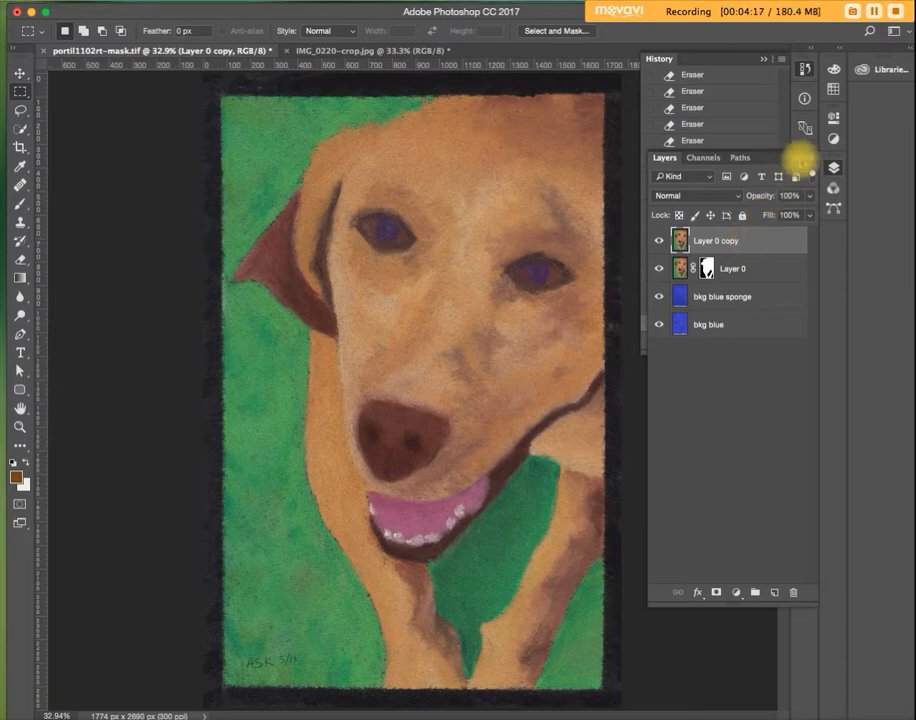
pyautogui.click(704, 241)
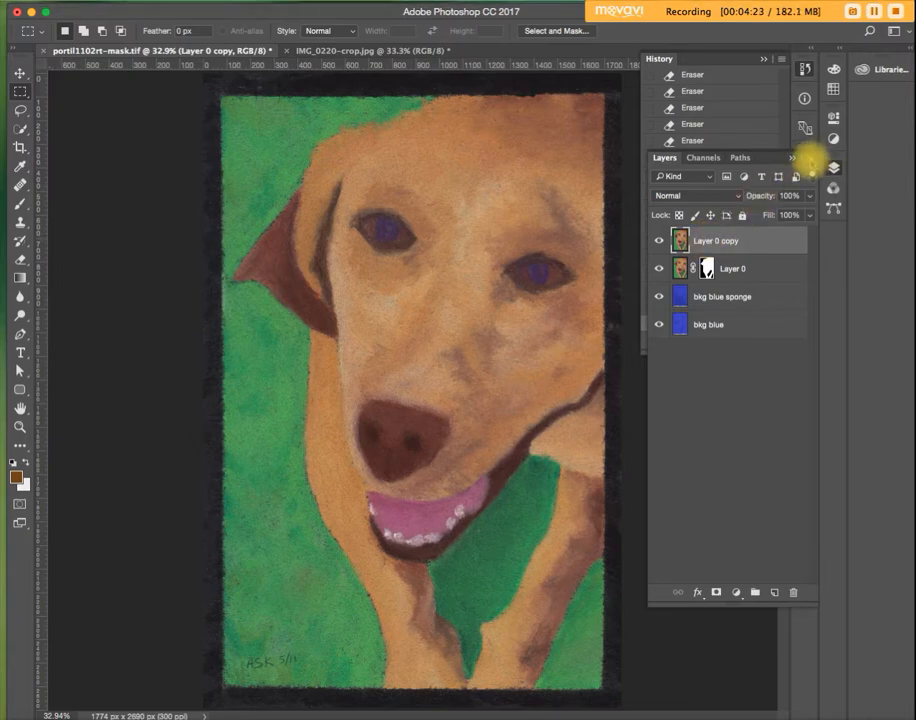
pyautogui.click(809, 158)
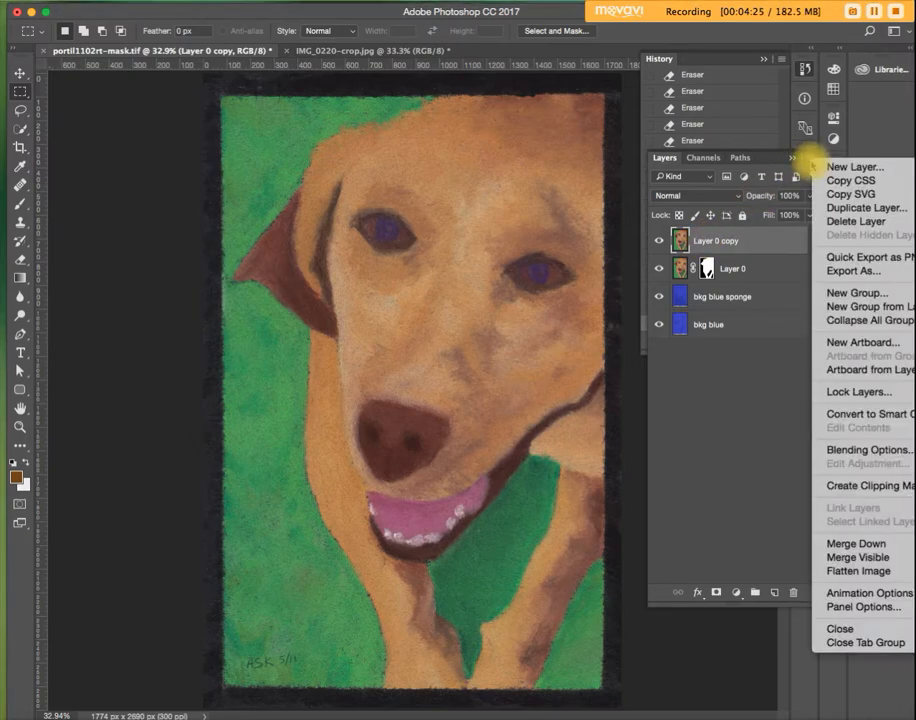
pyautogui.click(887, 209)
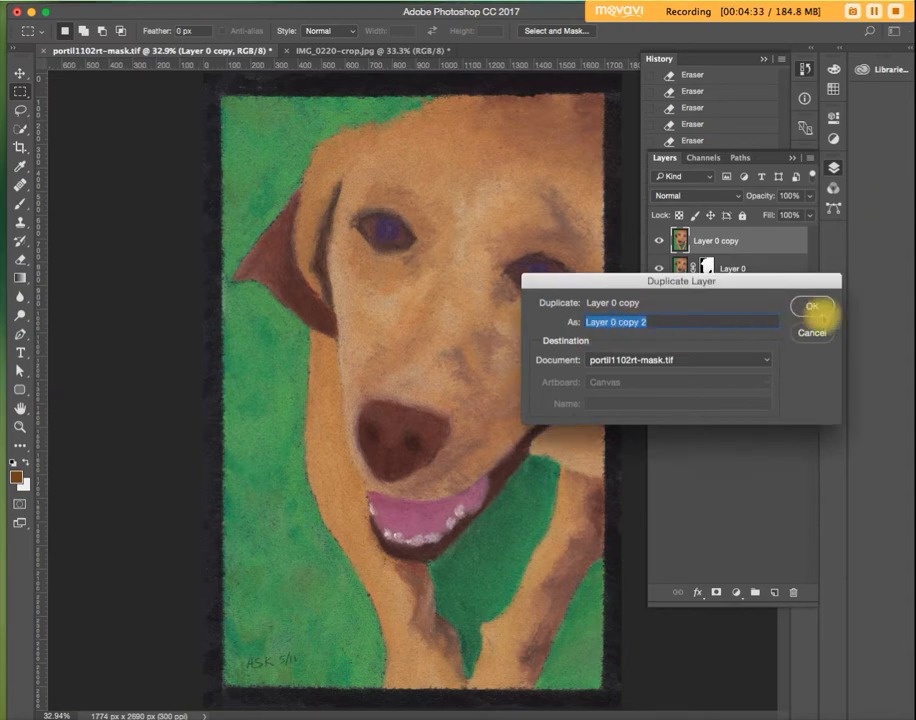
pyautogui.click(811, 306)
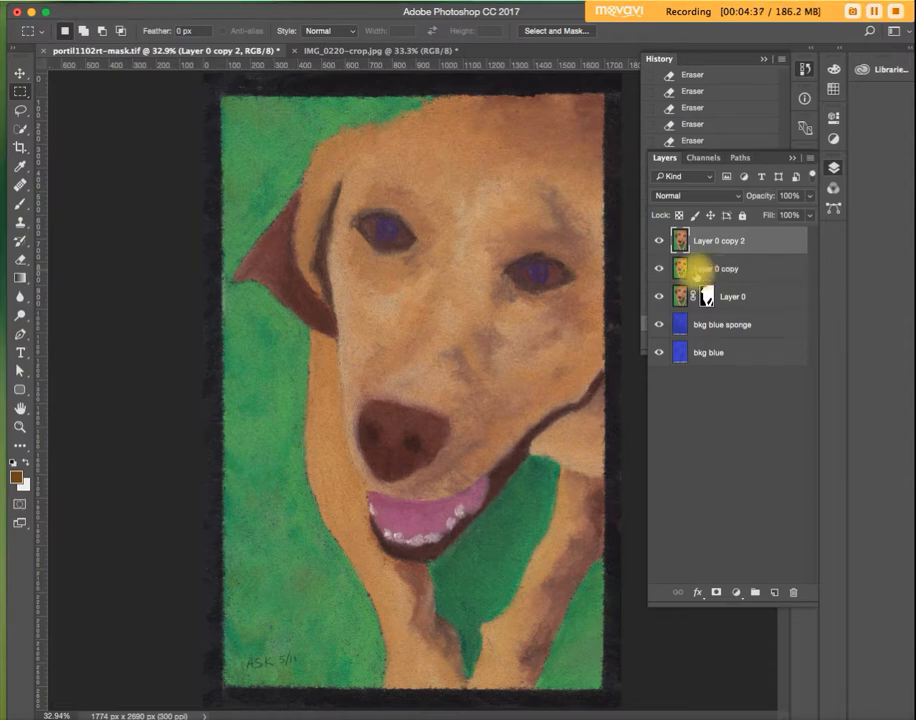
pyautogui.click(659, 267)
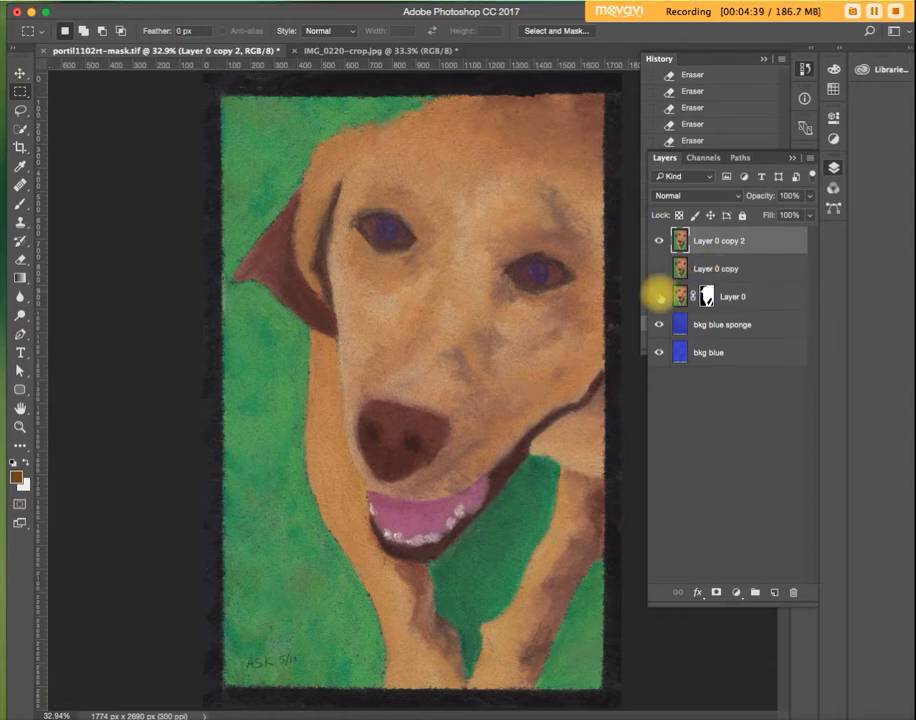
pyautogui.click(659, 296)
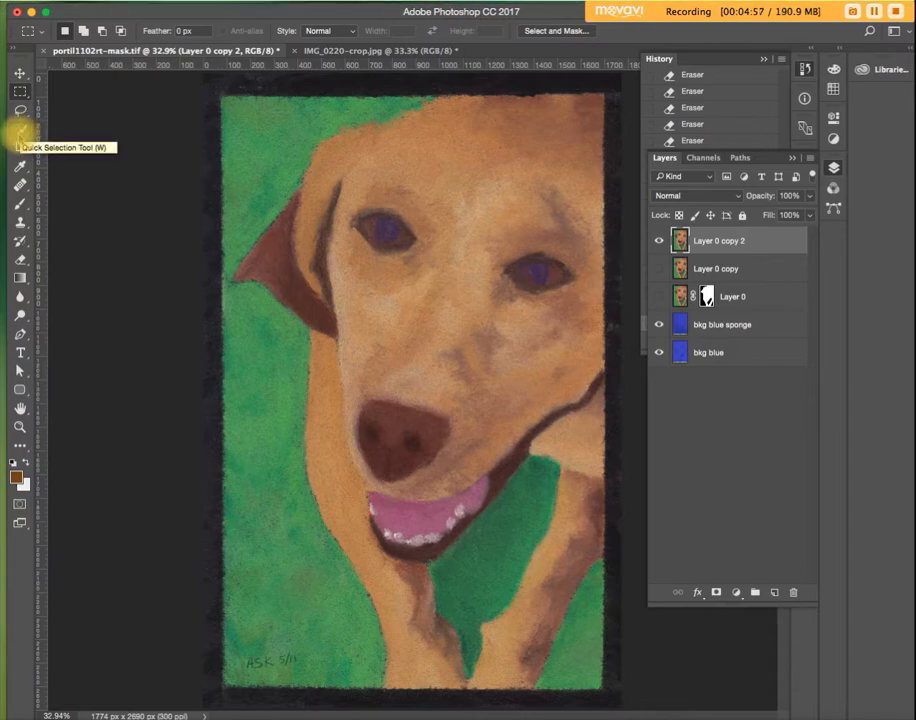
# - Activate the Quick Selection tool and set its brush size to 32 px
pyautogui.click(18, 131)
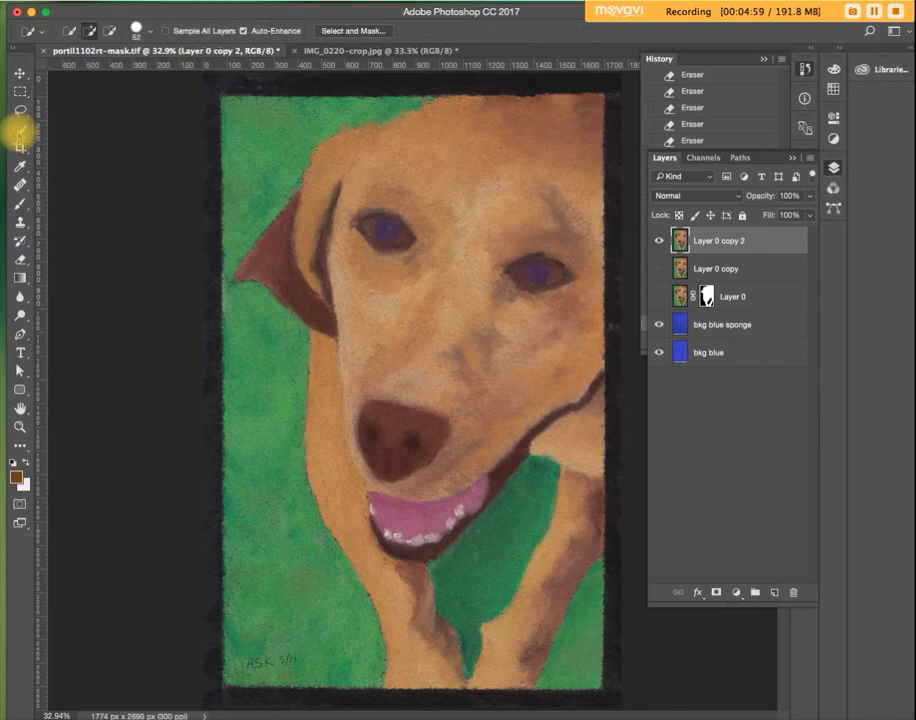
pyautogui.rightClick(18, 131)
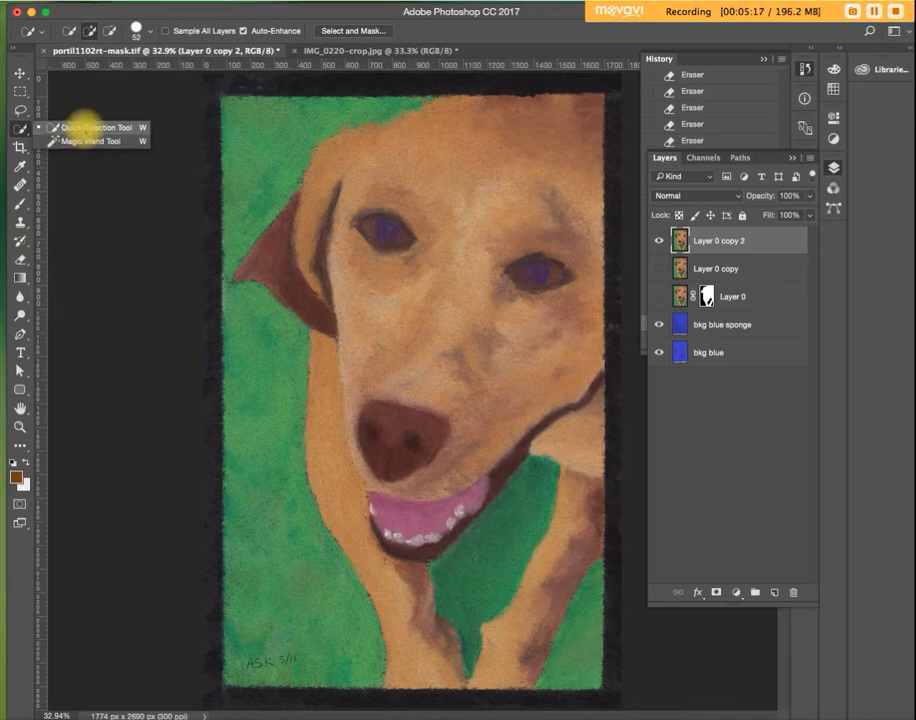
pyautogui.click(95, 127)
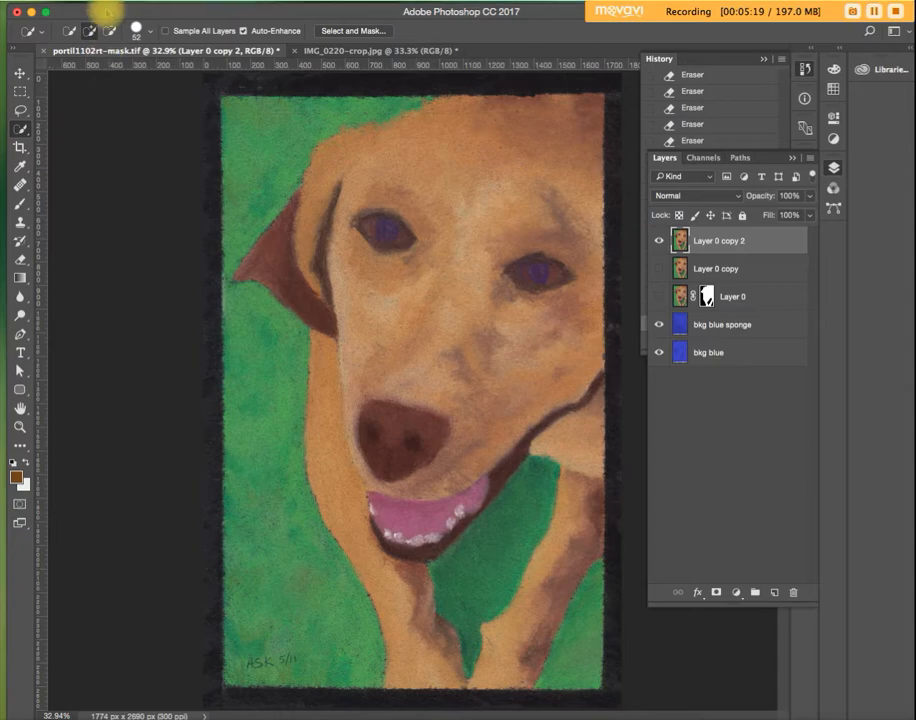
pyautogui.click(147, 33)
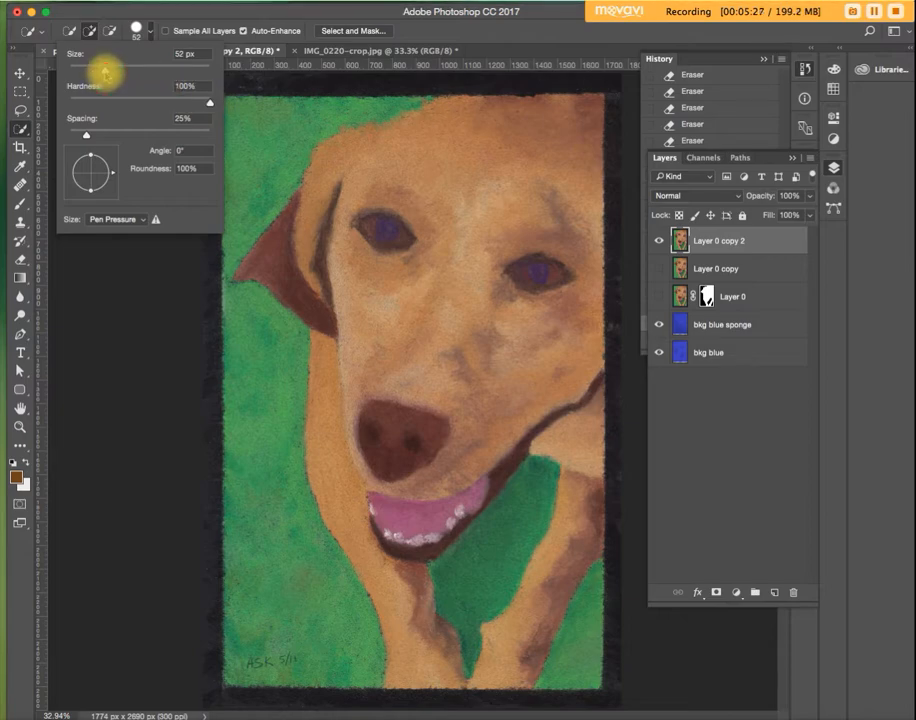
pyautogui.moveTo(104, 72)
pyautogui.mouseDown()
pyautogui.moveTo(90, 72)
pyautogui.moveTo(127, 75)
pyautogui.mouseUp()
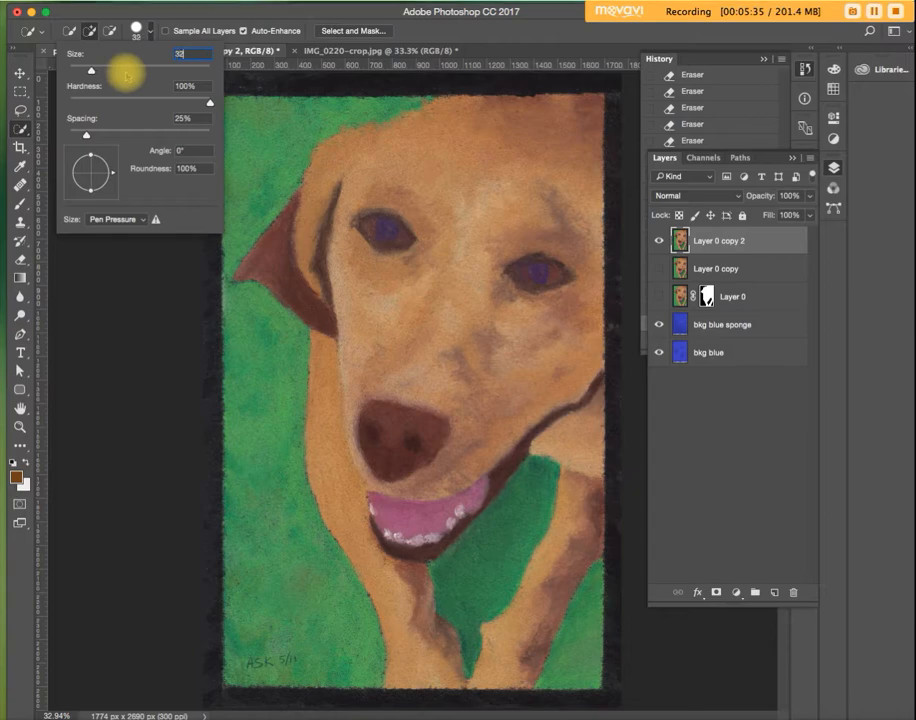
pyautogui.write('32')
pyautogui.press('Tab')
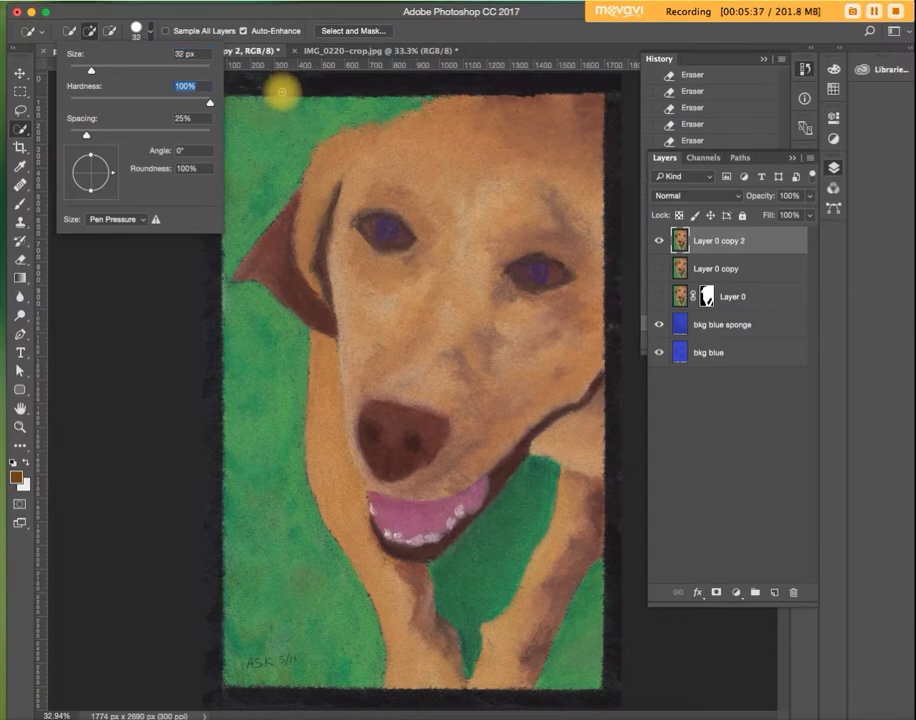
pyautogui.click(147, 274)
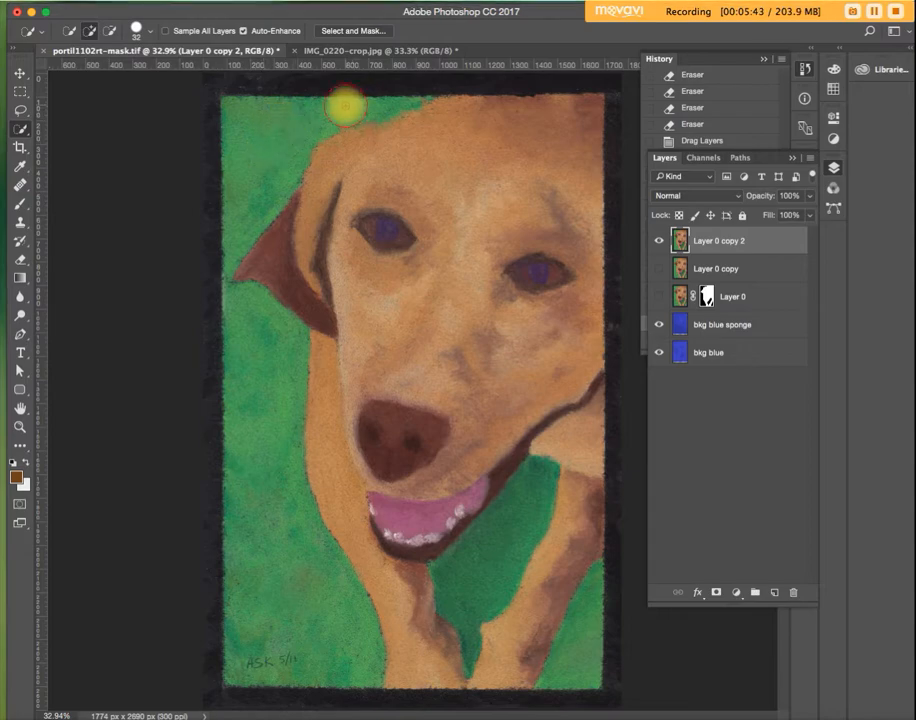
# - Quick-select the green background above the dog's head, beside the ear and just below the ear
pyautogui.moveTo(247, 104); pyautogui.dragTo(328, 118)
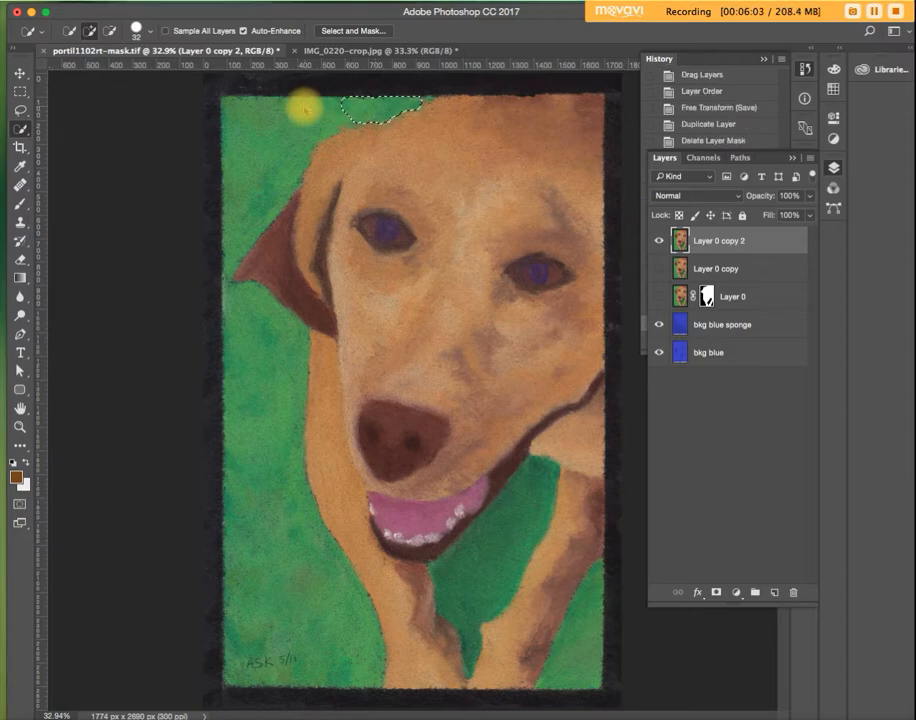
pyautogui.click(305, 108)
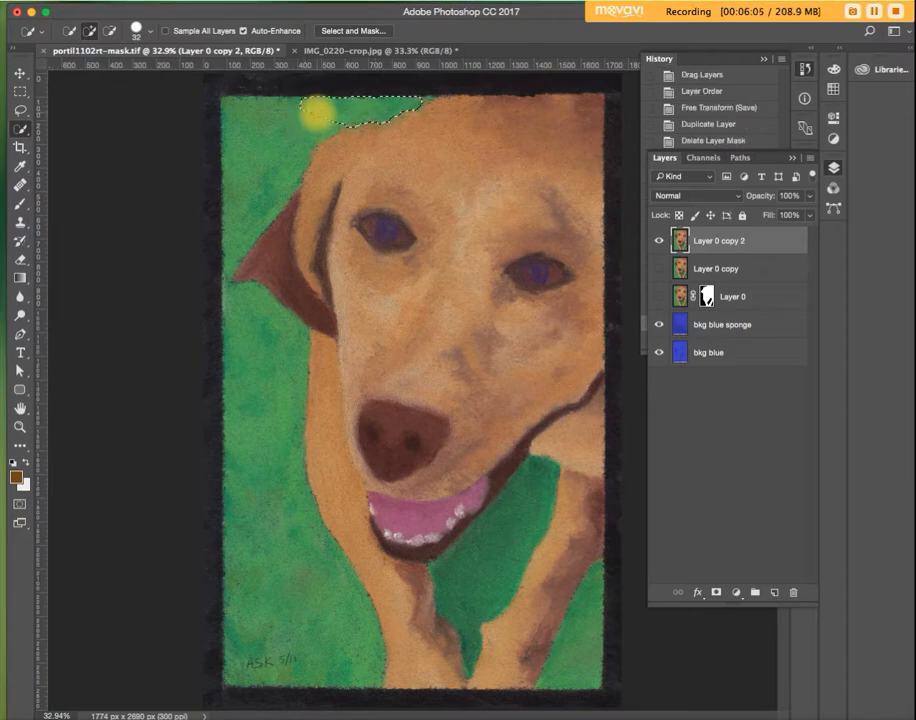
pyautogui.click(274, 137)
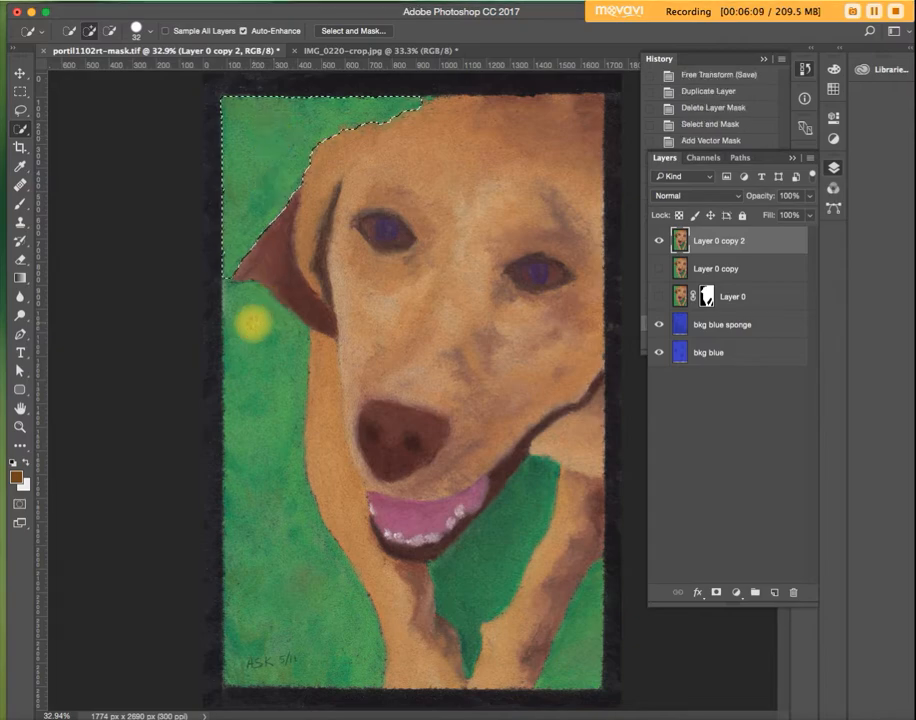
pyautogui.click(238, 300)
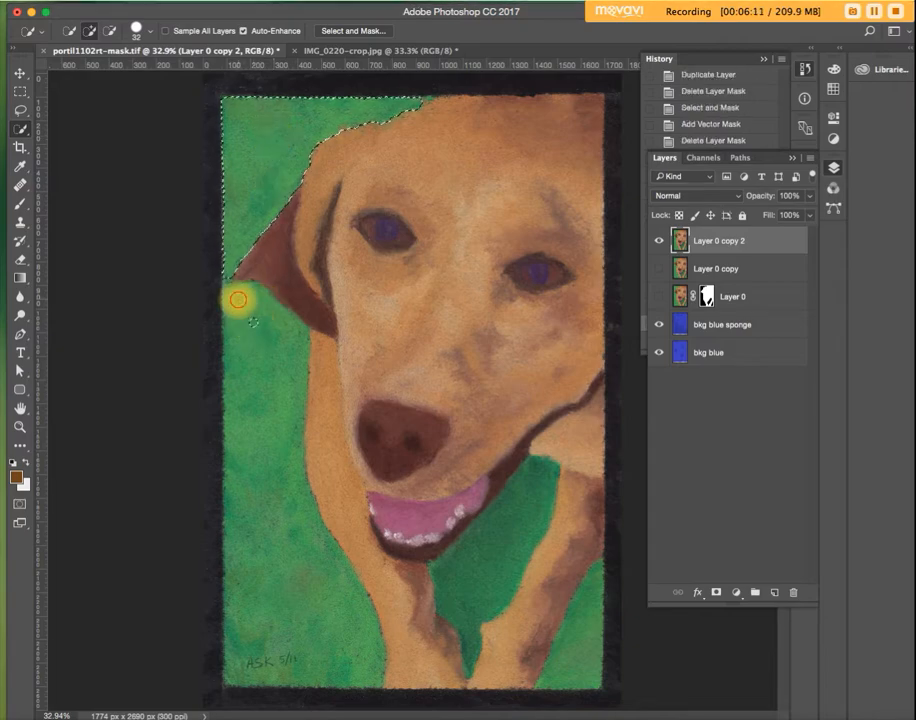
pyautogui.click(254, 320)
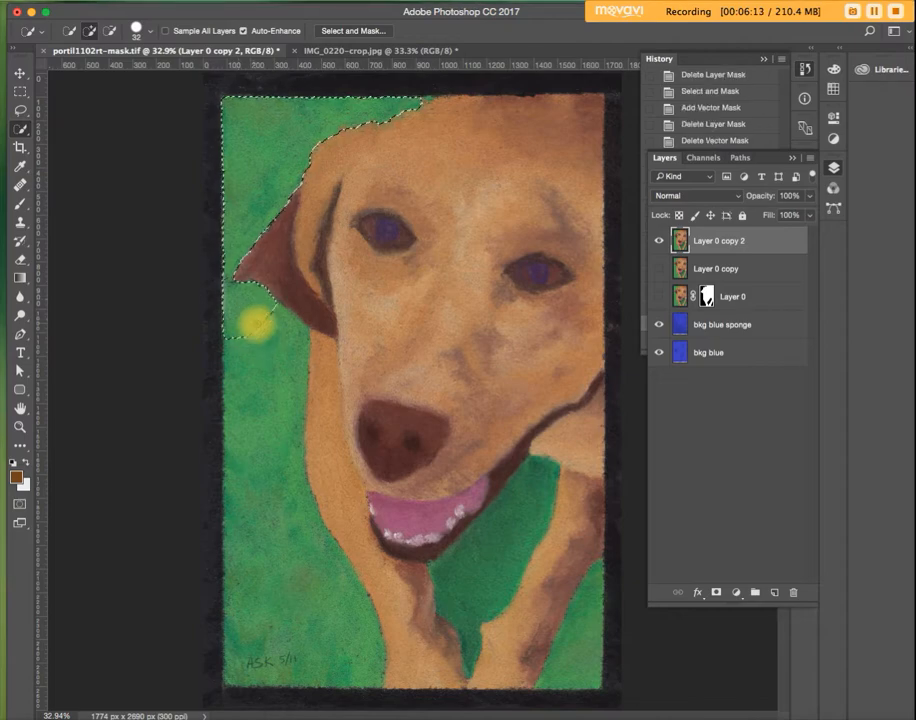
# - Extend the selection down the green background beside the dog's outer leg, and remove the spill into the black border
pyautogui.moveTo(258, 321)
pyautogui.mouseDown()
pyautogui.moveTo(270, 355)
pyautogui.moveTo(299, 364)
pyautogui.moveTo(263, 369)
pyautogui.moveTo(271, 366)
pyautogui.moveTo(278, 429)
pyautogui.moveTo(273, 435)
pyautogui.moveTo(272, 402)
pyautogui.moveTo(267, 463)
pyautogui.moveTo(263, 447)
pyautogui.moveTo(268, 513)
pyautogui.moveTo(310, 555)
pyautogui.mouseUp()
pyautogui.click(301, 362)
pyautogui.moveTo(293, 553); pyautogui.dragTo(300, 578)
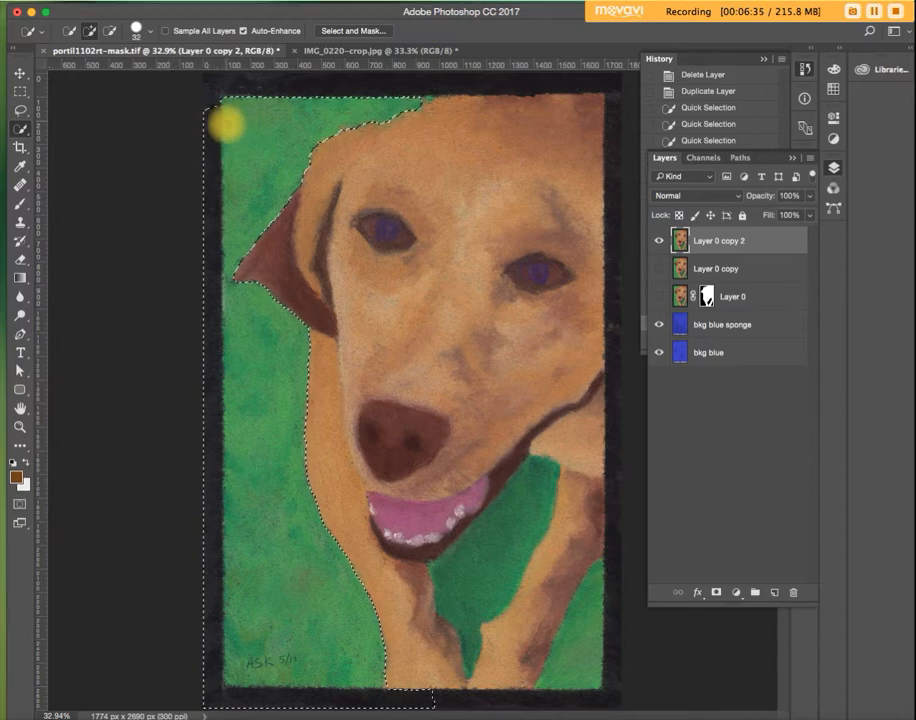
pyautogui.keyDown('alt'); pyautogui.click(275, 510); pyautogui.keyUp('alt')
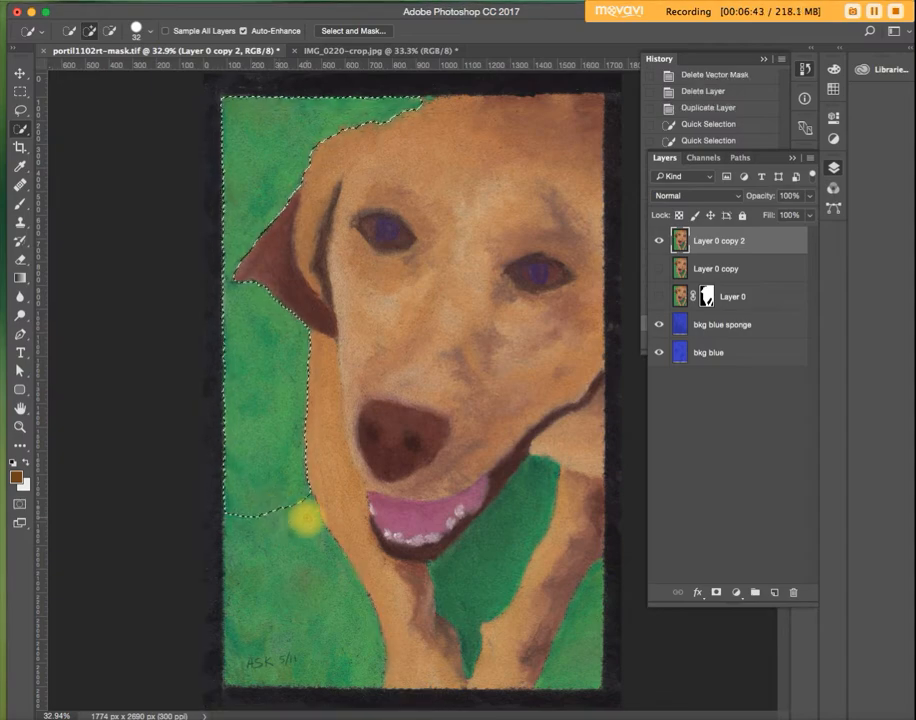
# - Add more green along the edge of the dog's left-hand leg to the selection, and undo the last addition
pyautogui.click(296, 520)
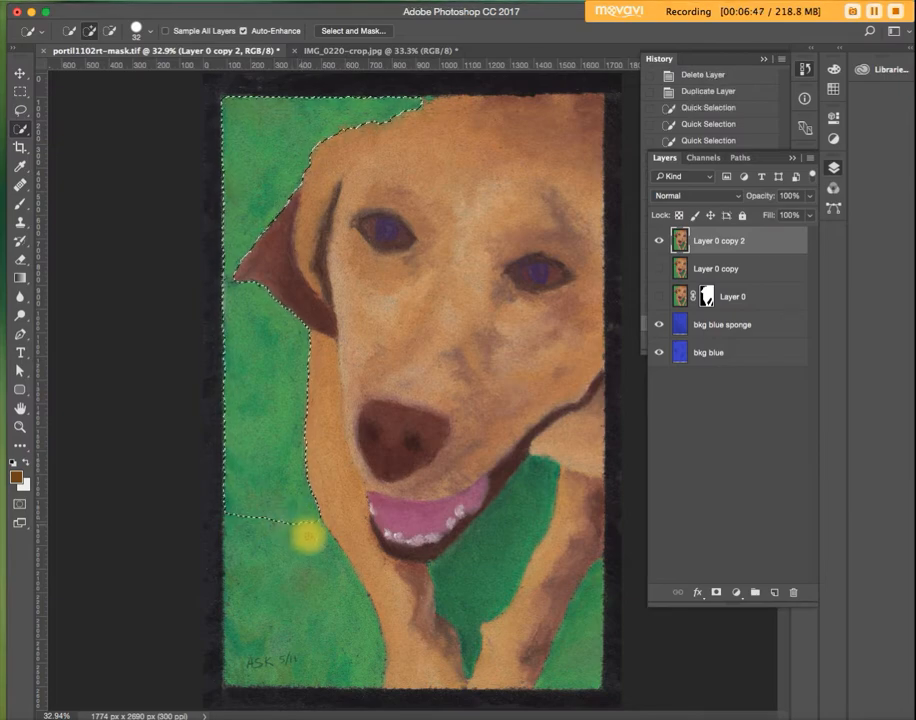
pyautogui.click(310, 540)
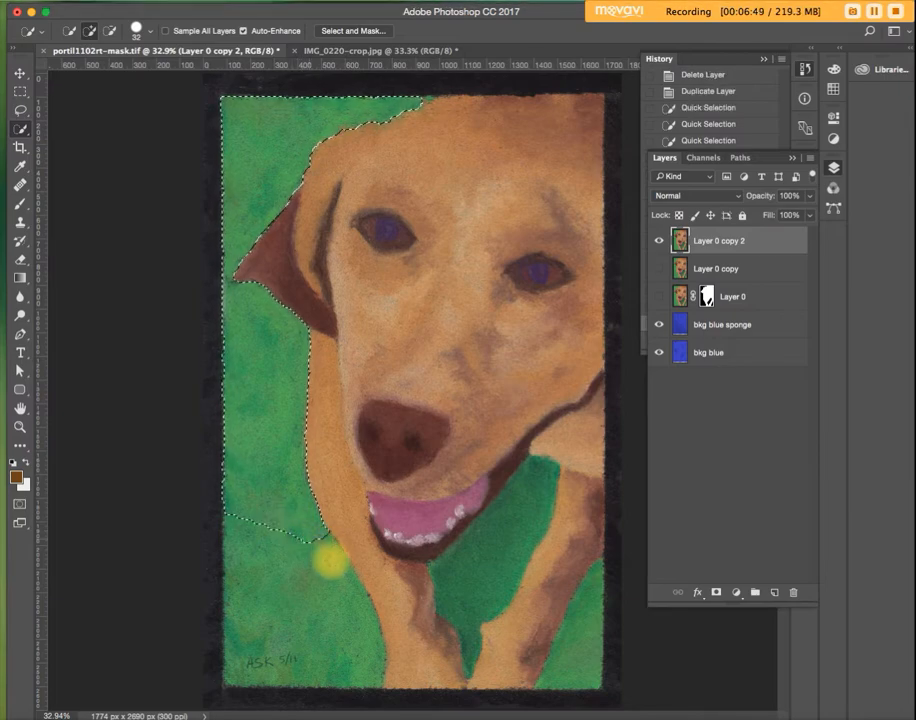
pyautogui.click(334, 562)
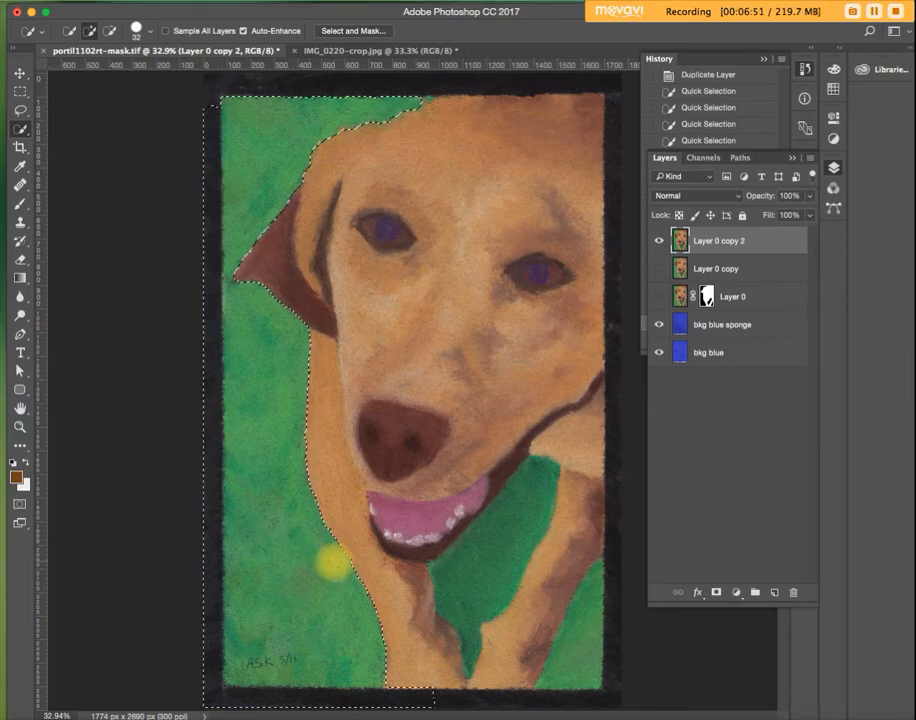
pyautogui.press('super+z')
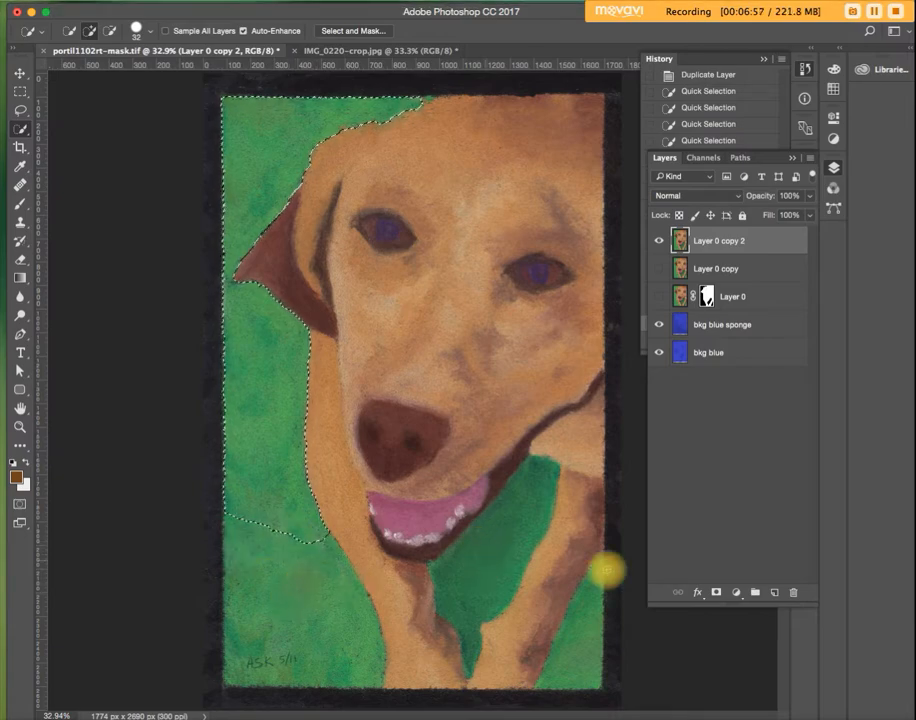
# - Quick-select the green corner outside the dog's right-hand leg and the upper green patch between the mouth and that leg
pyautogui.click(581, 645)
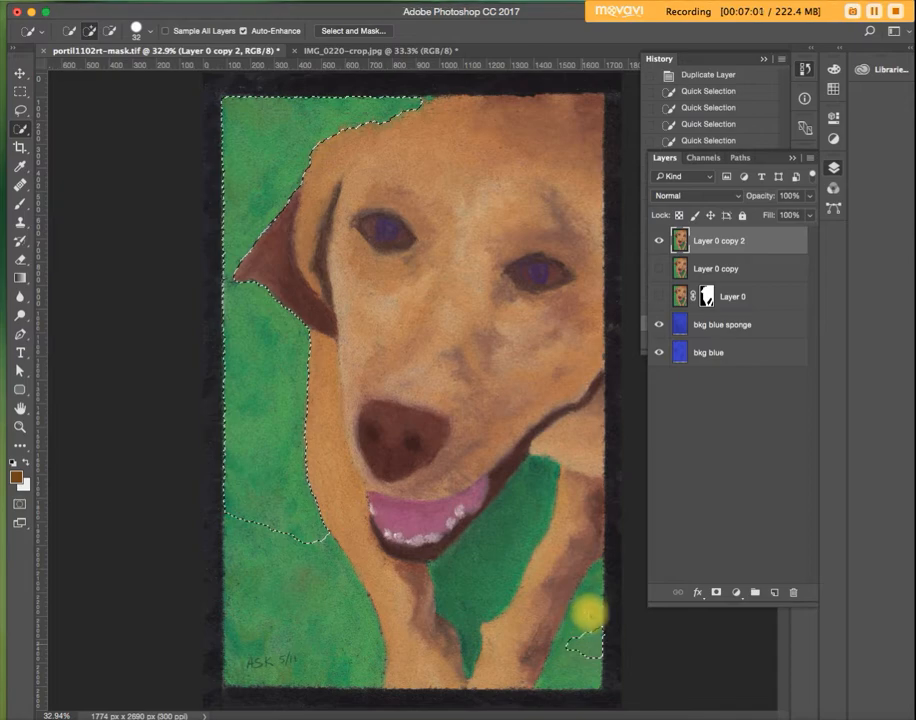
pyautogui.click(590, 613)
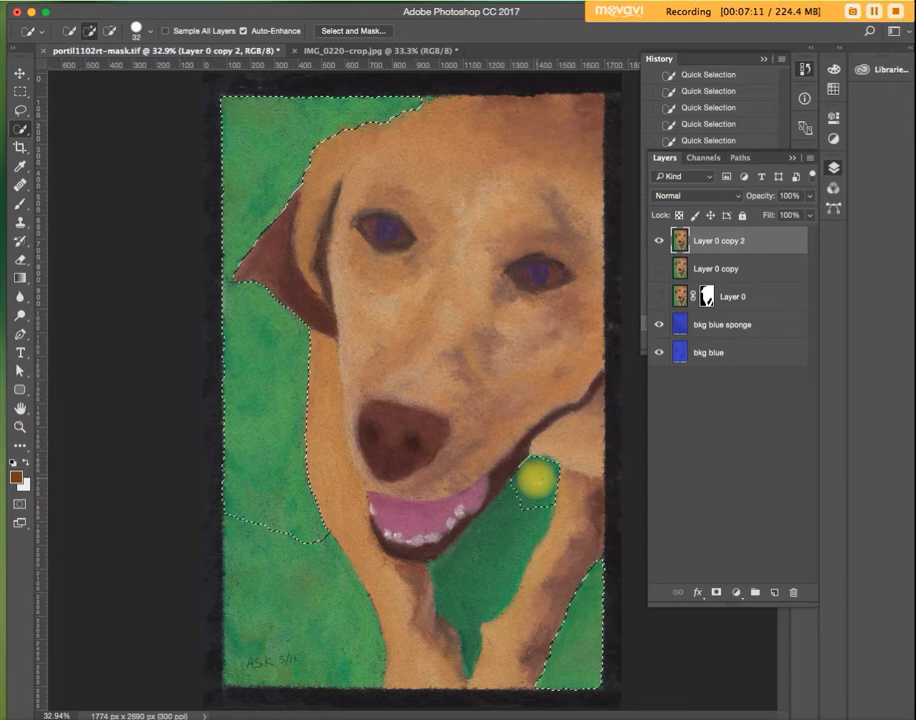
pyautogui.click(536, 478)
# - Try to extend the selection further down the green area between the legs, undoing each attempt
pyautogui.click(497, 539)
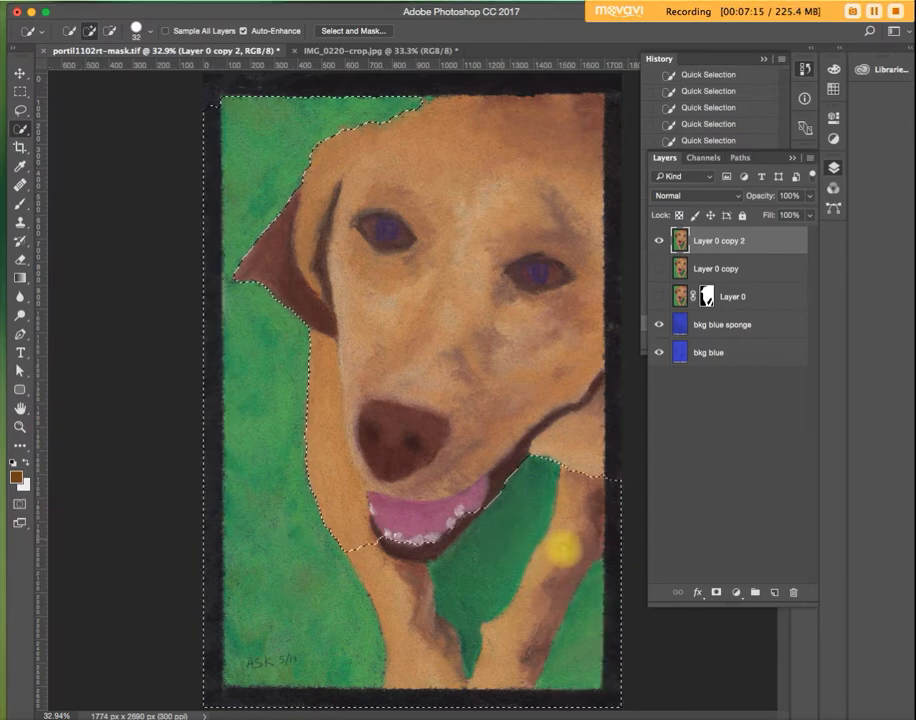
pyautogui.press('super+z')
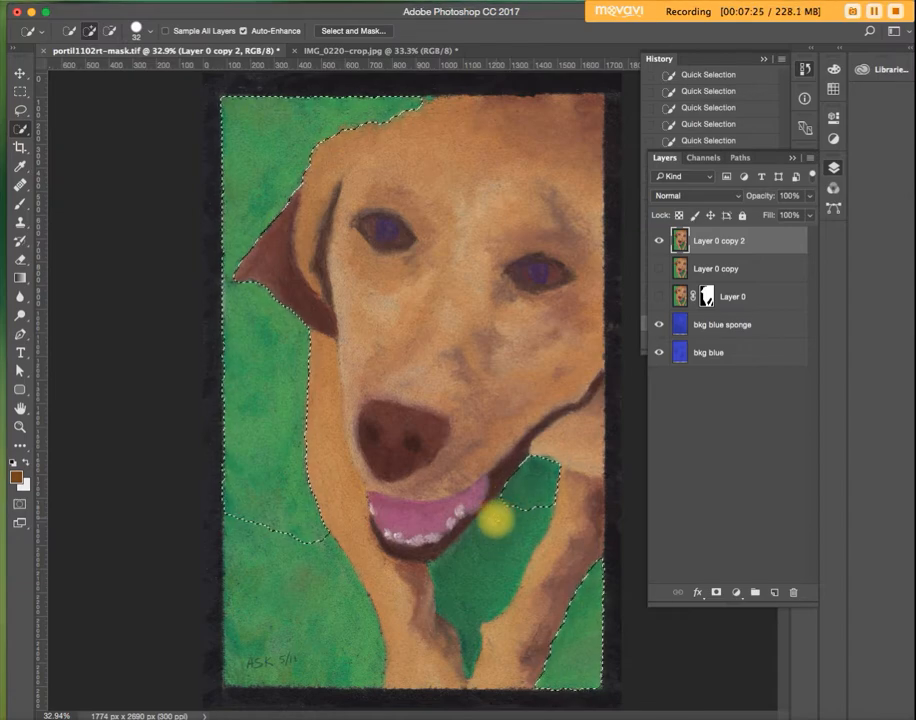
pyautogui.click(496, 518)
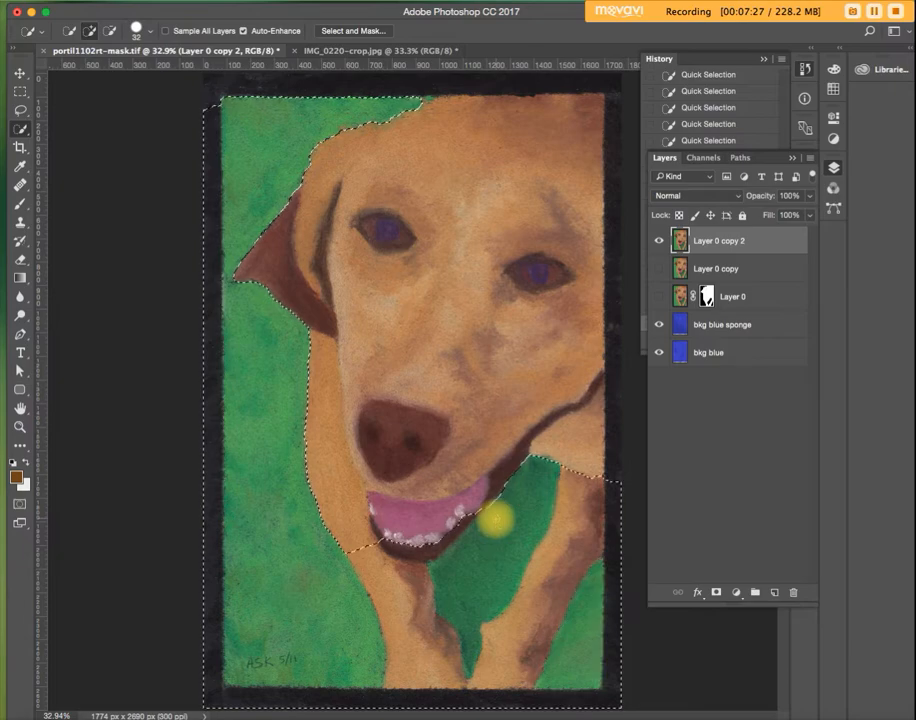
pyautogui.click(496, 518)
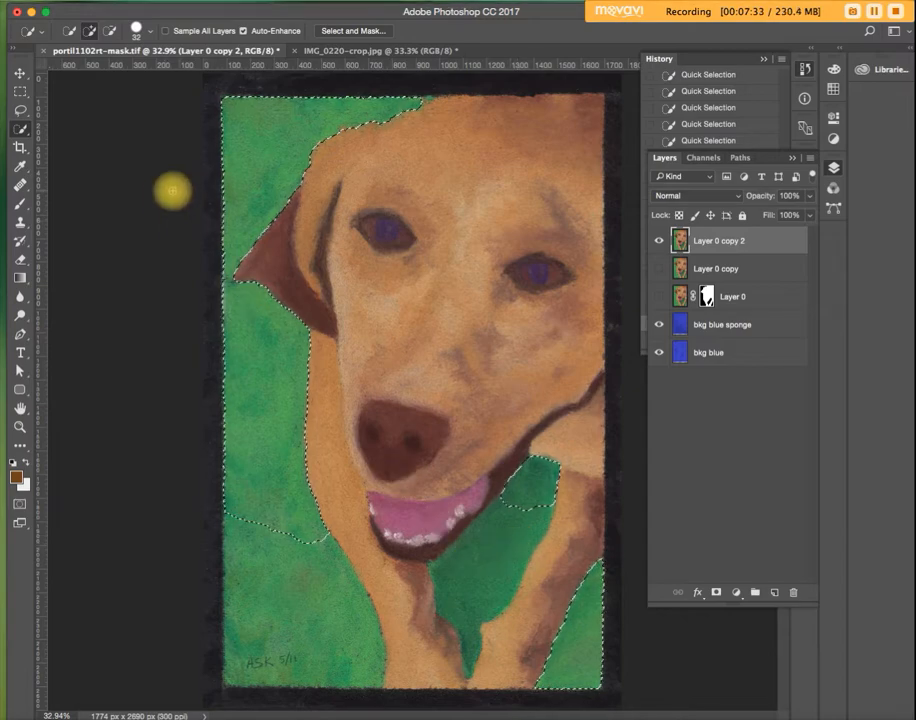
# - Set the Quick Selection brush size to 13 px
pyautogui.click(147, 30)
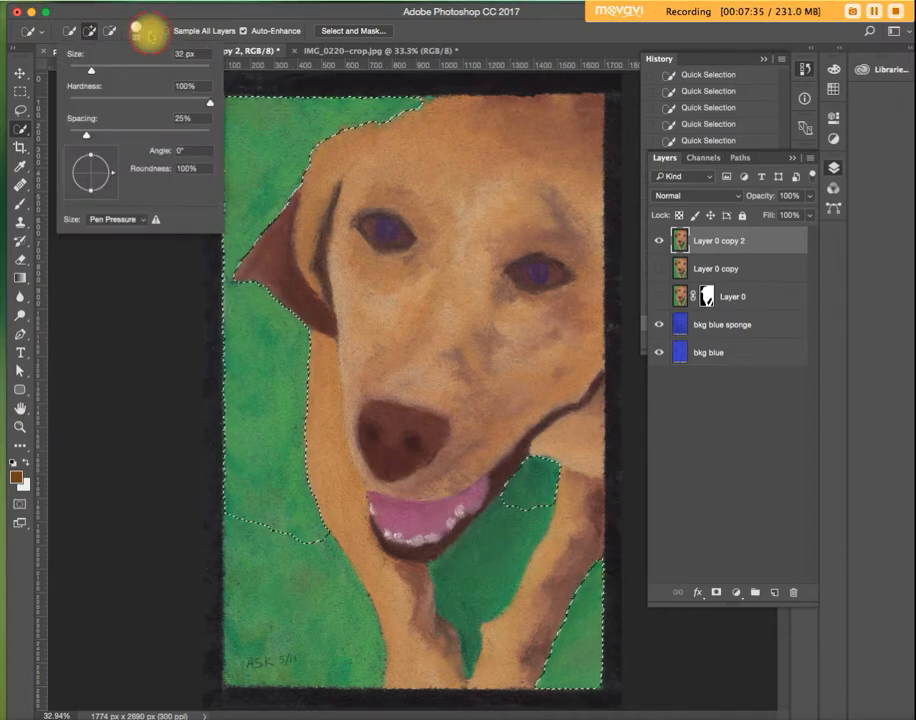
pyautogui.moveTo(91, 74); pyautogui.dragTo(80, 72)
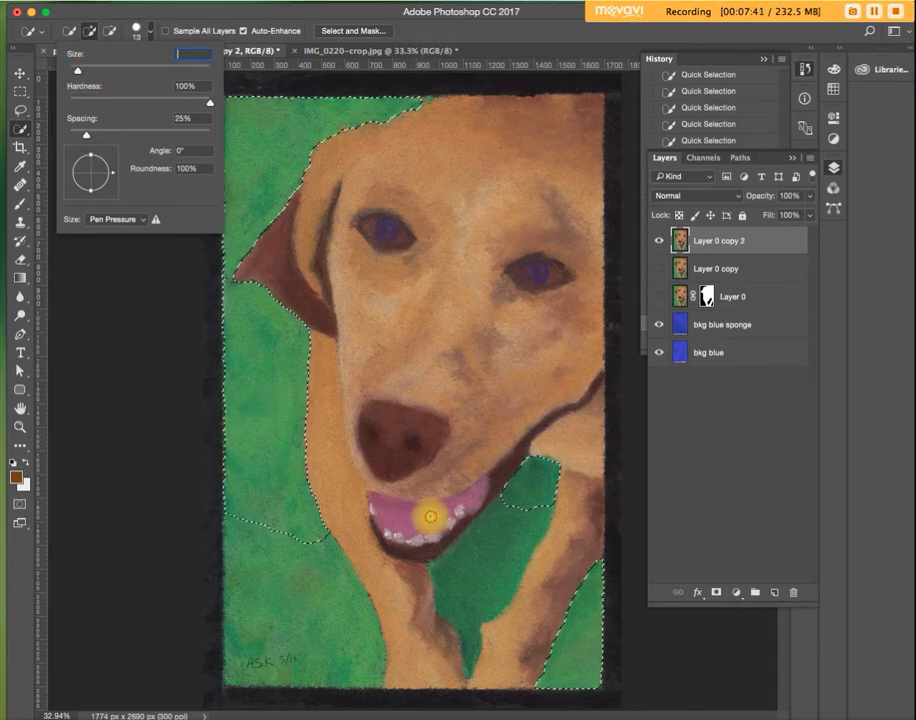
pyautogui.click(427, 512)
pyautogui.click(787, 241)
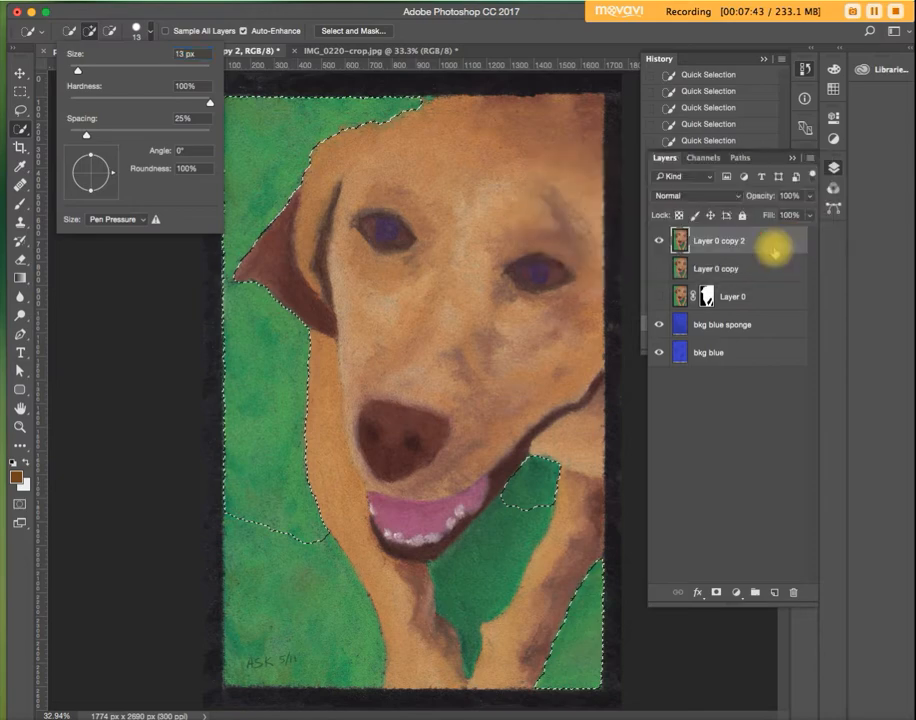
# - Try to add the remaining green beside the left-hand leg and below the mouth with the smaller brush, undoing the additions
pyautogui.click(393, 478)
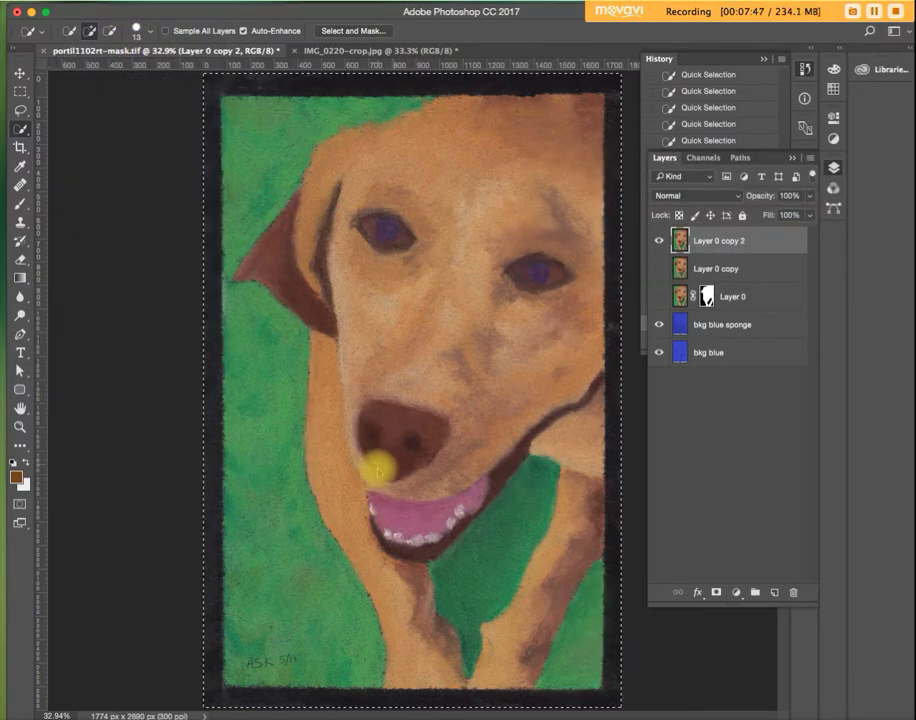
pyautogui.press('super+z')
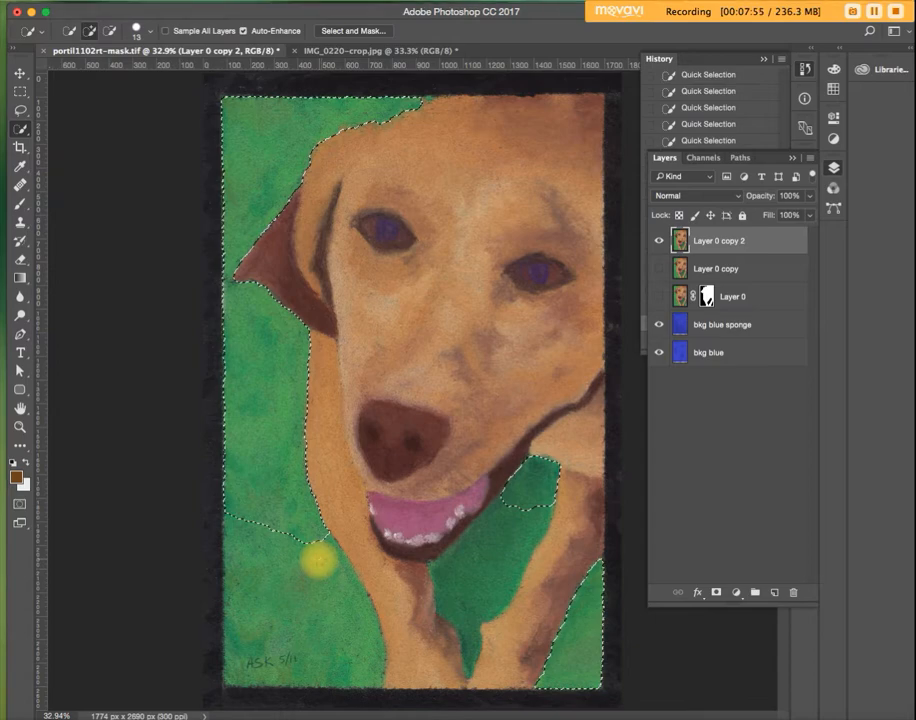
pyautogui.click(317, 561)
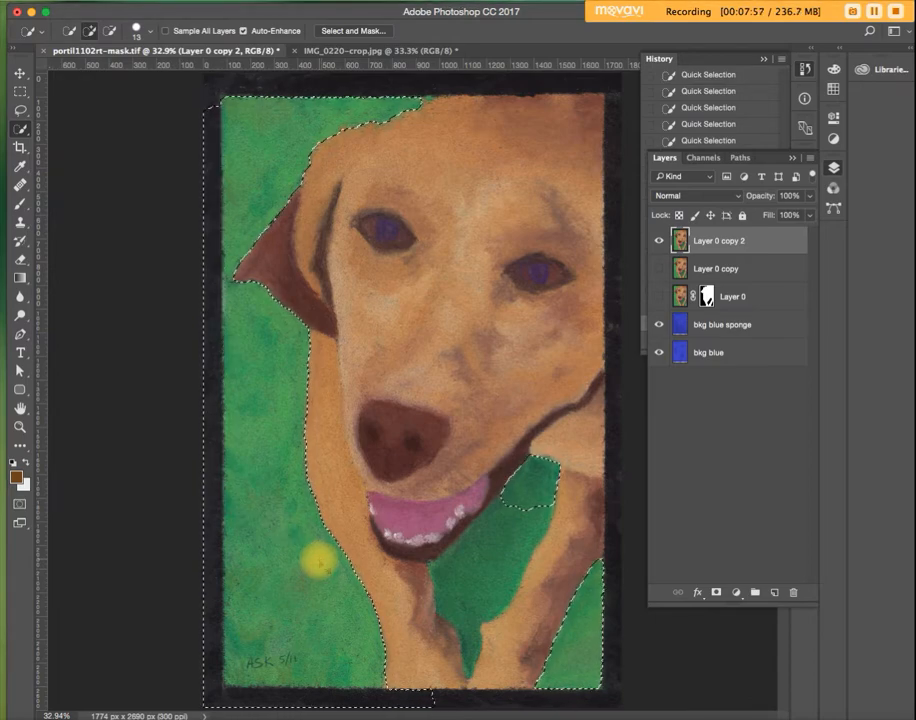
pyautogui.press('super+z')
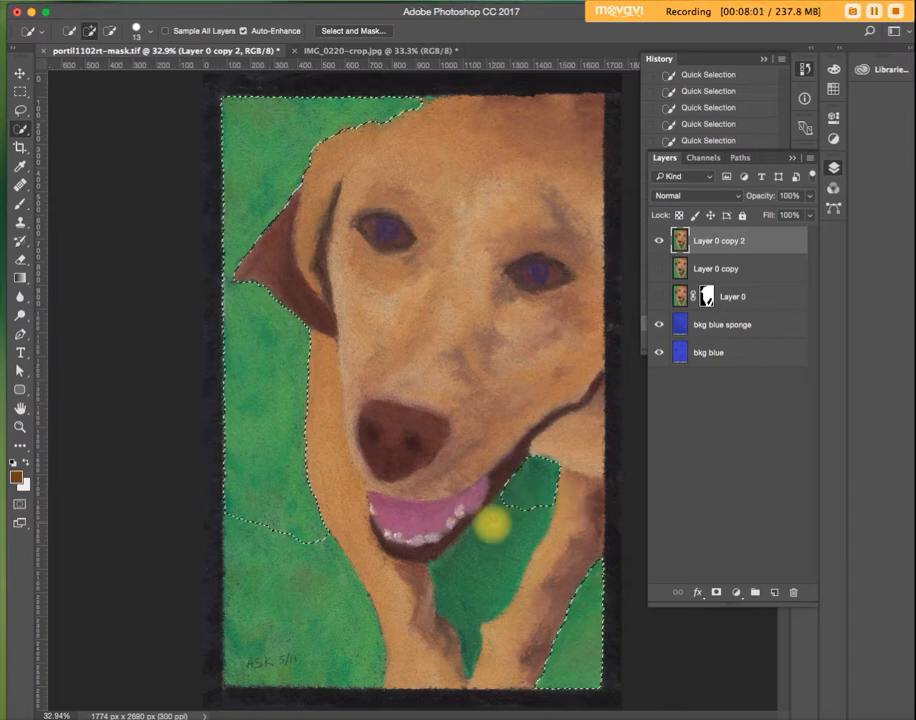
pyautogui.click(490, 522)
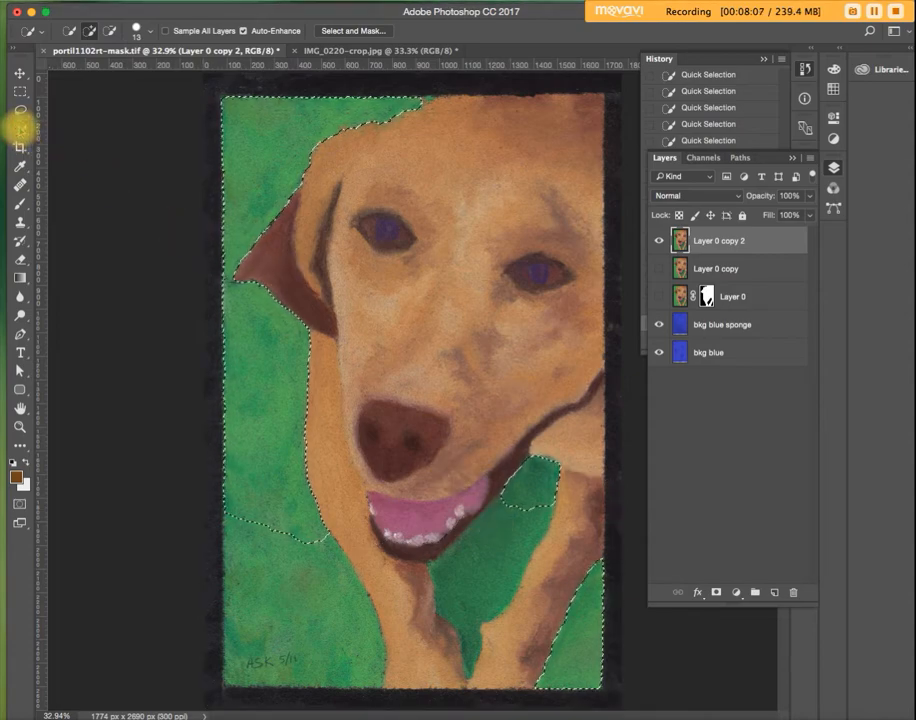
# - Use the Magic Wand in add-to-selection mode to add the remaining green between the legs and beside the left-hand leg
pyautogui.click(20, 128)
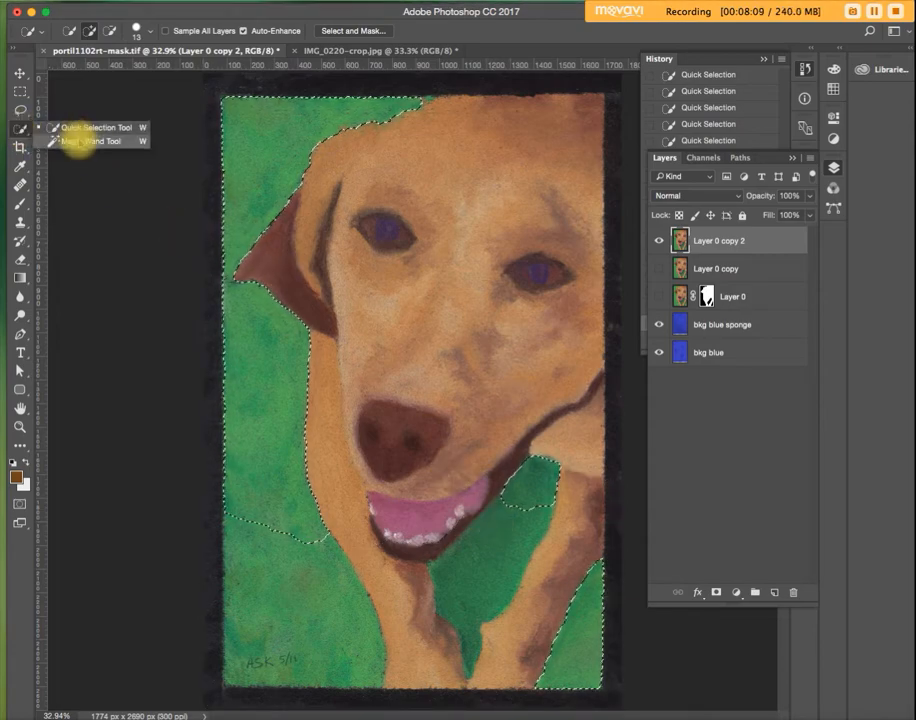
pyautogui.click(78, 141)
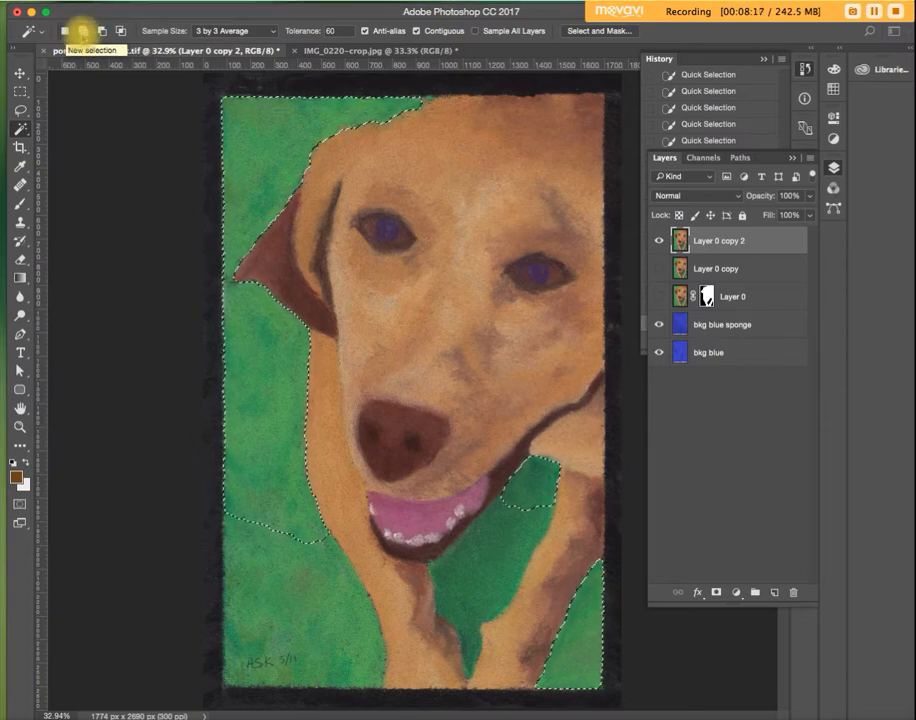
pyautogui.click(83, 31)
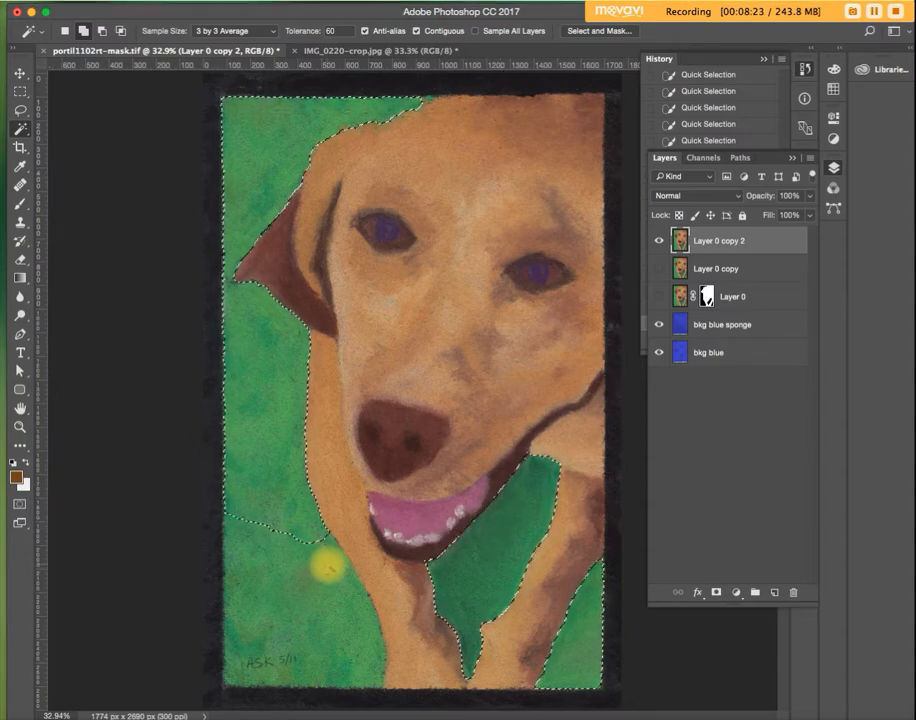
pyautogui.click(323, 560)
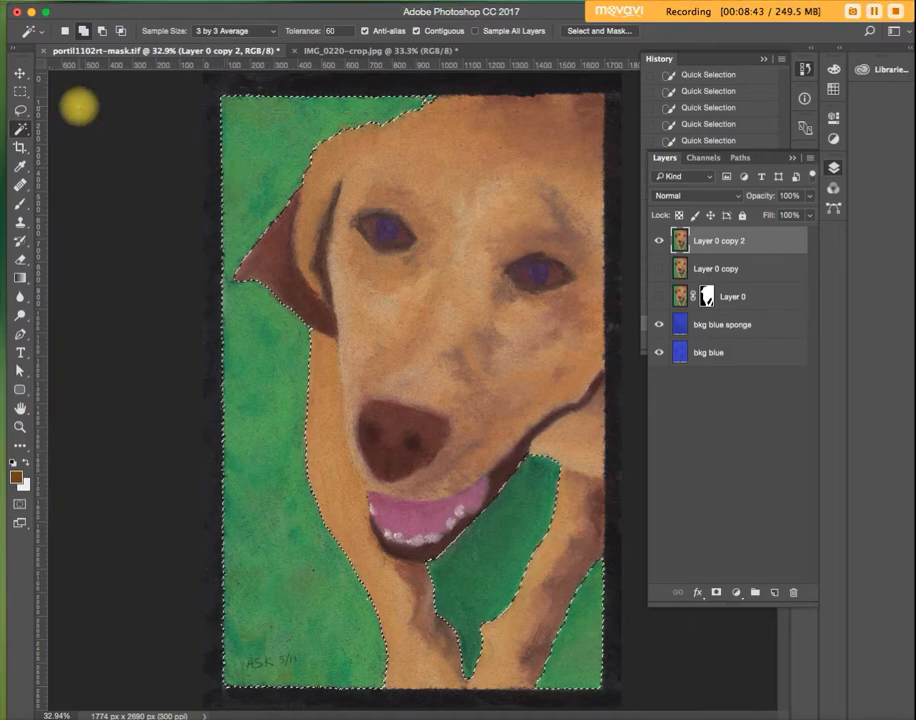
# - Switch to the Lasso tool for adding stray unselected specks of the green background
pyautogui.click(20, 112)
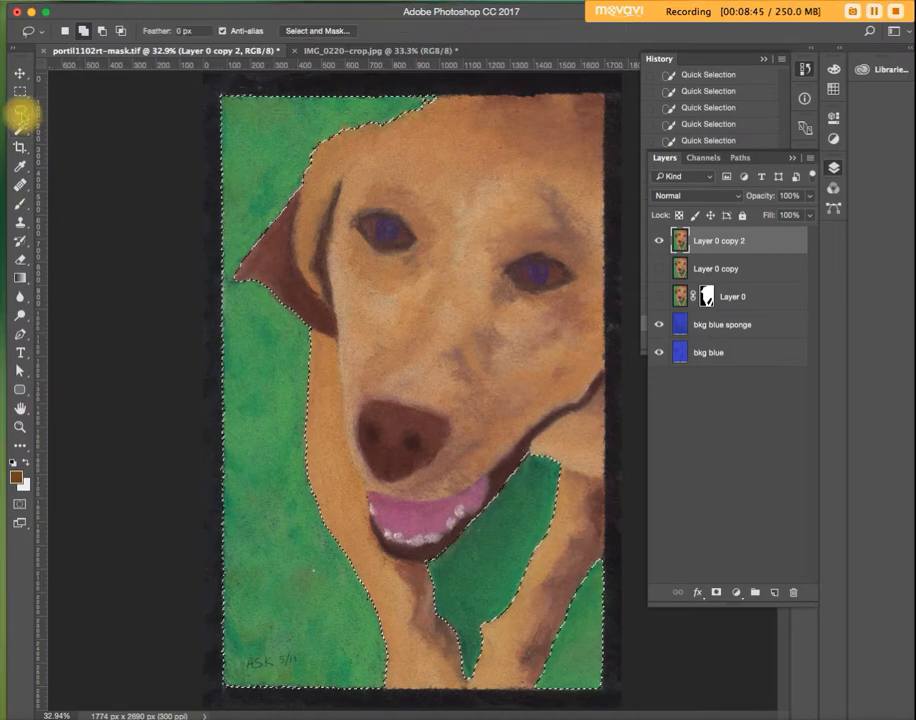
pyautogui.rightClick(17, 115)
pyautogui.click(101, 113)
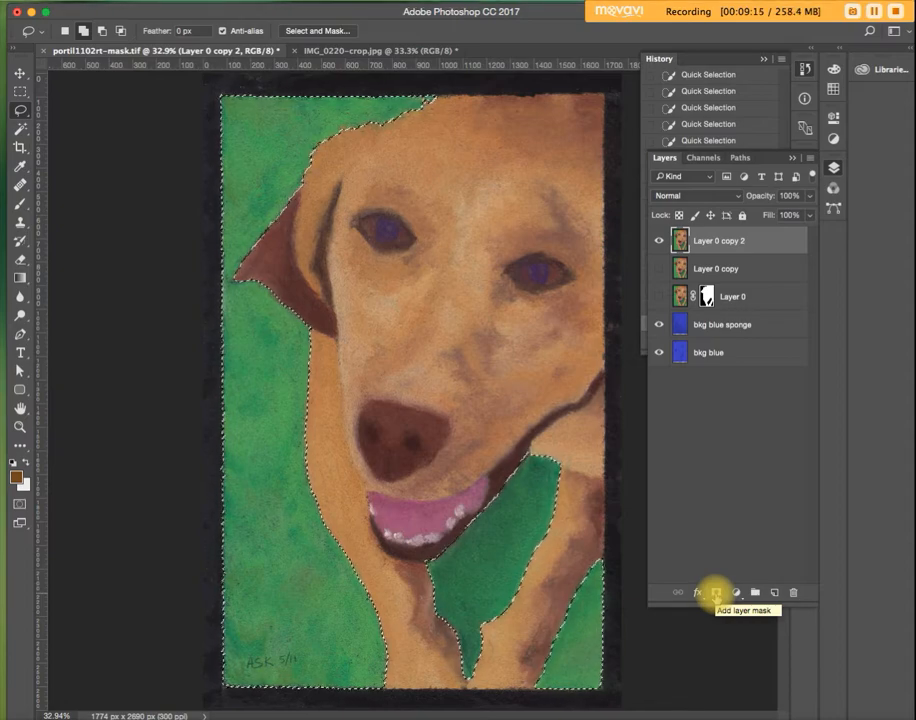
# - Try adding a layer mask to Layer 0 copy 2 from the green selection, and undo it
pyautogui.click(716, 593)
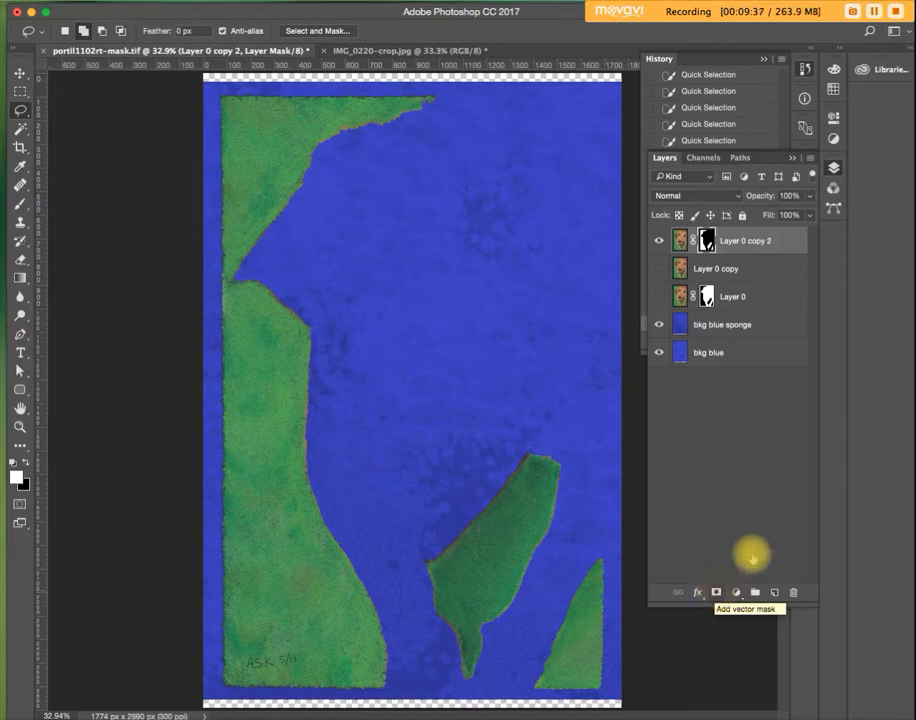
pyautogui.press('super+z')
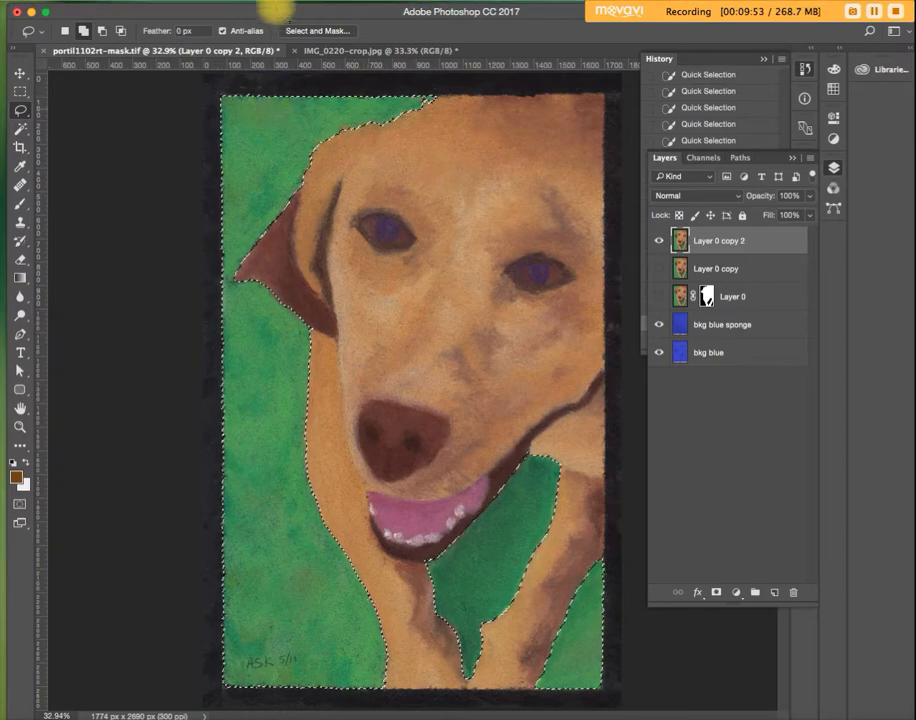
# - Invert the selection and add a layer mask to Layer 0 copy 2 so that only the green background is hidden
pyautogui.click(310, 4)
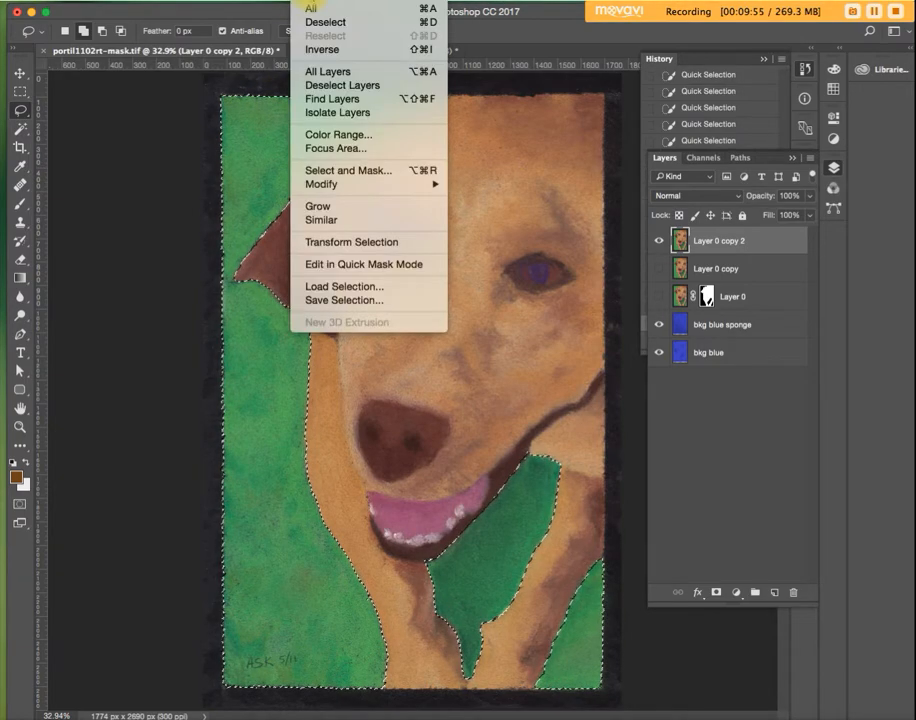
pyautogui.click(321, 50)
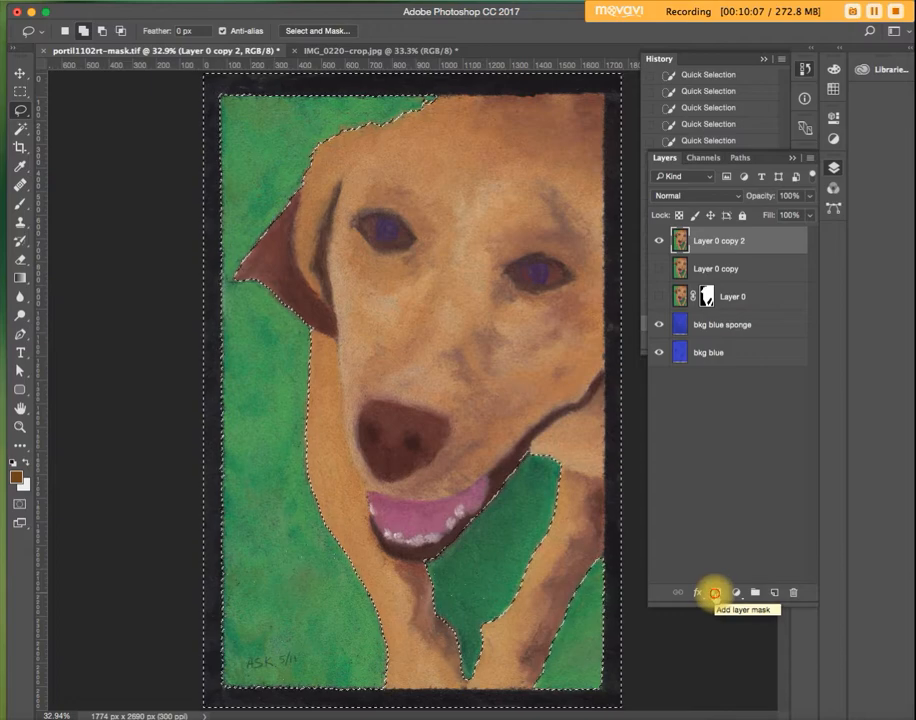
pyautogui.click(716, 592)
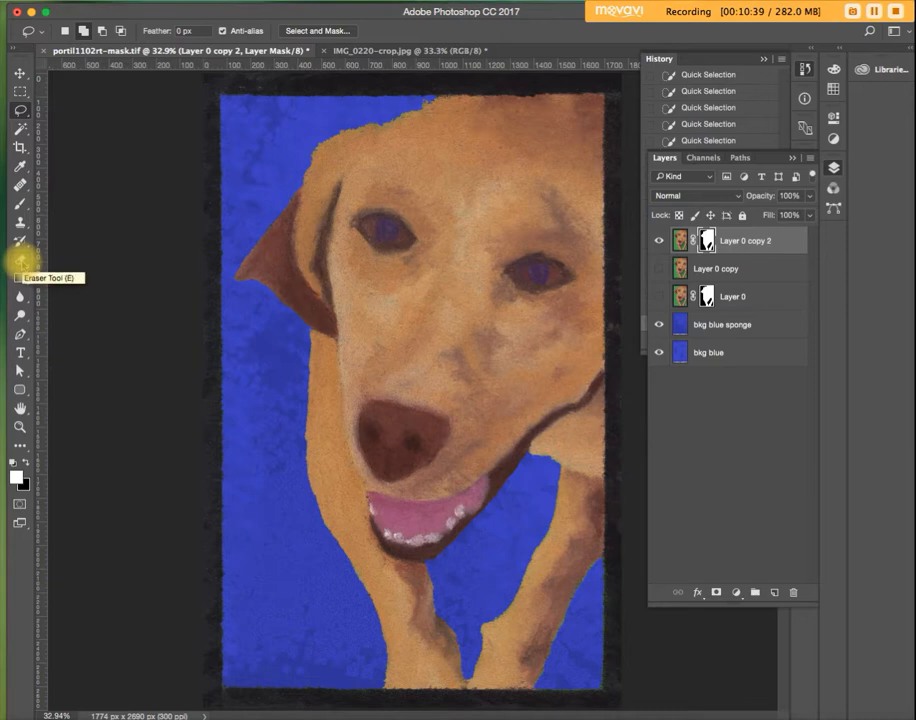
# - Erase on the layer mask with the 20 px Eraser to clean the ragged fringe along the top of the dog's head and ear
pyautogui.click(22, 261)
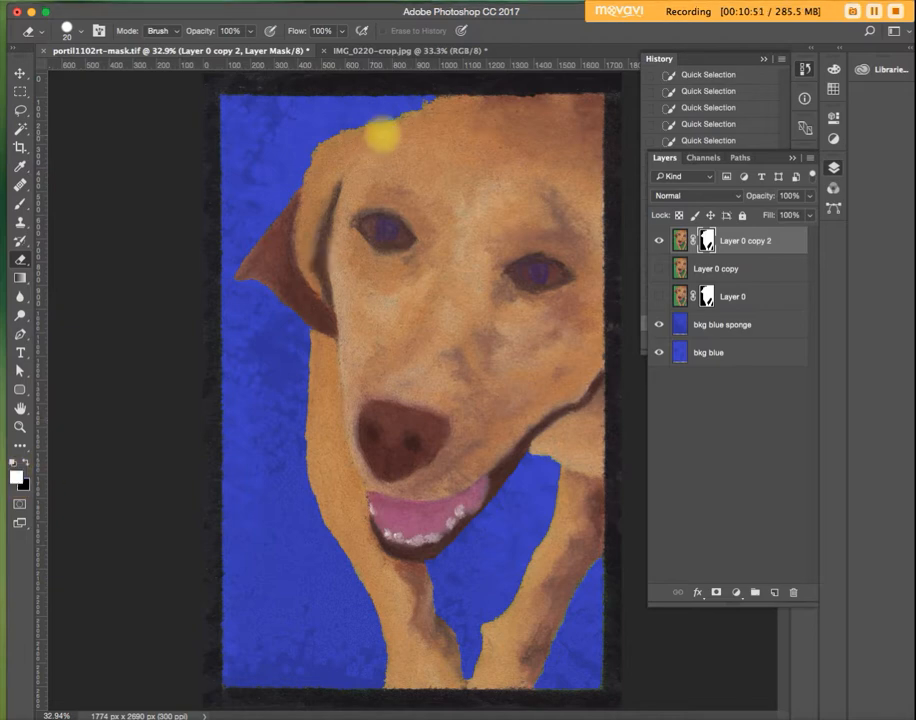
pyautogui.keyDown('super'); pyautogui.click(425, 126); pyautogui.keyUp('super')
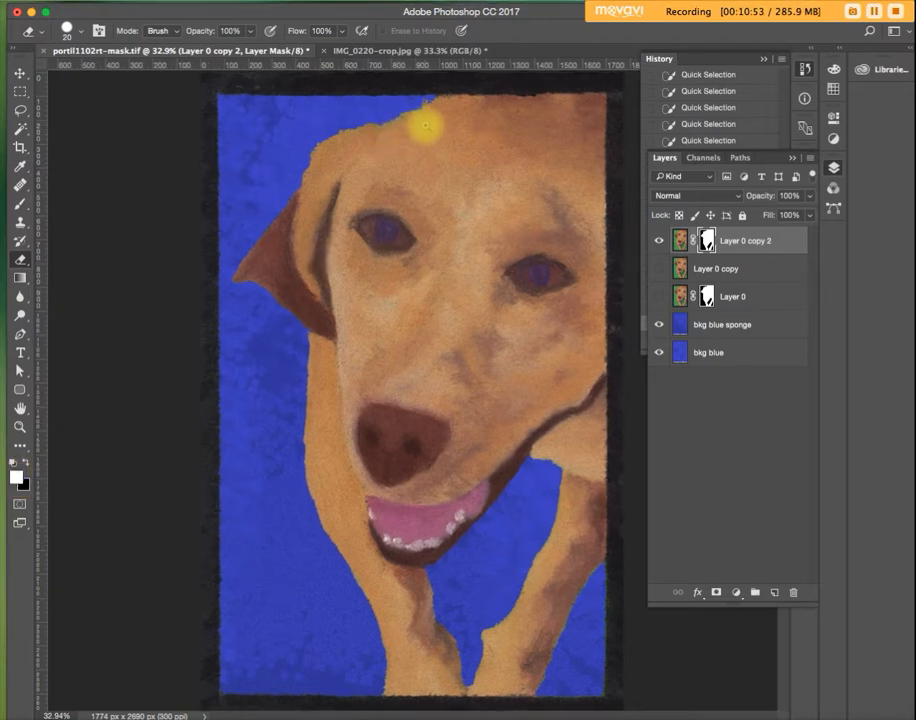
pyautogui.keyDown('super'); pyautogui.click(425, 126); pyautogui.keyUp('super')
pyautogui.keyDown('super'); pyautogui.click(425, 126); pyautogui.keyUp('super')
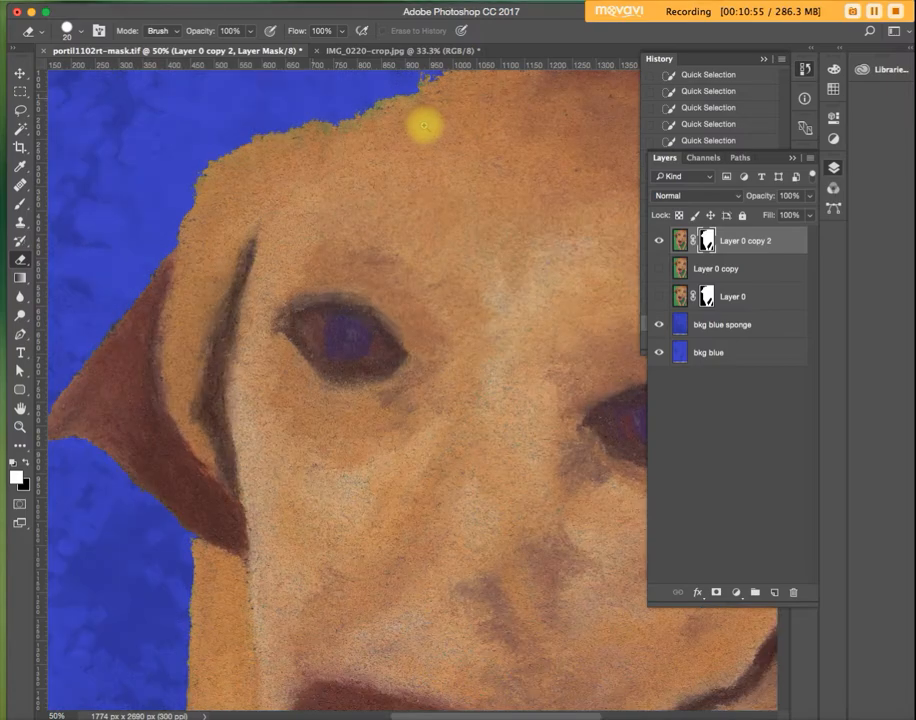
pyautogui.moveTo(425, 240); pyautogui.dragTo(425, 125)
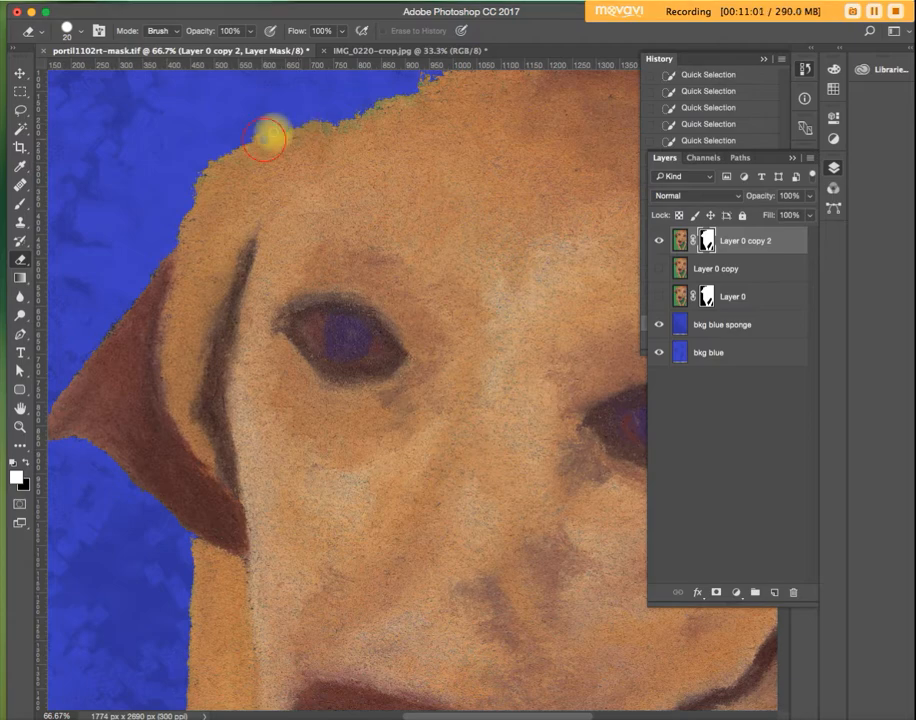
pyautogui.moveTo(333, 112)
pyautogui.mouseDown()
pyautogui.moveTo(237, 151)
pyautogui.moveTo(207, 184)
pyautogui.mouseUp()
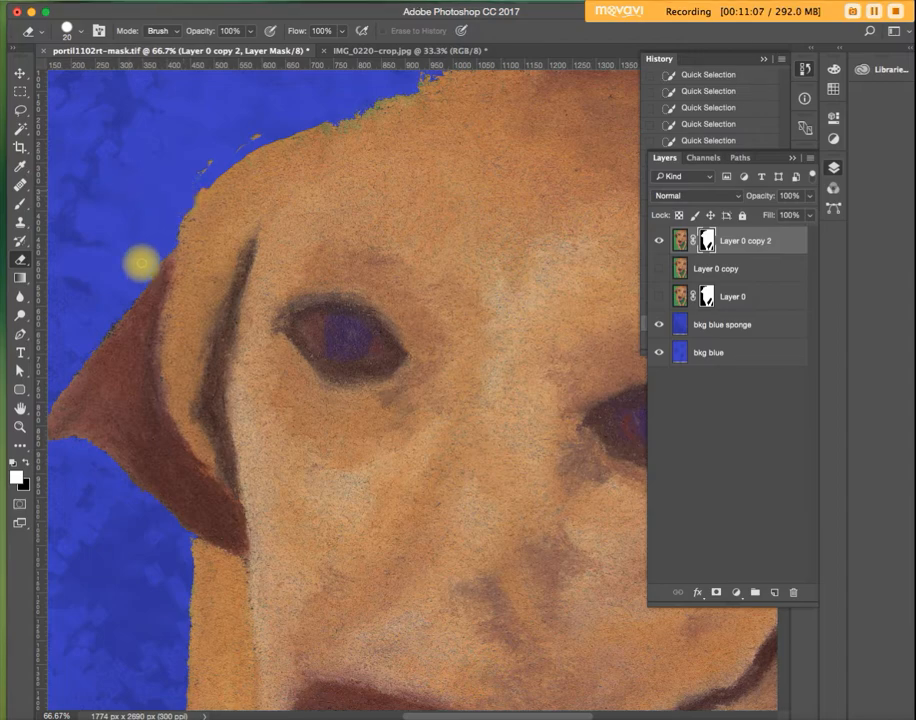
# - Swap the foreground and background colours and erase on the mask to bring back the painting along the head's upper edge
pyautogui.click(29, 462)
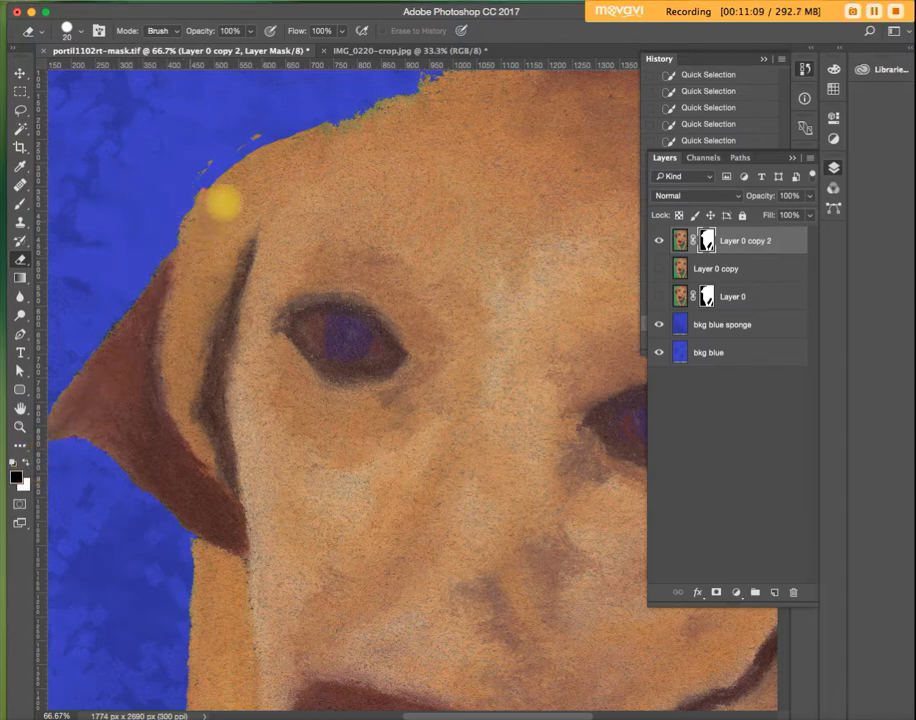
pyautogui.moveTo(225, 162); pyautogui.dragTo(247, 142)
pyautogui.moveTo(300, 117)
pyautogui.mouseDown()
pyautogui.moveTo(204, 186)
pyautogui.moveTo(296, 124)
pyautogui.moveTo(307, 124)
pyautogui.moveTo(273, 148)
pyautogui.moveTo(362, 118)
pyautogui.moveTo(335, 137)
pyautogui.moveTo(393, 91)
pyautogui.moveTo(437, 85)
pyautogui.moveTo(397, 111)
pyautogui.moveTo(445, 76)
pyautogui.moveTo(420, 95)
pyautogui.moveTo(369, 102)
pyautogui.moveTo(396, 85)
pyautogui.moveTo(409, 84)
pyautogui.moveTo(288, 131)
pyautogui.moveTo(405, 98)
pyautogui.moveTo(441, 72)
pyautogui.moveTo(389, 101)
pyautogui.moveTo(296, 123)
pyautogui.moveTo(441, 73)
pyautogui.moveTo(326, 120)
pyautogui.moveTo(391, 92)
pyautogui.moveTo(401, 99)
pyautogui.moveTo(357, 128)
pyautogui.moveTo(292, 134)
pyautogui.moveTo(225, 177)
pyautogui.mouseUp()
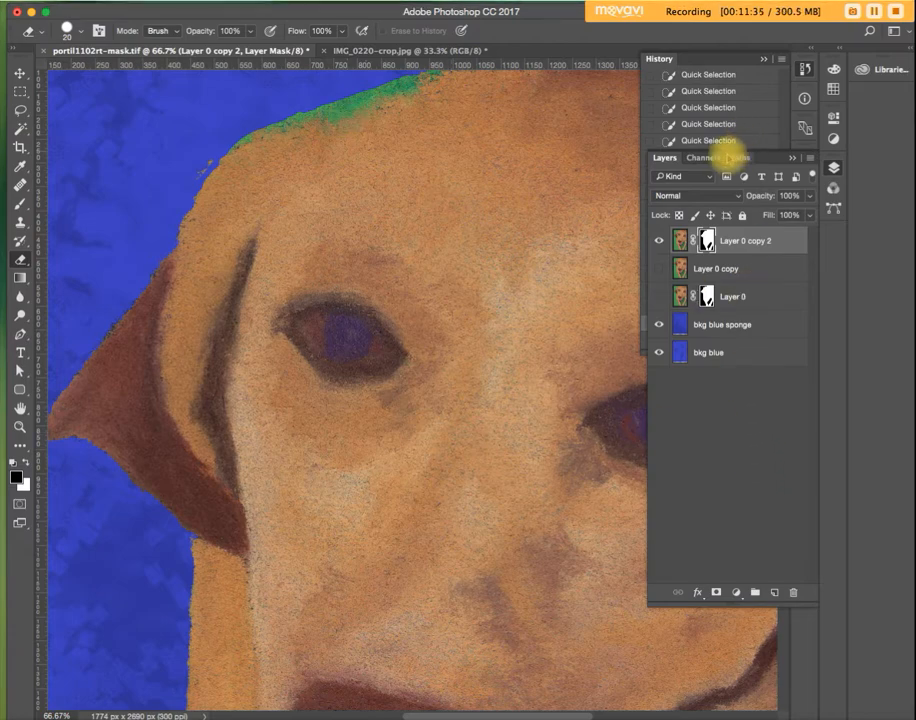
# - Display the Layer 0 copy 2 mask channel as a coloured overlay and erase the ragged fringe along the head's upper-left edge
pyautogui.click(702, 158)
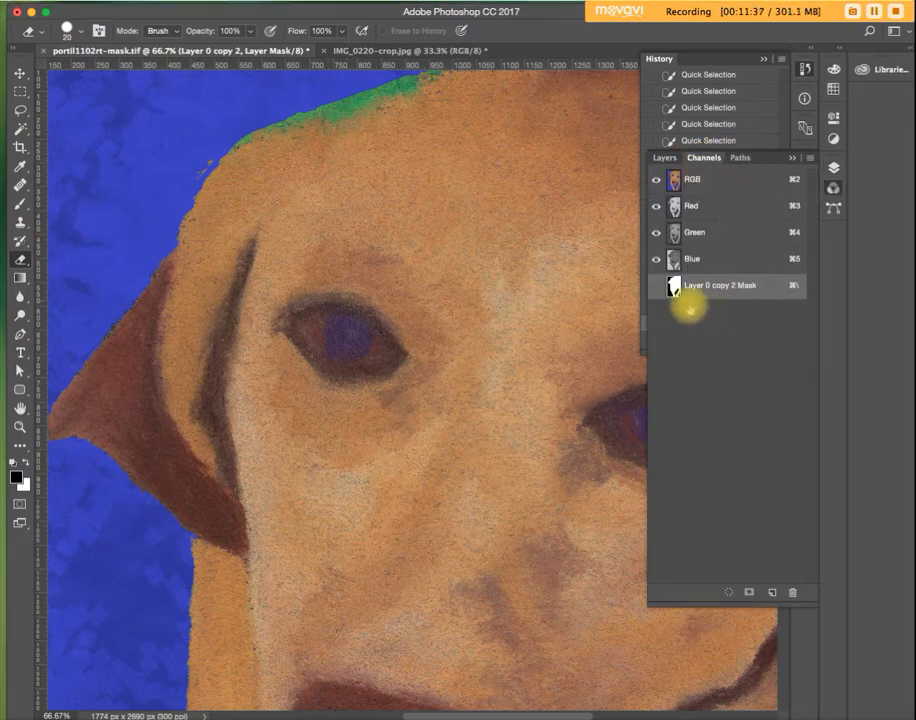
pyautogui.click(656, 286)
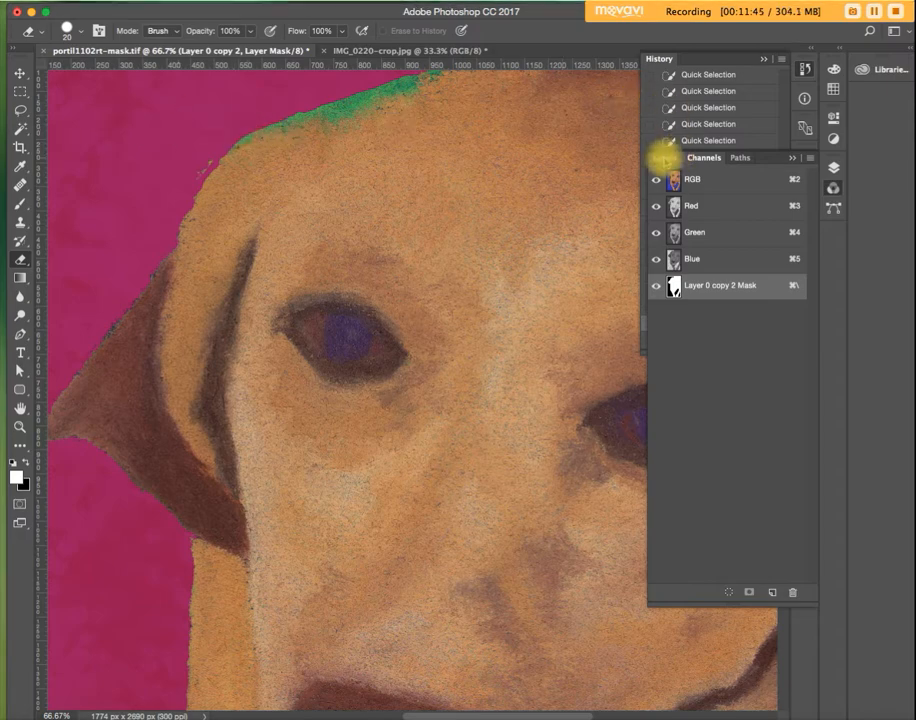
pyautogui.moveTo(288, 124)
pyautogui.mouseDown()
pyautogui.moveTo(330, 108)
pyautogui.moveTo(295, 108)
pyautogui.moveTo(220, 150)
pyautogui.mouseUp()
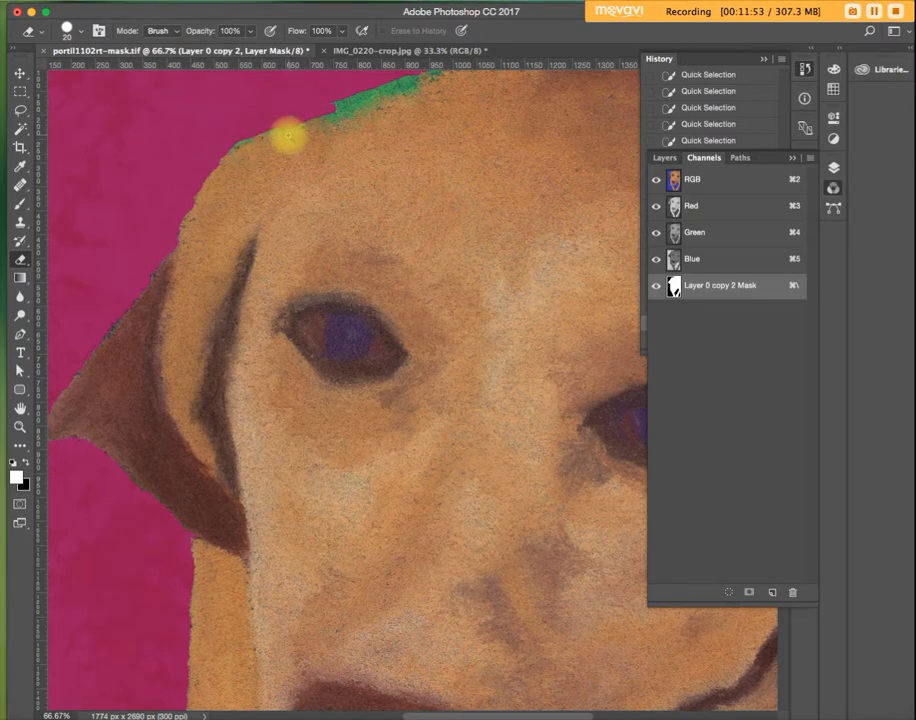
# - Erase on the mask with the 20 px Eraser to smooth the bumps and green bits along the curve of the head above the ear
pyautogui.scroll(2, 287, 136)
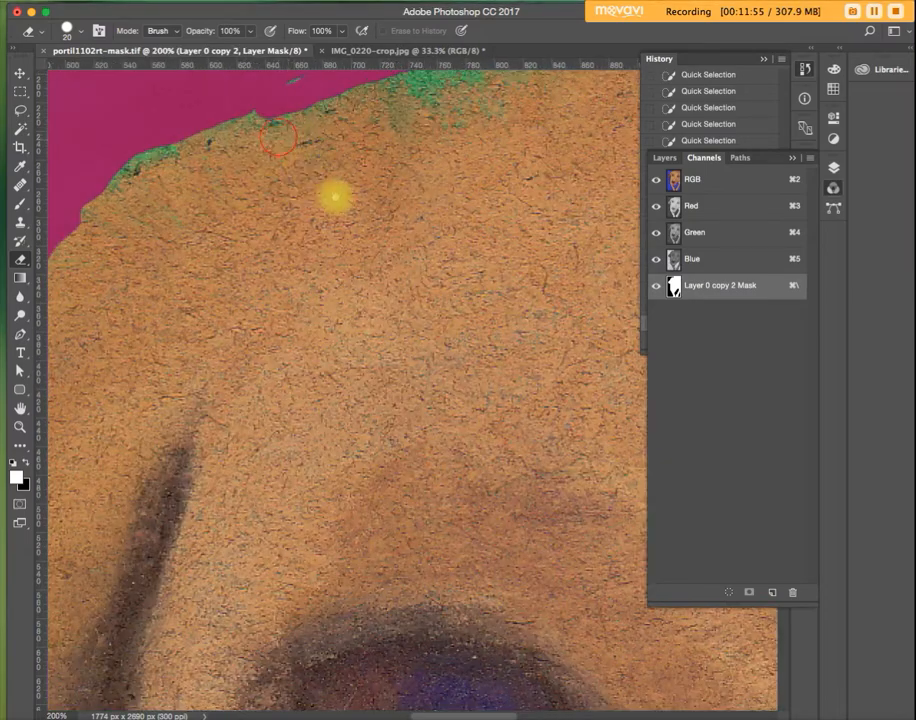
pyautogui.scroll(6, 334, 197)
pyautogui.hscroll(-5, 334, 197)
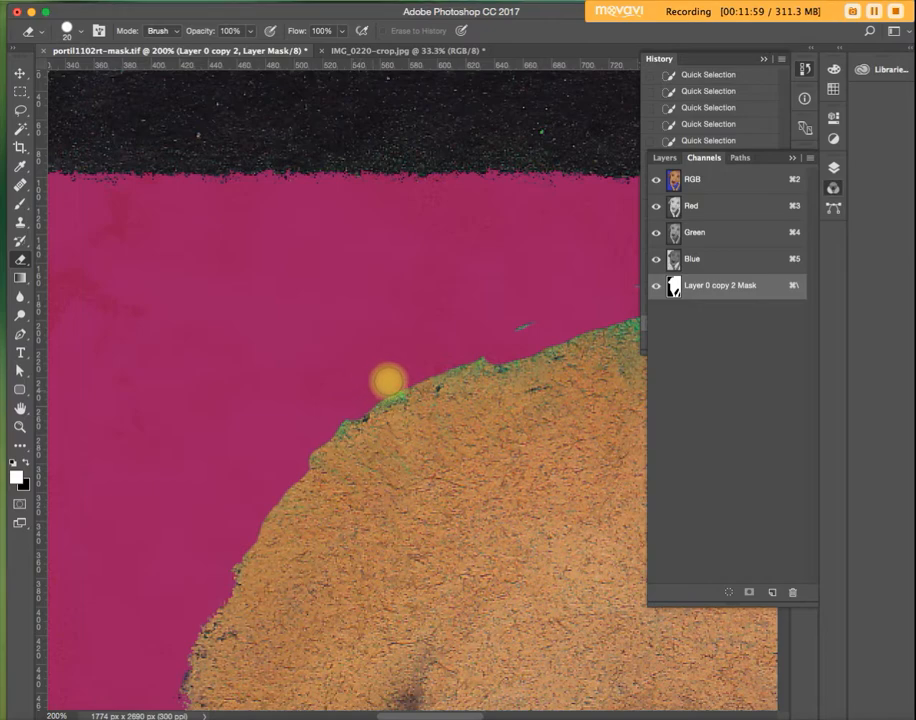
pyautogui.moveTo(388, 381)
pyautogui.mouseDown()
pyautogui.moveTo(526, 333)
pyautogui.moveTo(511, 323)
pyautogui.mouseUp()
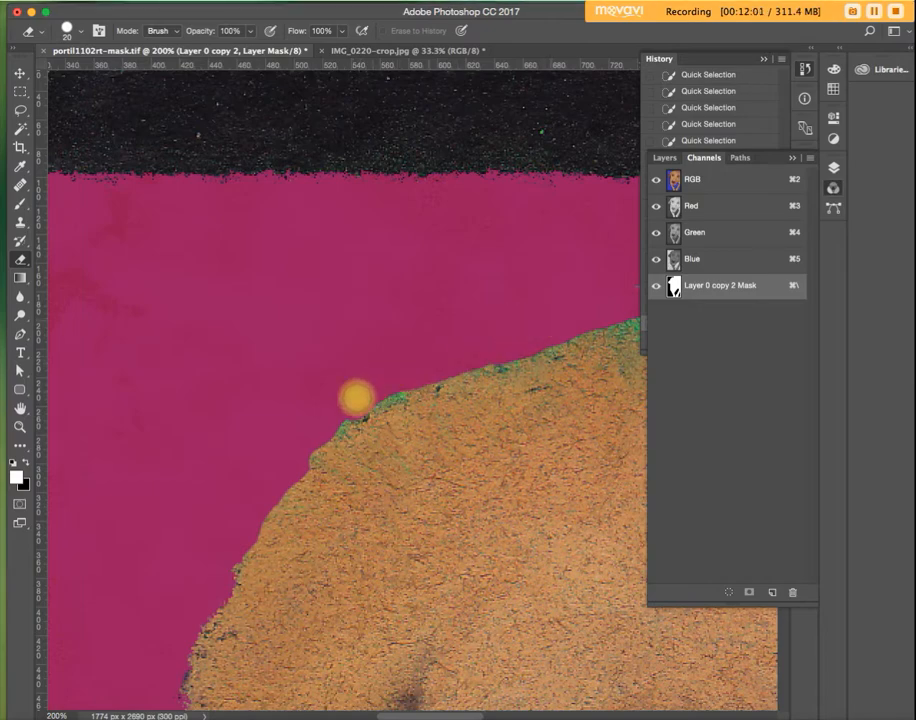
pyautogui.moveTo(320, 430); pyautogui.dragTo(423, 367)
pyautogui.moveTo(213, 583)
pyautogui.mouseDown()
pyautogui.moveTo(237, 540)
pyautogui.moveTo(231, 579)
pyautogui.mouseUp()
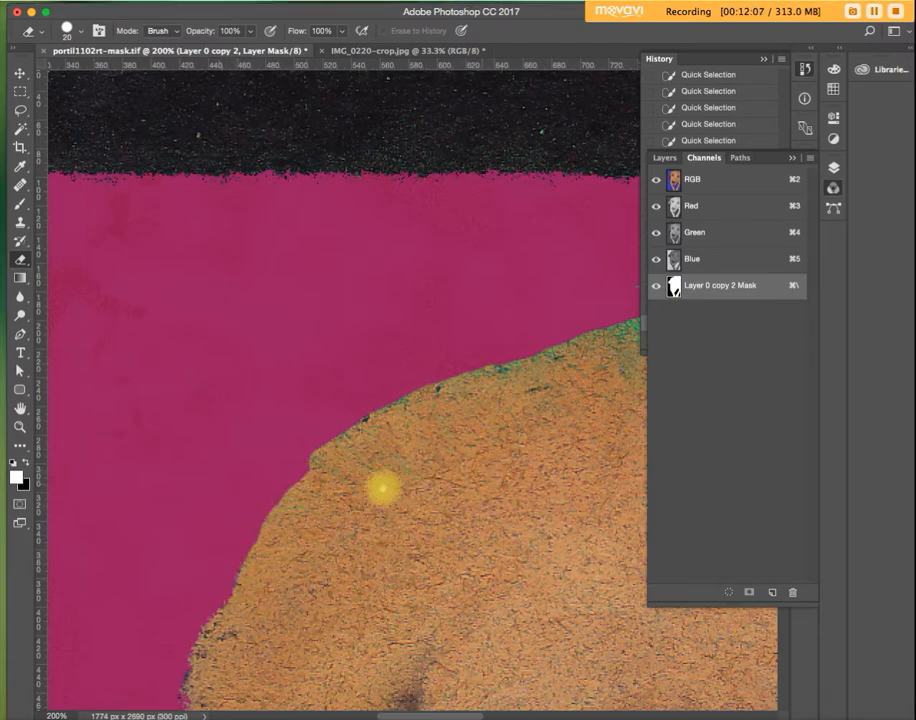
# - Erase on the mask along the green strip at the top of the head, up to the black border
pyautogui.hscroll(10, 384, 488)
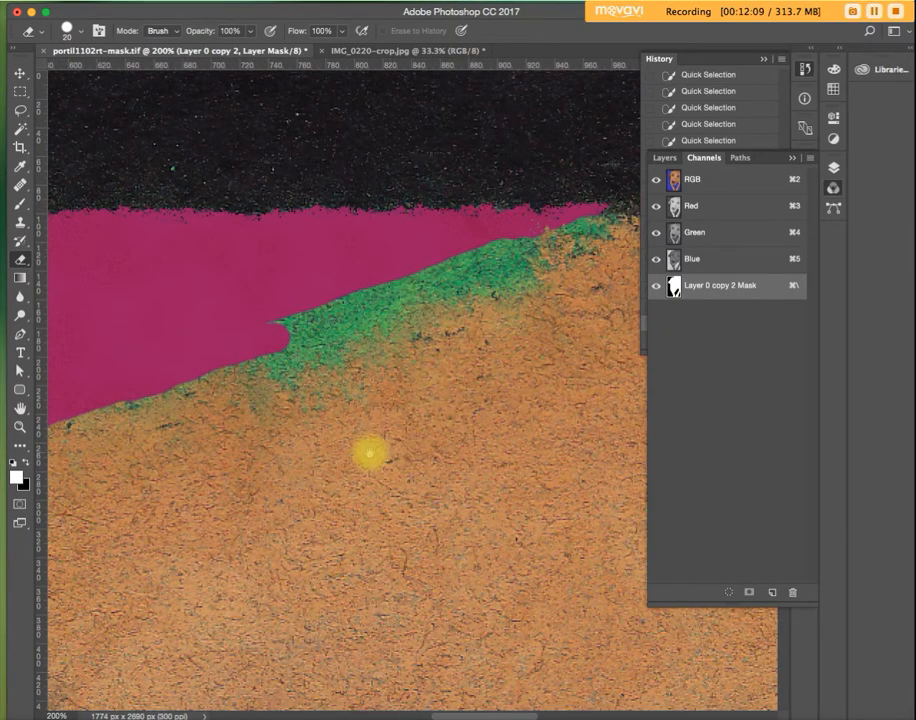
pyautogui.hscroll(5, 370, 452)
pyautogui.scroll(3, 365, 440)
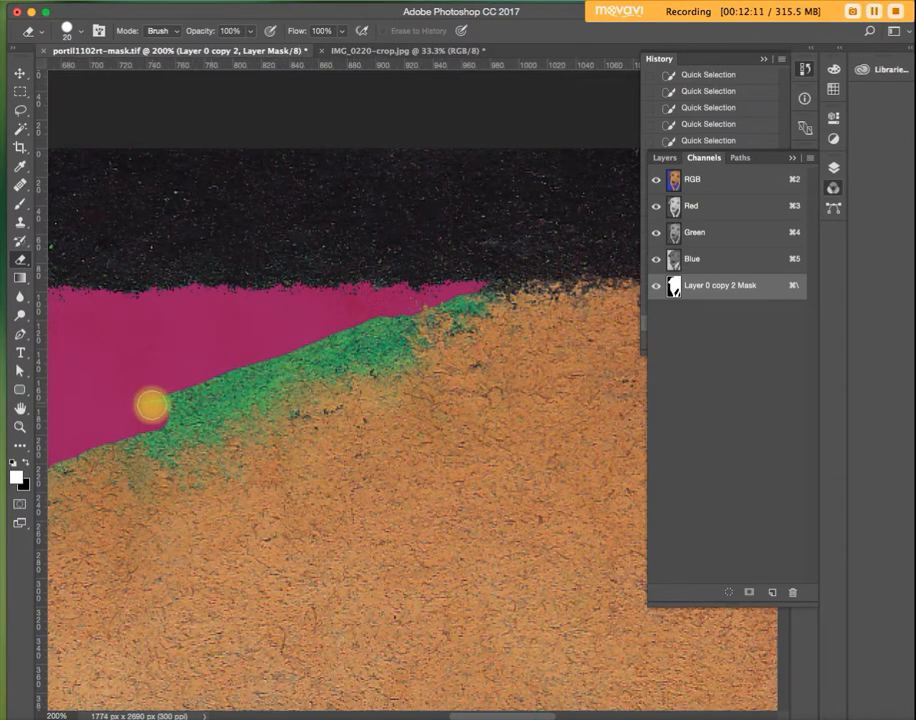
pyautogui.moveTo(151, 404)
pyautogui.mouseDown()
pyautogui.moveTo(244, 380)
pyautogui.moveTo(146, 416)
pyautogui.moveTo(291, 359)
pyautogui.moveTo(240, 383)
pyautogui.moveTo(269, 380)
pyautogui.moveTo(298, 346)
pyautogui.moveTo(291, 351)
pyautogui.moveTo(452, 292)
pyautogui.mouseUp()
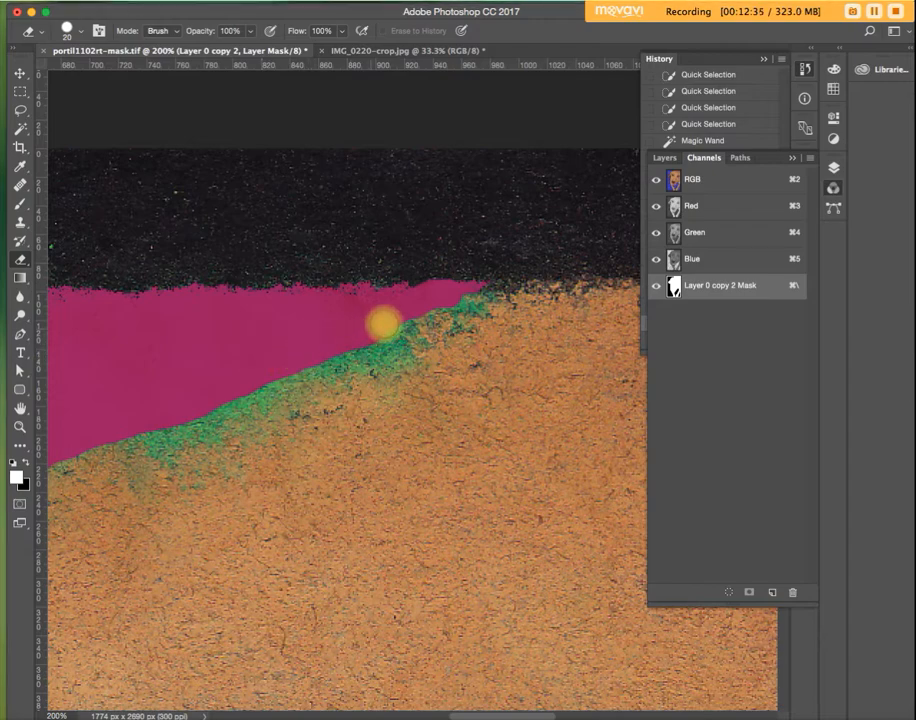
pyautogui.click(401, 315)
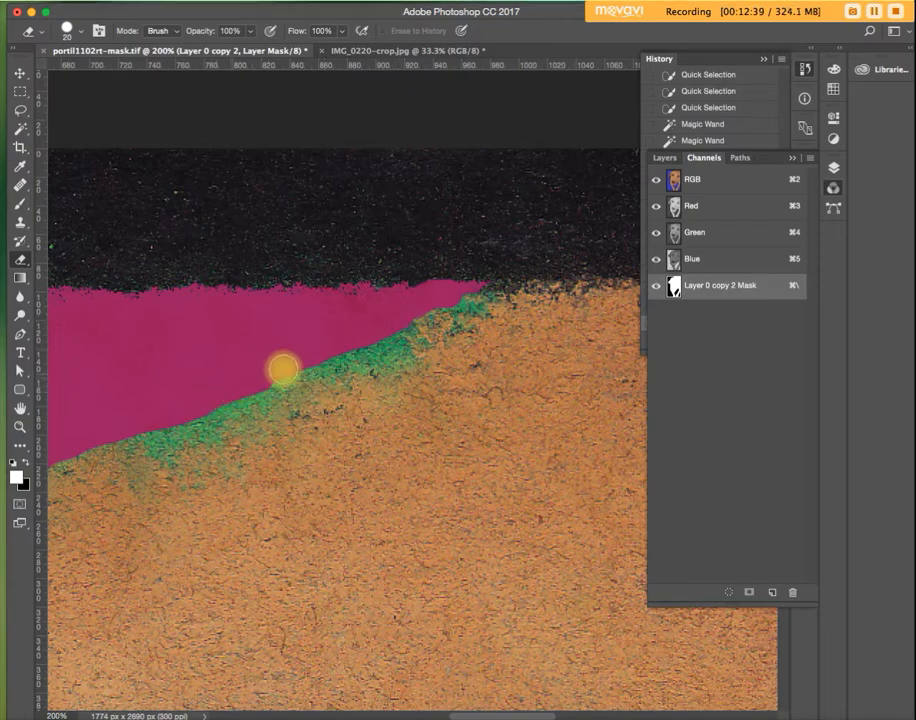
pyautogui.moveTo(361, 337); pyautogui.dragTo(380, 327)
# - Erase on the mask with the hard 20 px Eraser along the inner edge of the right-hand front leg
pyautogui.press('super+0')
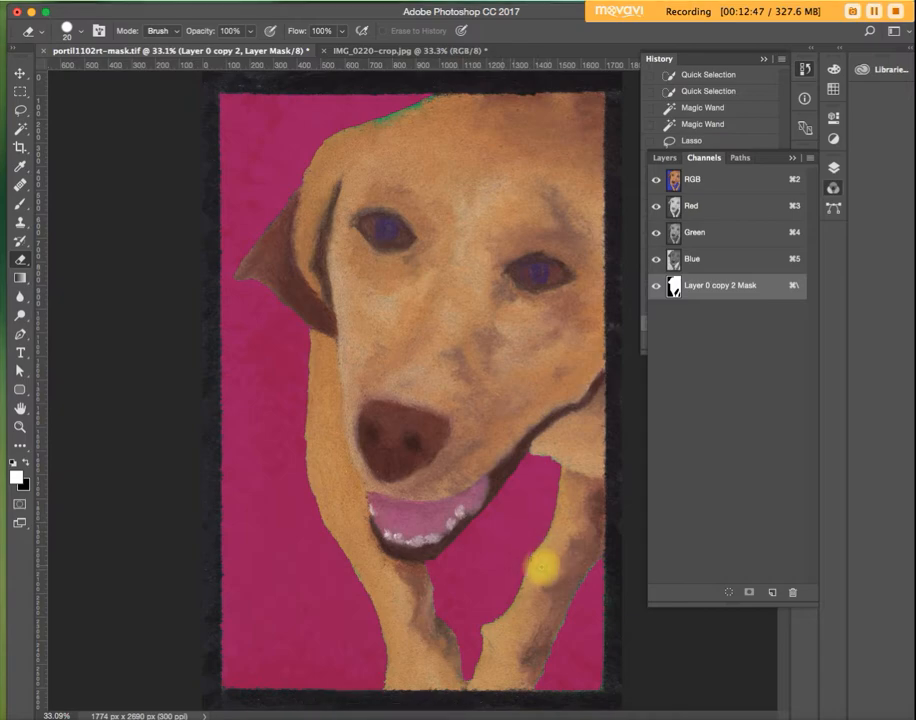
pyautogui.click(518, 552)
pyautogui.moveTo(525, 558); pyautogui.dragTo(363, 620)
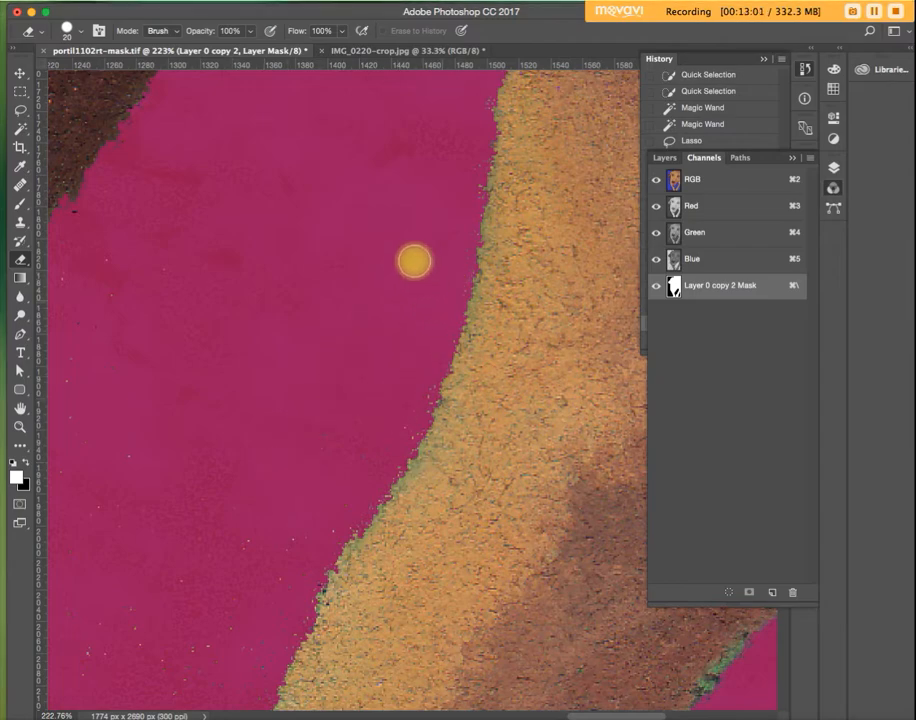
pyautogui.press('super+shift+i')
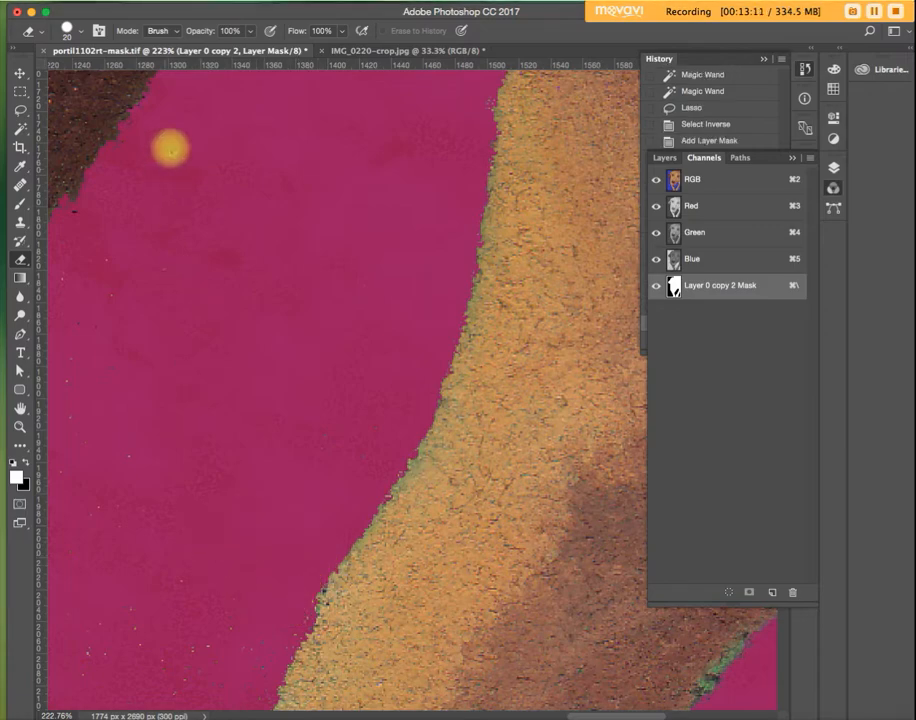
# - Lower the Eraser's hardness to 54% and erase on the mask to smooth the inner edge of the right-hand leg
pyautogui.click(80, 32)
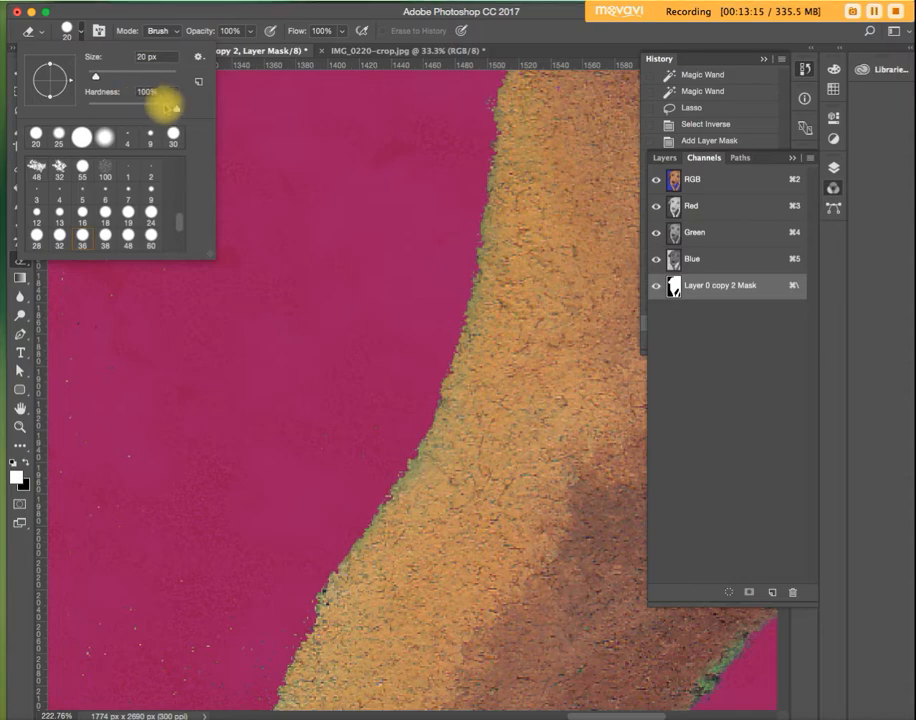
pyautogui.click(418, 255)
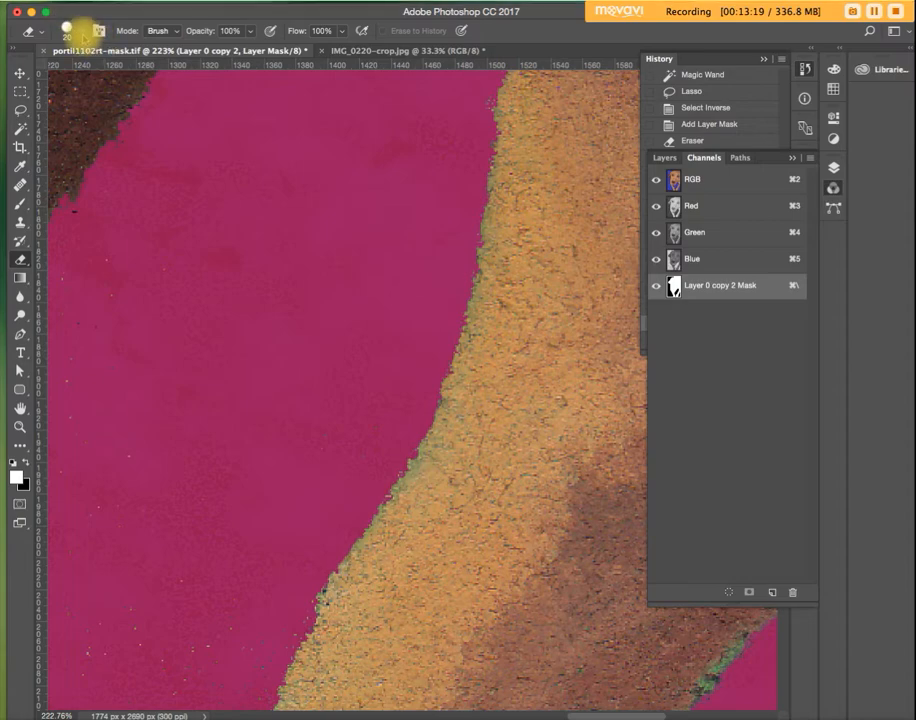
pyautogui.click(79, 32)
pyautogui.click(137, 108)
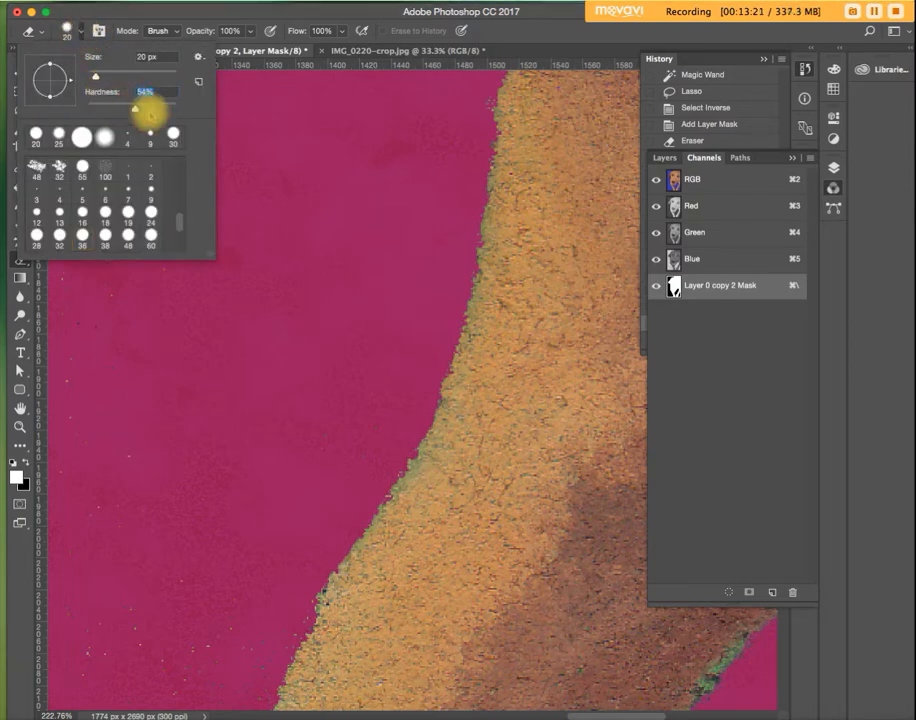
pyautogui.moveTo(480, 195)
pyautogui.mouseDown()
pyautogui.moveTo(393, 483)
pyautogui.moveTo(342, 540)
pyautogui.moveTo(295, 625)
pyautogui.moveTo(331, 584)
pyautogui.moveTo(448, 262)
pyautogui.mouseUp()
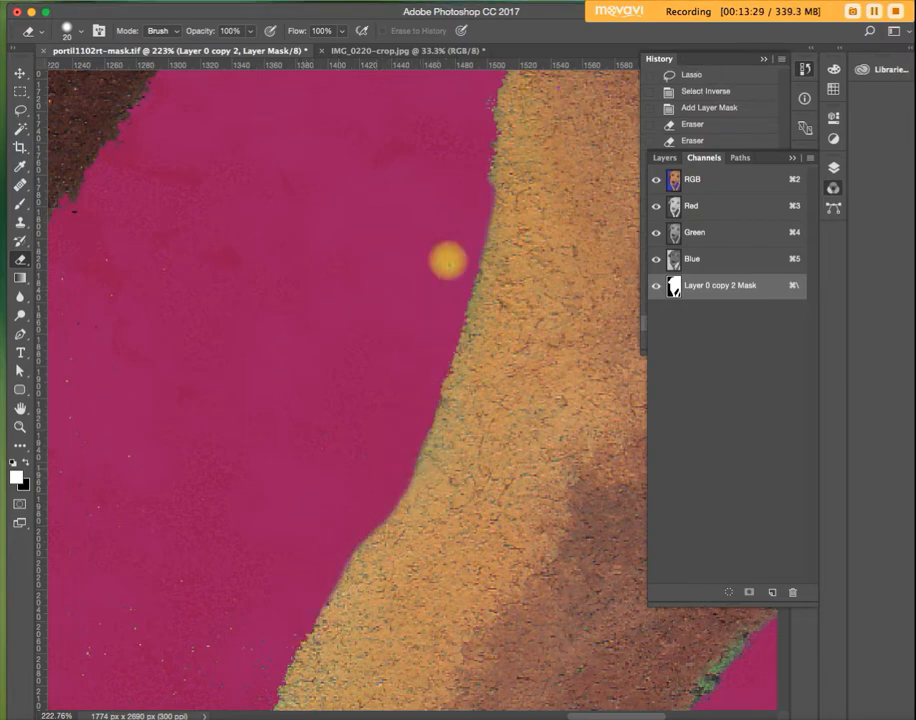
pyautogui.moveTo(484, 123); pyautogui.dragTo(470, 206)
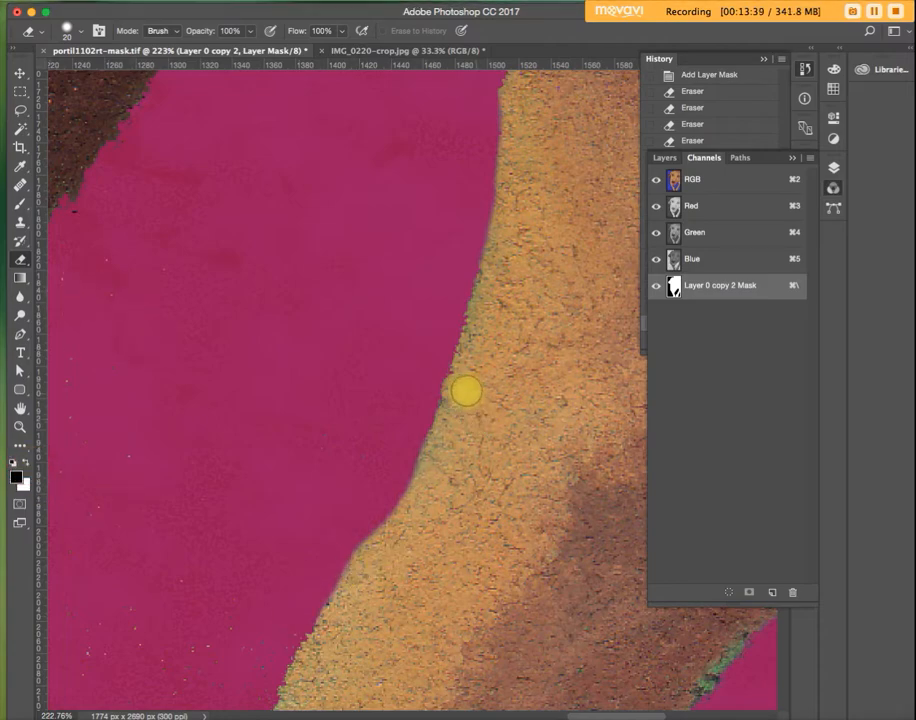
# - Restore painted areas along the leg's inner edge with the Eraser's colours swapped, and swap the colours back
pyautogui.moveTo(460, 397)
pyautogui.mouseDown()
pyautogui.moveTo(382, 554)
pyautogui.moveTo(419, 489)
pyautogui.moveTo(378, 544)
pyautogui.moveTo(382, 534)
pyautogui.moveTo(409, 497)
pyautogui.moveTo(489, 294)
pyautogui.moveTo(494, 300)
pyautogui.mouseUp()
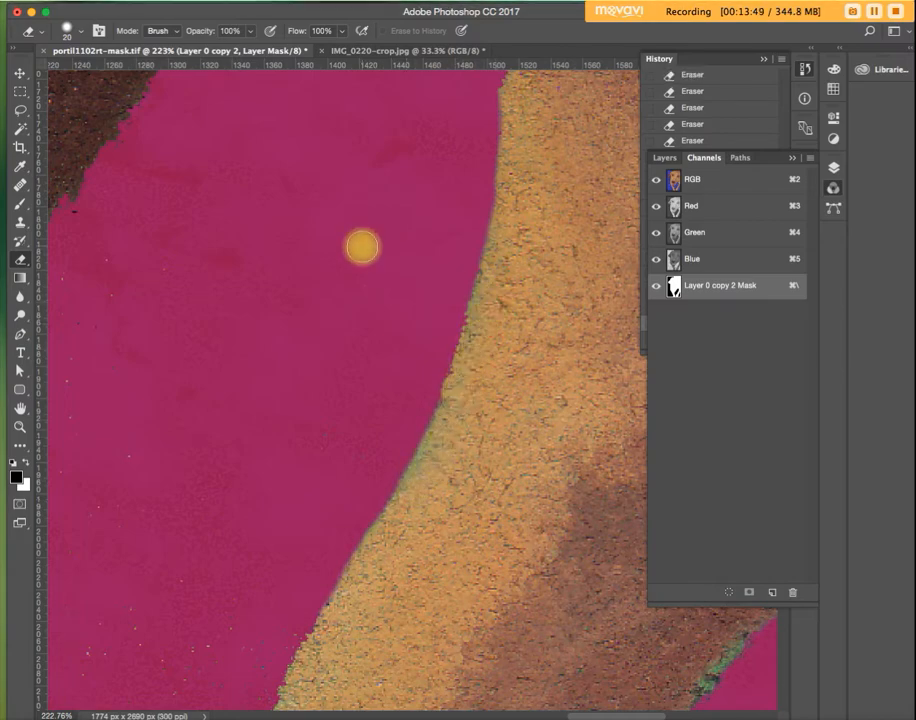
pyautogui.click(24, 463)
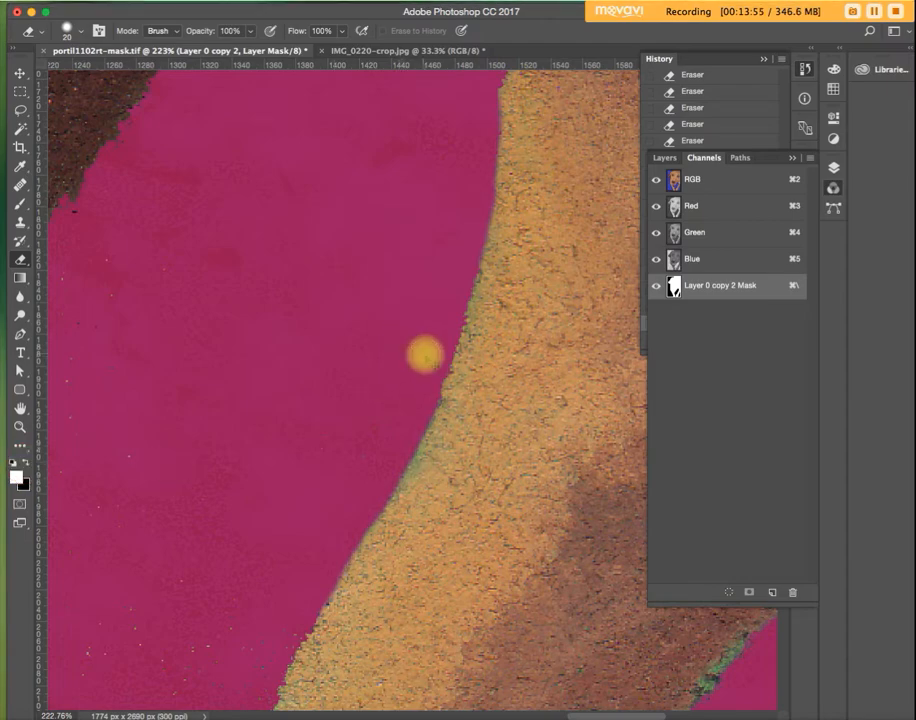
pyautogui.press('super+minus')
pyautogui.press('super+0')
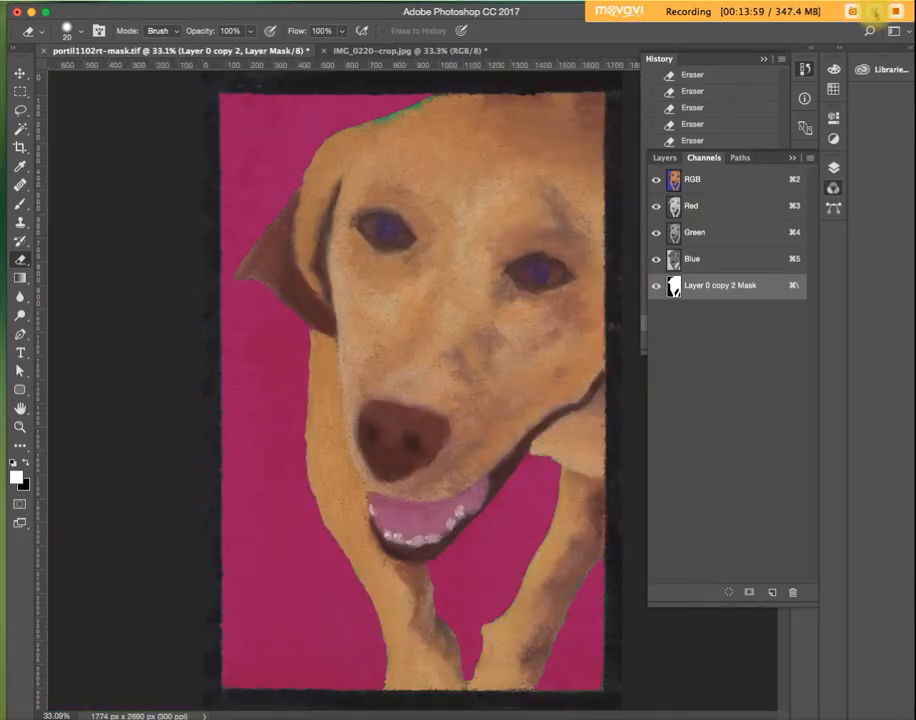
pyautogui.click(875, 12)
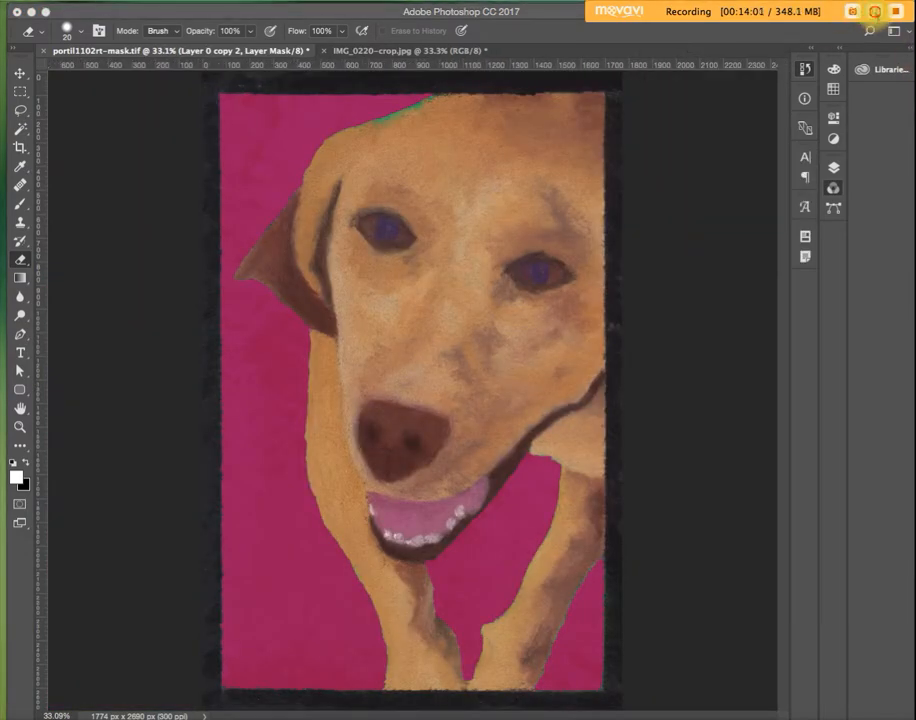
pyautogui.click(874, 12)
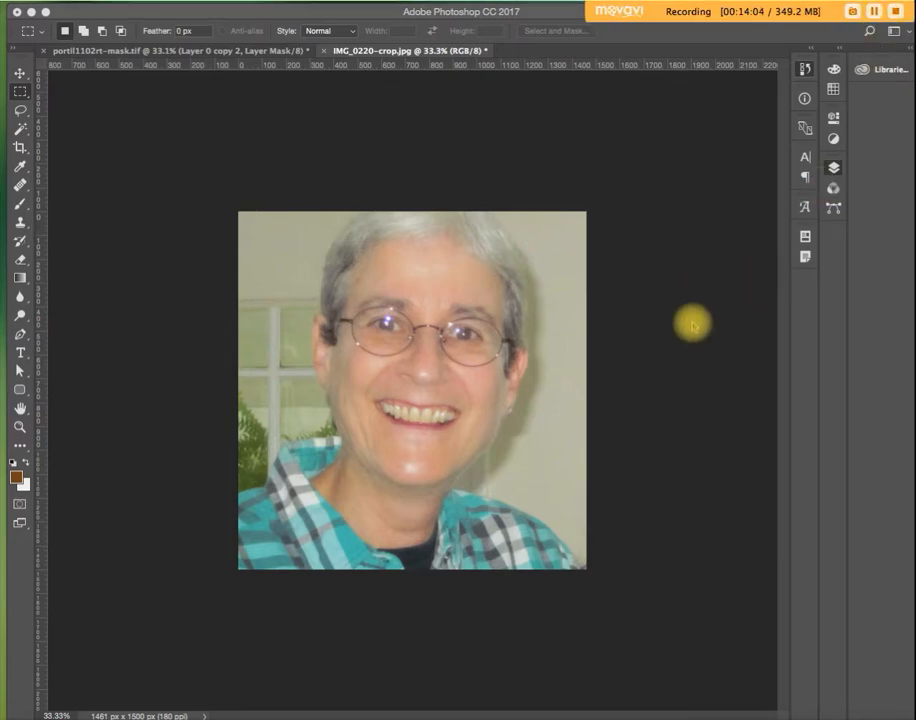
# - Toggle Layer 0's visibility in IMG_0220-crop.jpg to compare the masked portrait on blue with the original photo
pyautogui.click(689, 479)
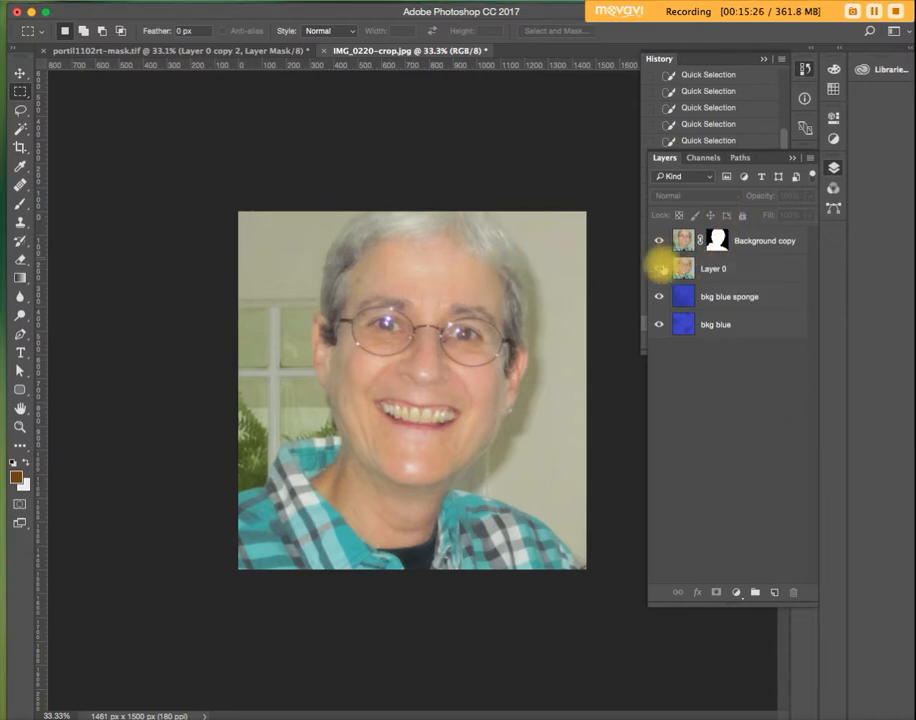
pyautogui.click(659, 268)
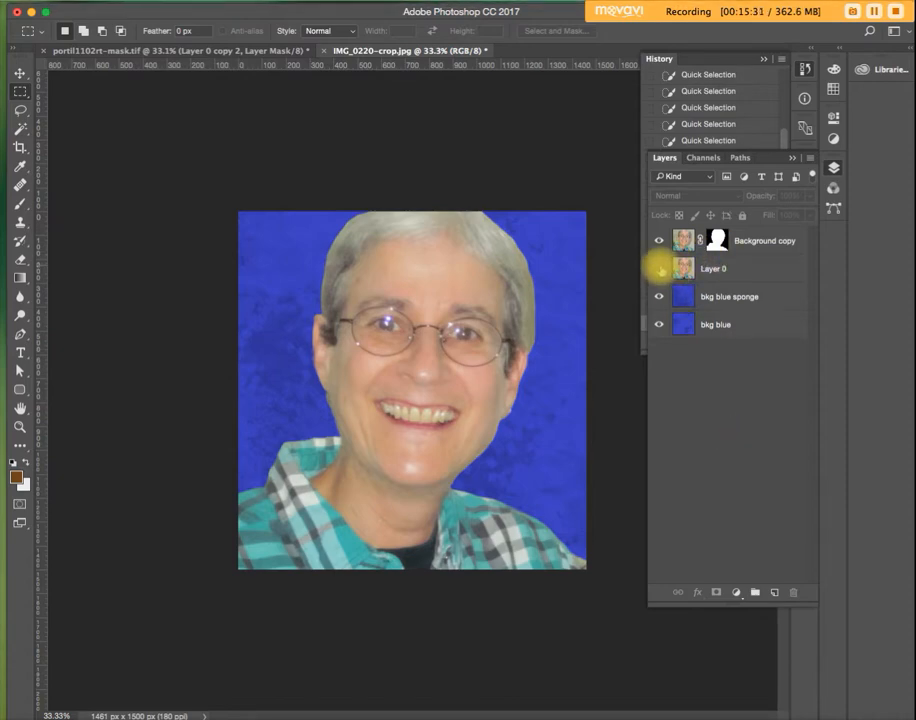
pyautogui.click(659, 268)
# - Duplicate Layer 0 as Layer 0 copy and hide both the Background copy layer and the original Layer 0
pyautogui.click(659, 241)
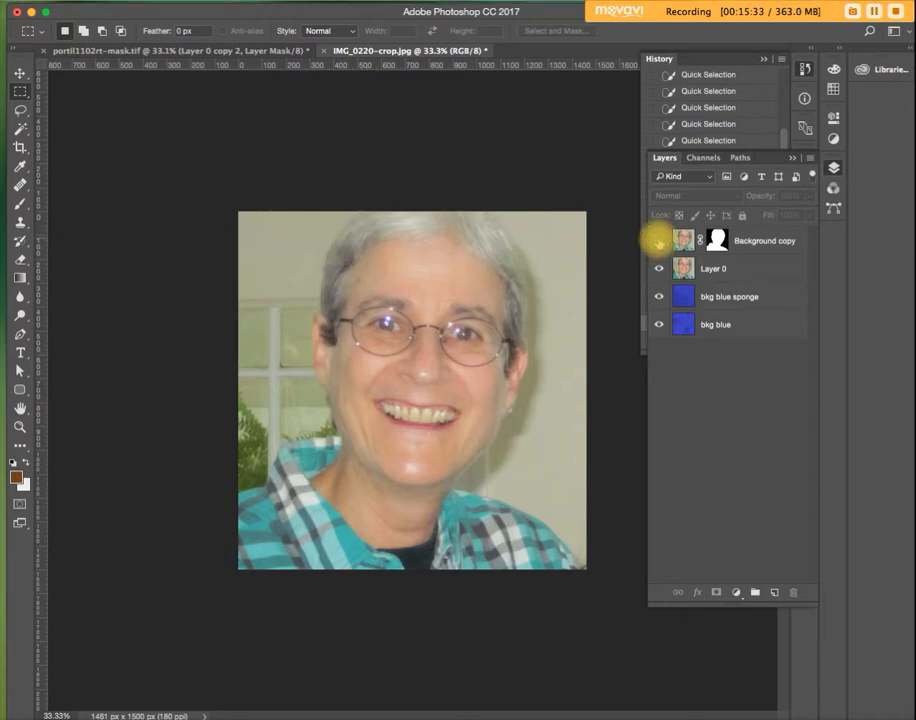
pyautogui.click(688, 268)
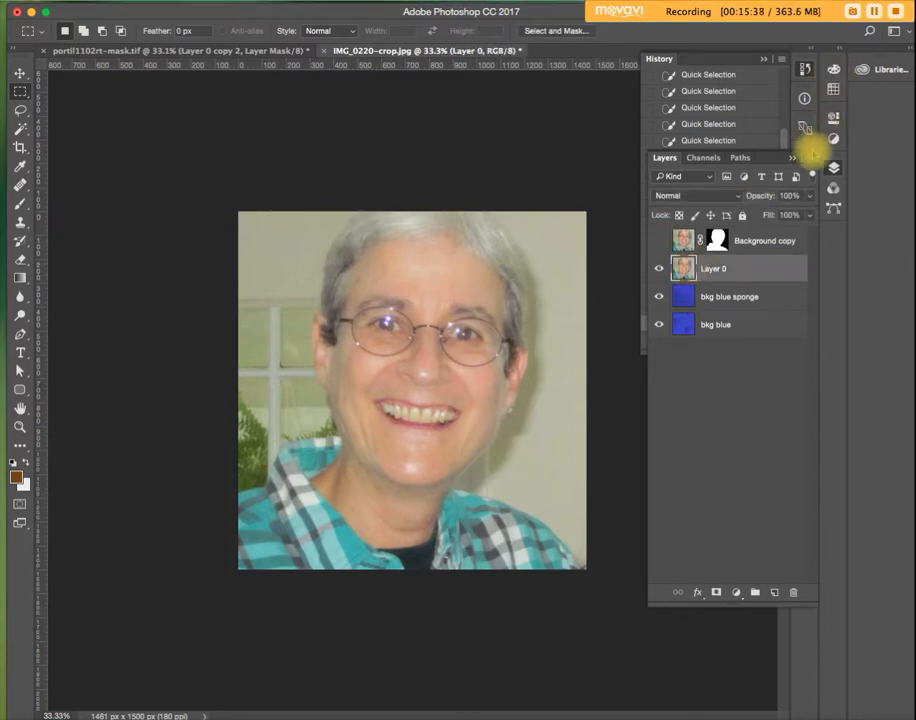
pyautogui.click(811, 157)
pyautogui.click(843, 204)
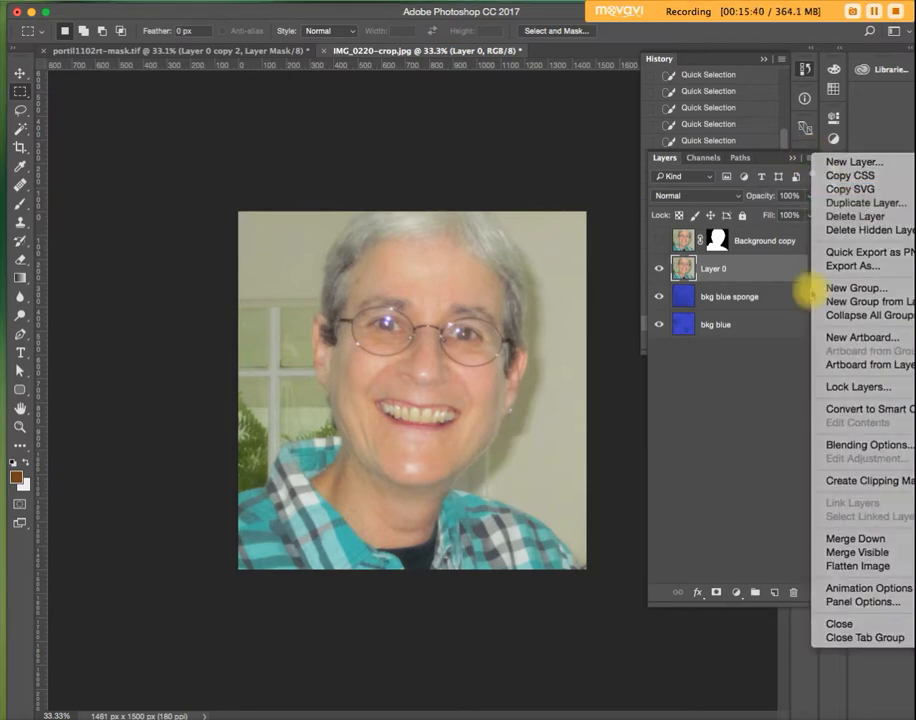
pyautogui.click(816, 306)
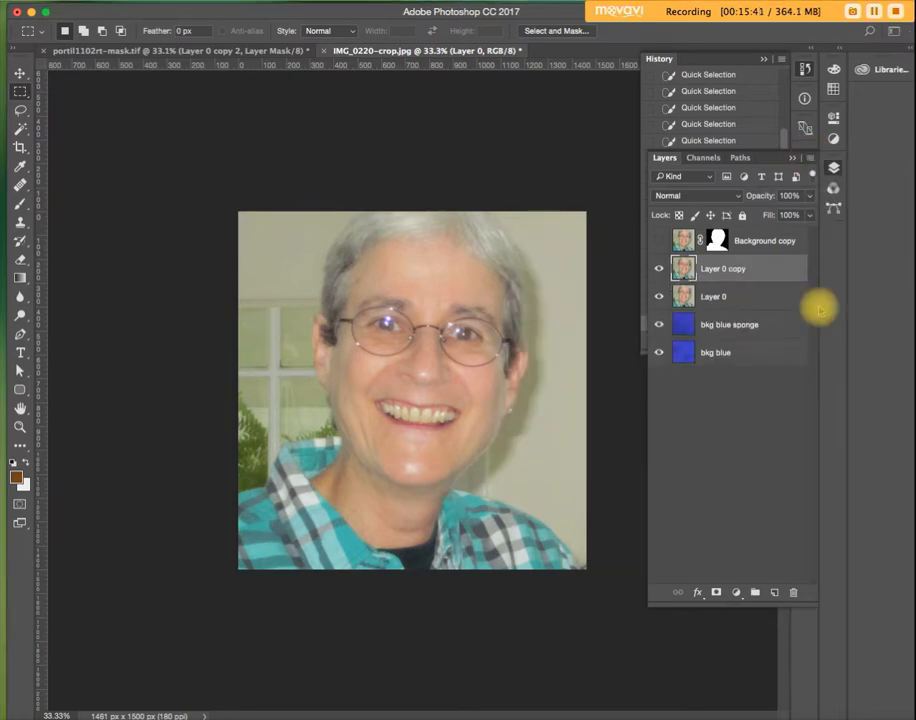
pyautogui.click(659, 296)
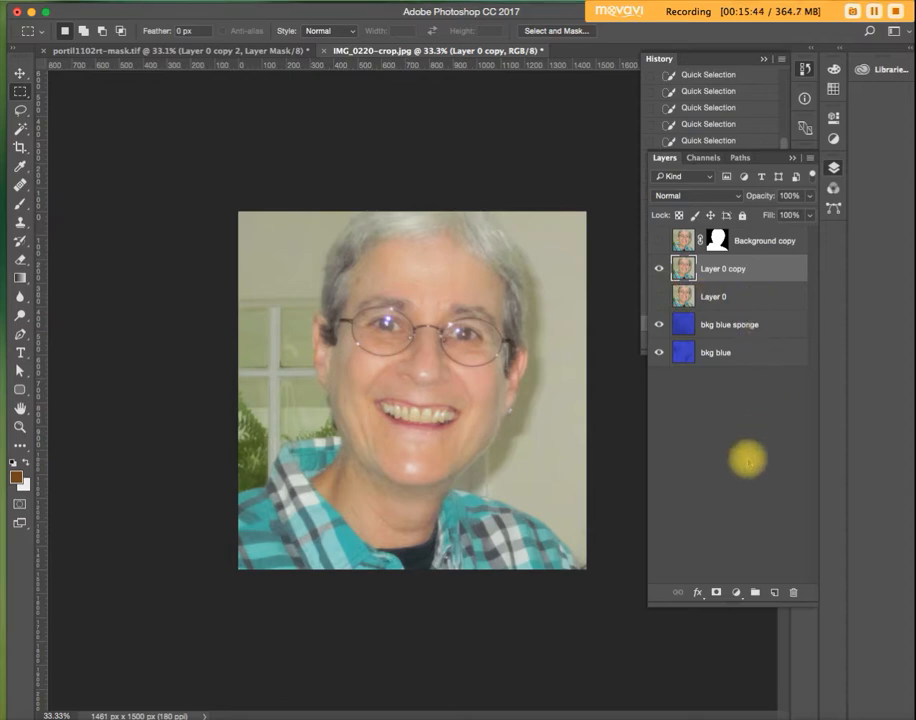
# - Start Select and Mask on Layer 0 copy and set its view mode to Onion Skin
pyautogui.click(684, 265)
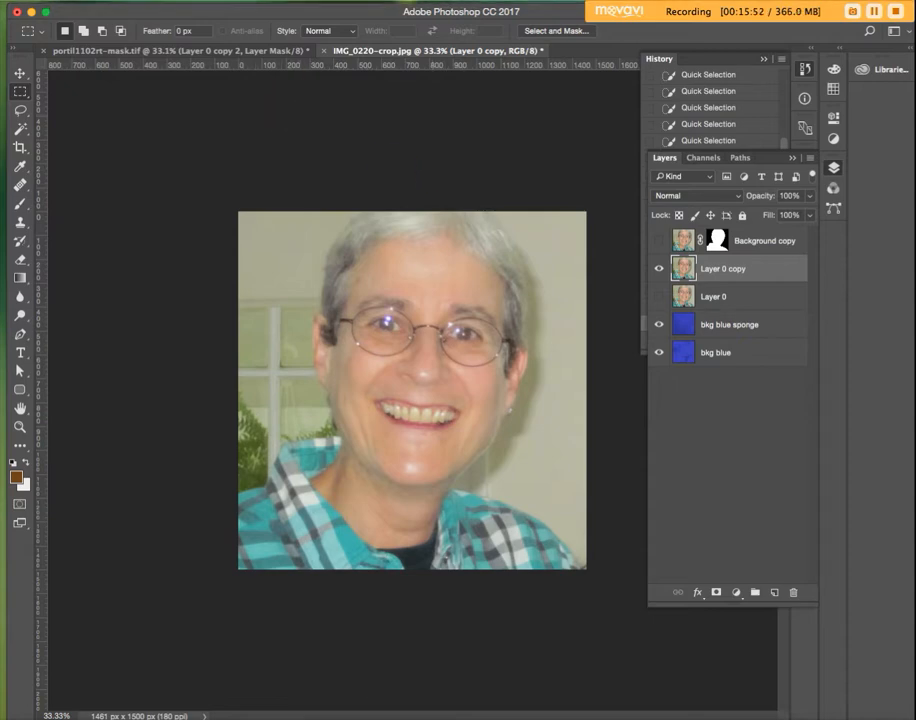
pyautogui.click(301, 5)
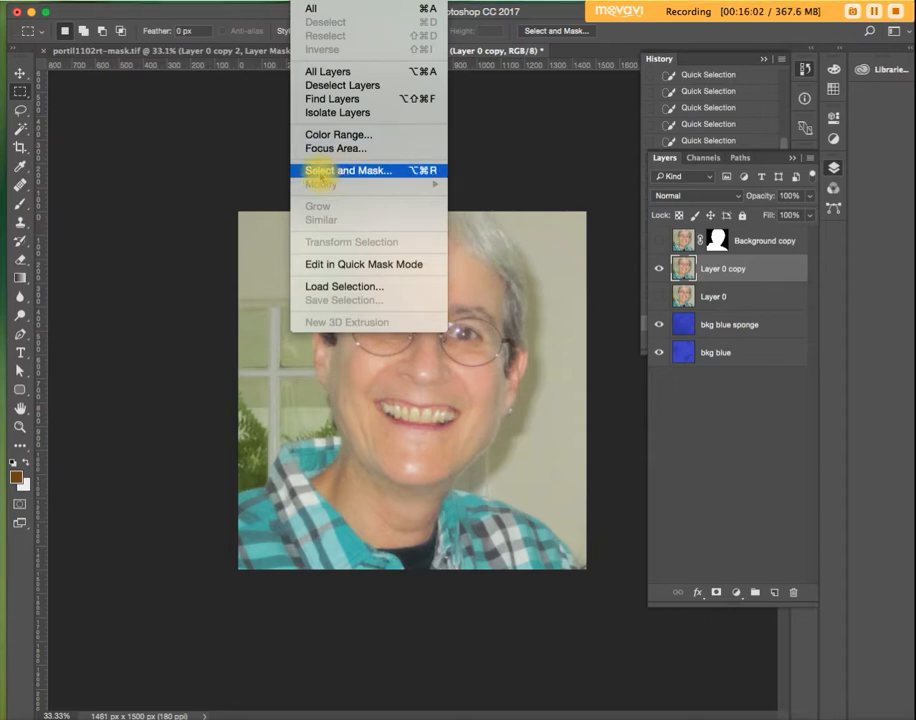
pyautogui.click(319, 172)
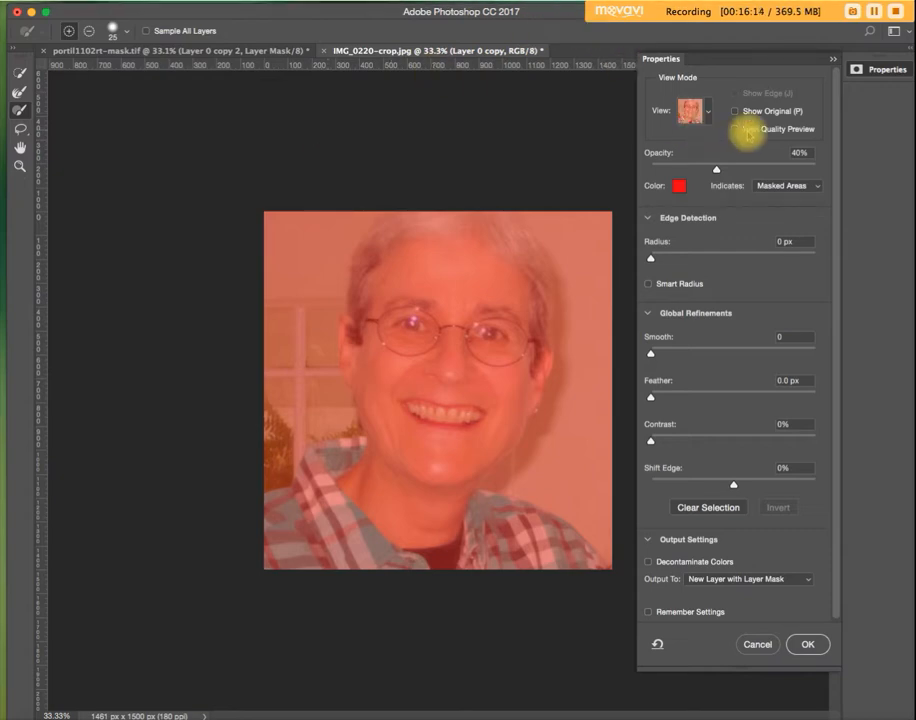
pyautogui.click(708, 112)
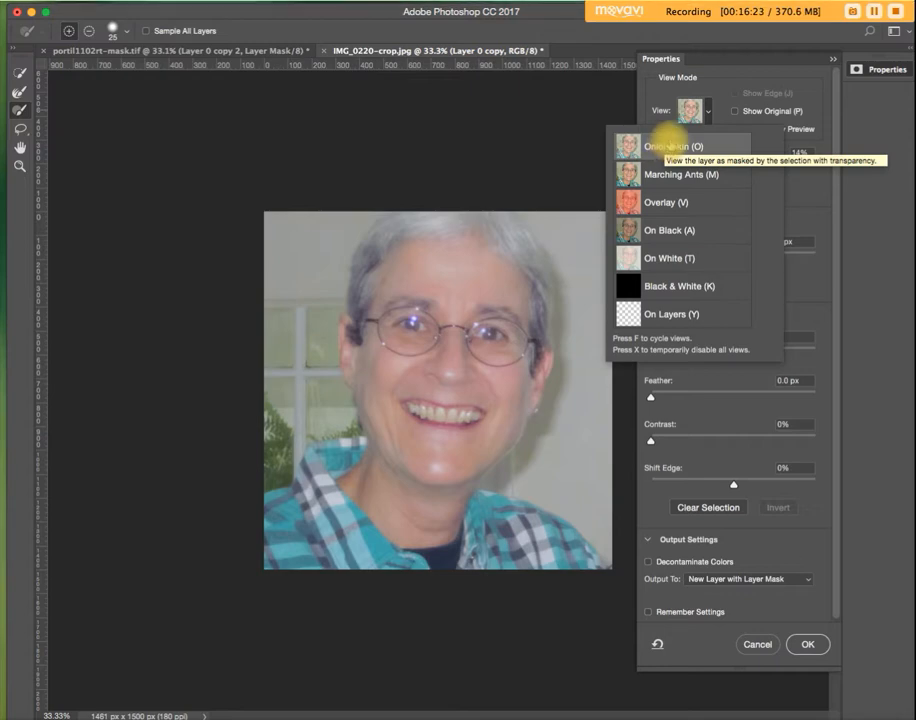
# - Set the Onion Skin transparency to 20% and switch the view mode to Overlay
pyautogui.click(230, 217)
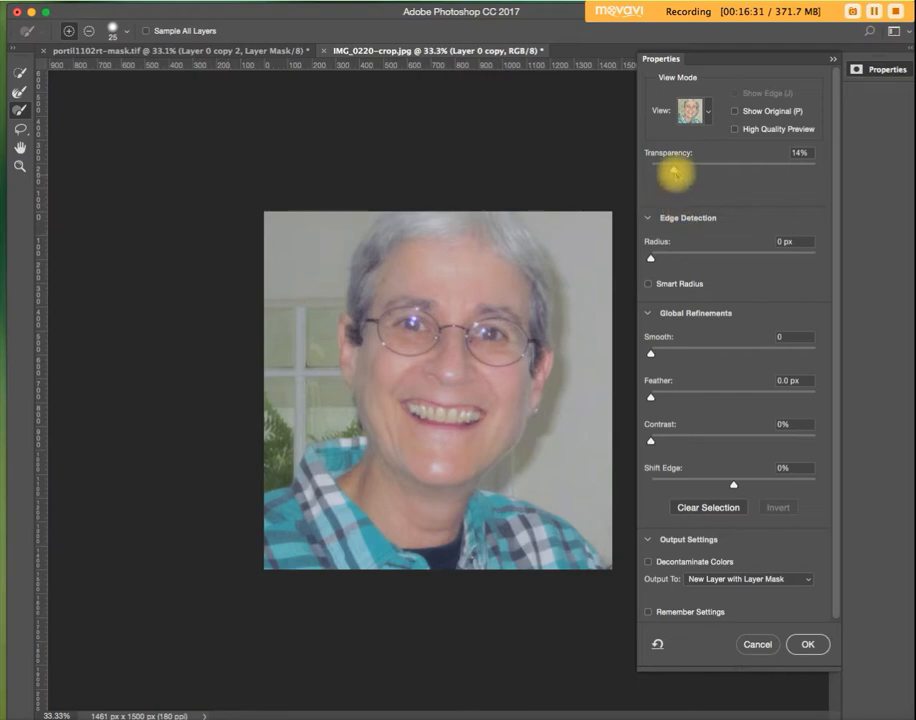
pyautogui.moveTo(687, 170)
pyautogui.mouseDown()
pyautogui.moveTo(721, 172)
pyautogui.moveTo(684, 170)
pyautogui.mouseUp()
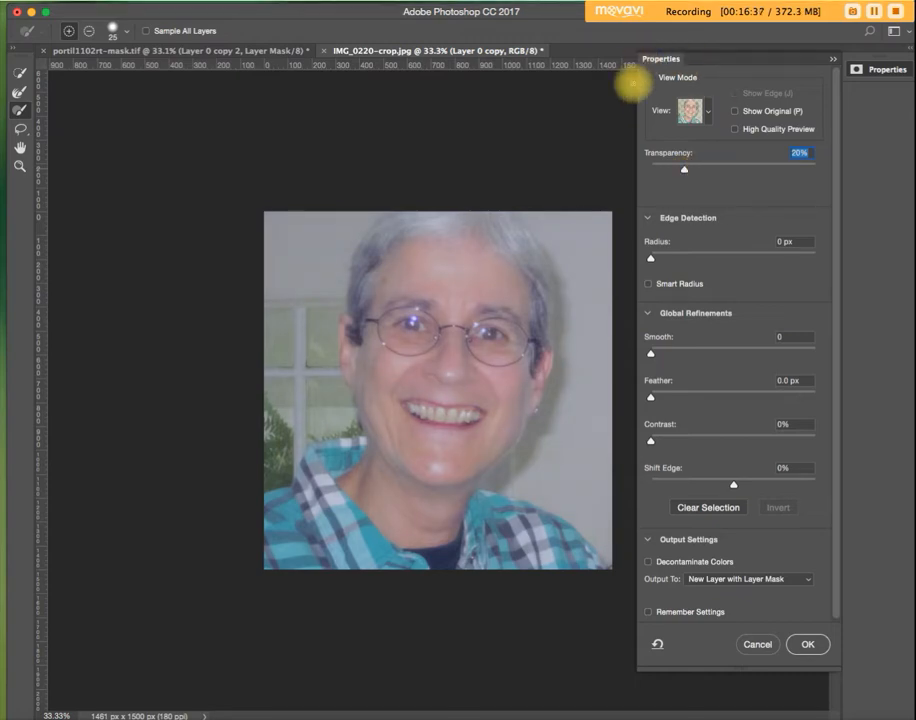
pyautogui.click(696, 112)
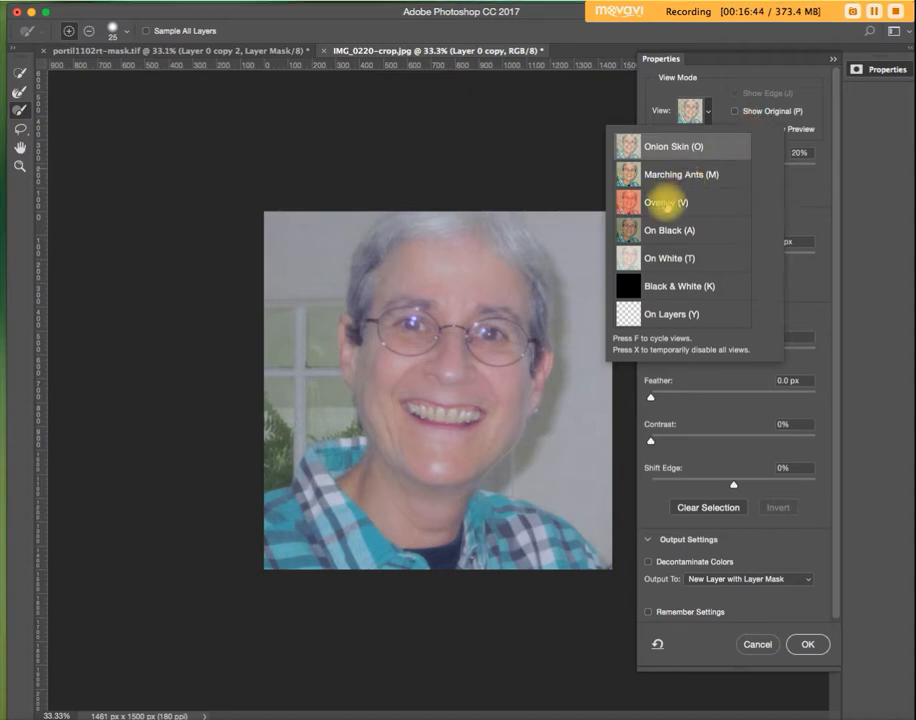
pyautogui.click(664, 203)
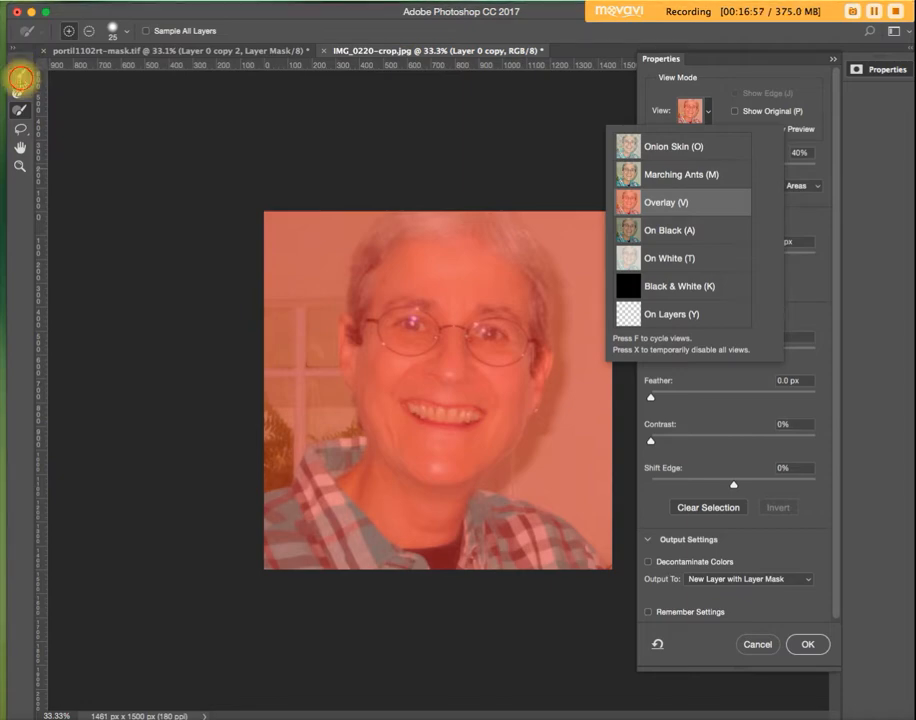
# - Choose the Quick Selection tool and set its brush to 32 px with 100% hardness
pyautogui.click(20, 77)
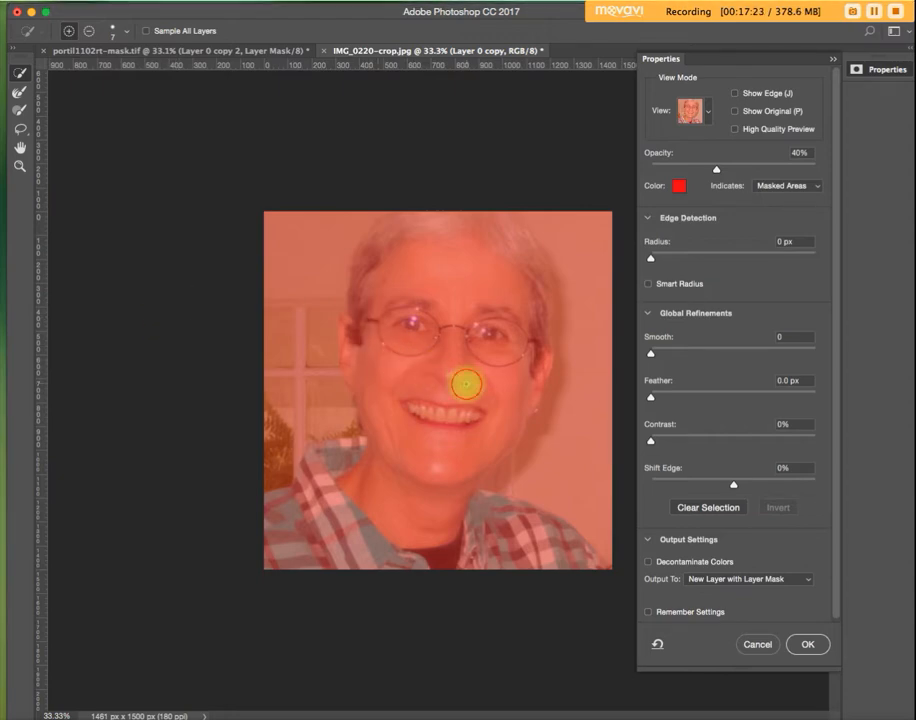
pyautogui.click(466, 384)
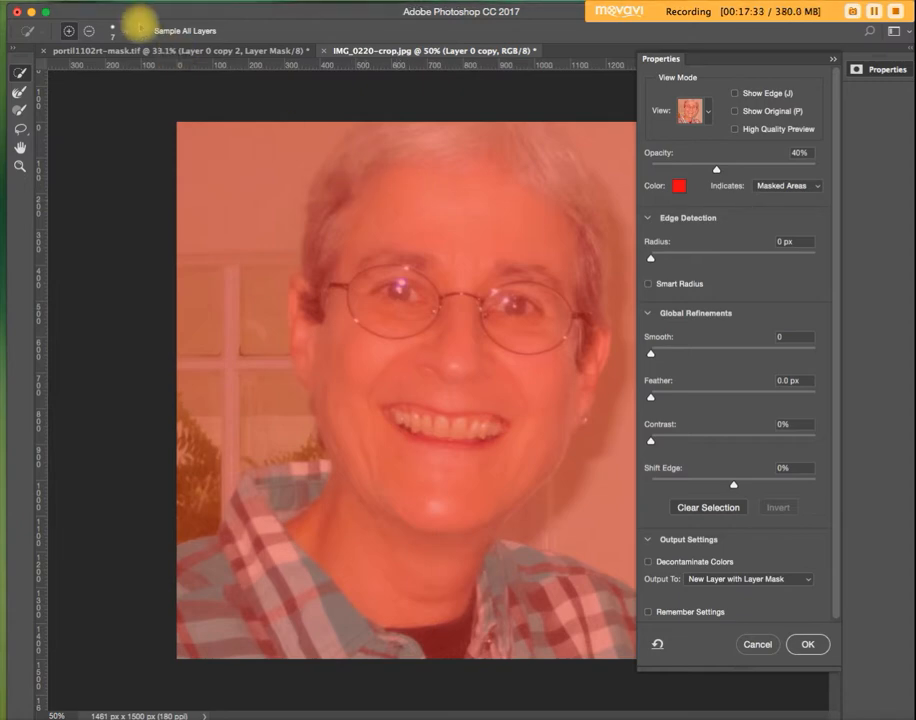
pyautogui.click(122, 30)
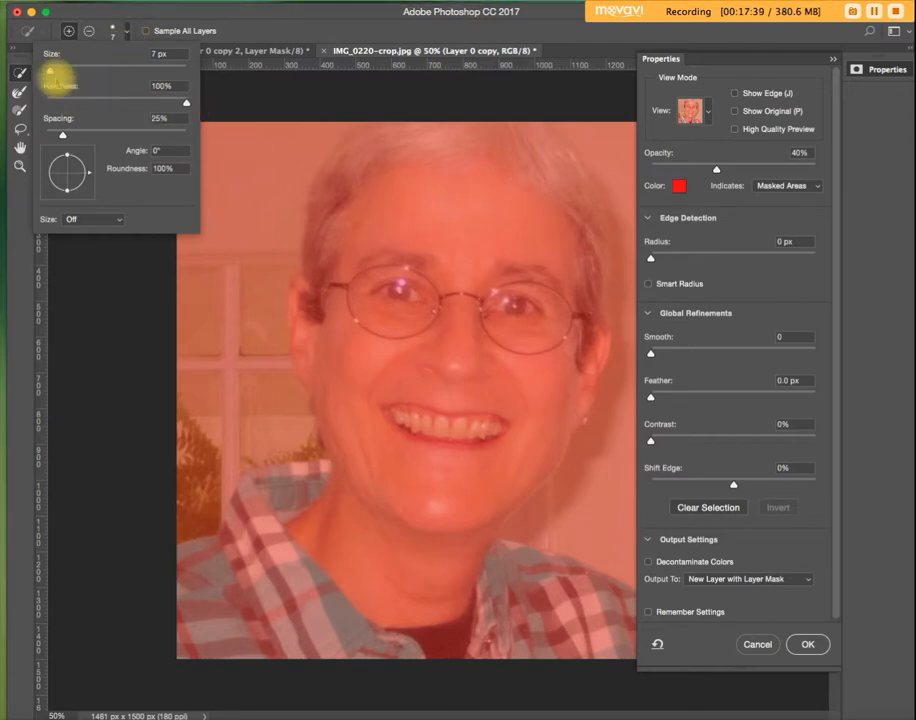
pyautogui.moveTo(50, 70)
pyautogui.mouseDown()
pyautogui.moveTo(80, 72)
pyautogui.moveTo(70, 73)
pyautogui.mouseUp()
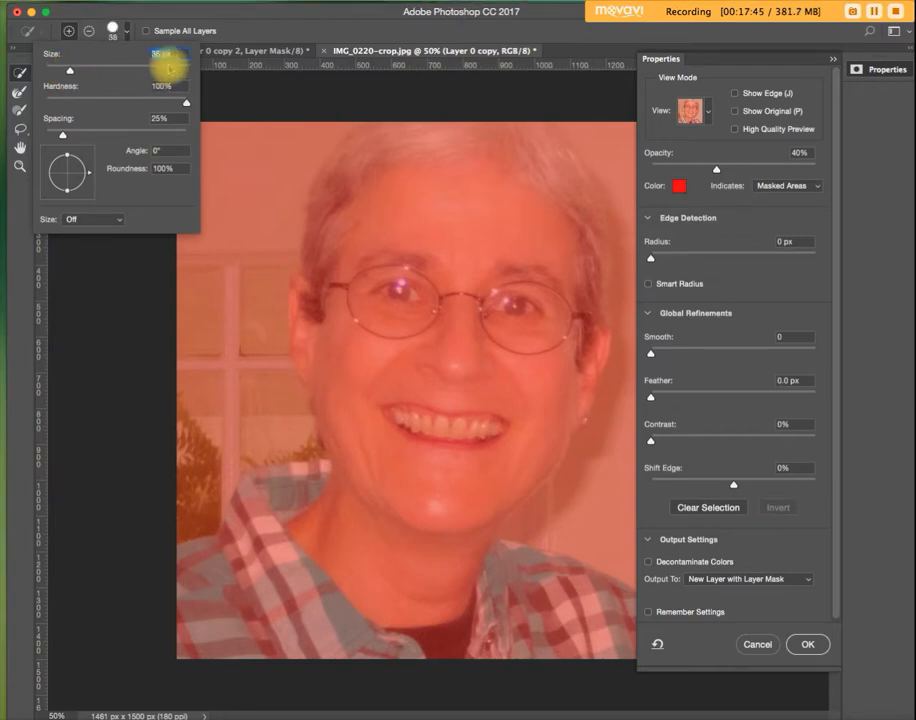
pyautogui.write('32')
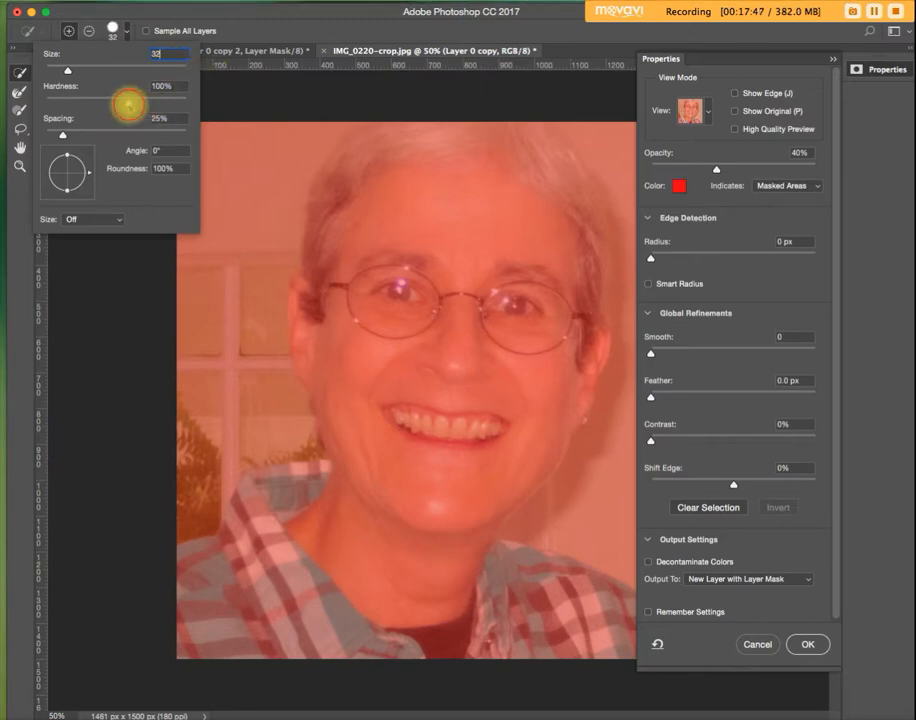
pyautogui.click(128, 101)
pyautogui.moveTo(127, 100); pyautogui.dragTo(213, 108)
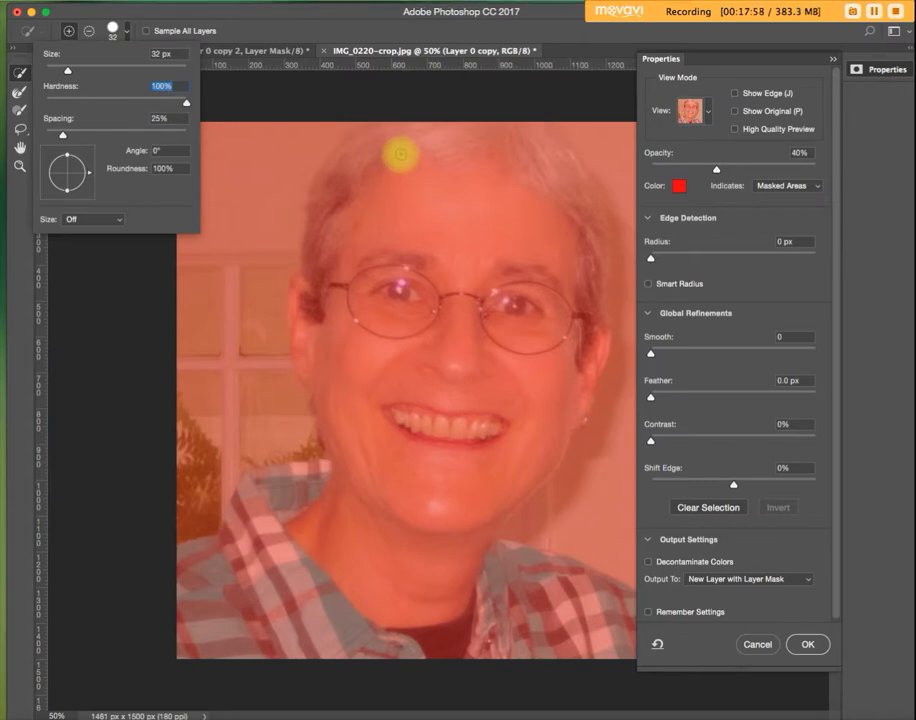
# - Quick-select the hair and forehead on the left half of the head, down to the eyebrow
pyautogui.click(403, 141)
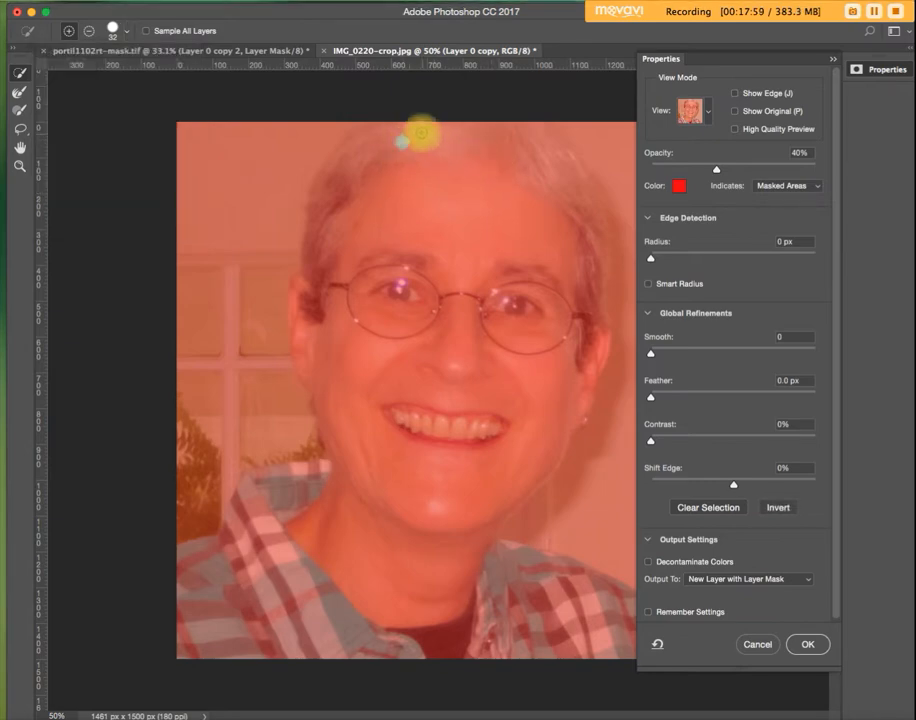
pyautogui.moveTo(421, 133)
pyautogui.mouseDown()
pyautogui.moveTo(372, 166)
pyautogui.moveTo(383, 167)
pyautogui.mouseUp()
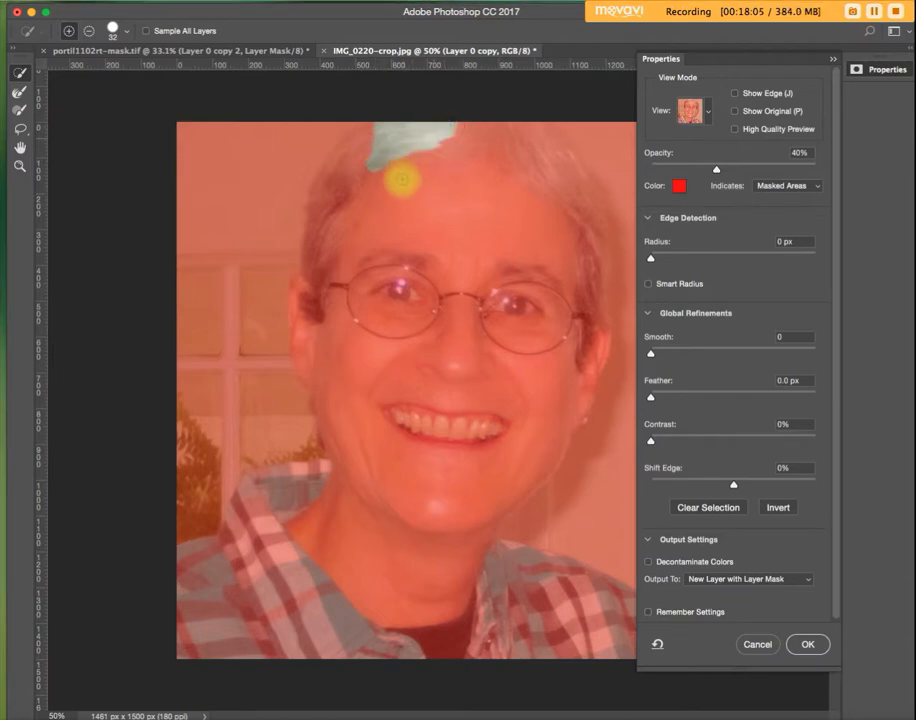
pyautogui.moveTo(402, 180); pyautogui.dragTo(401, 184)
pyautogui.moveTo(336, 206); pyautogui.dragTo(369, 157)
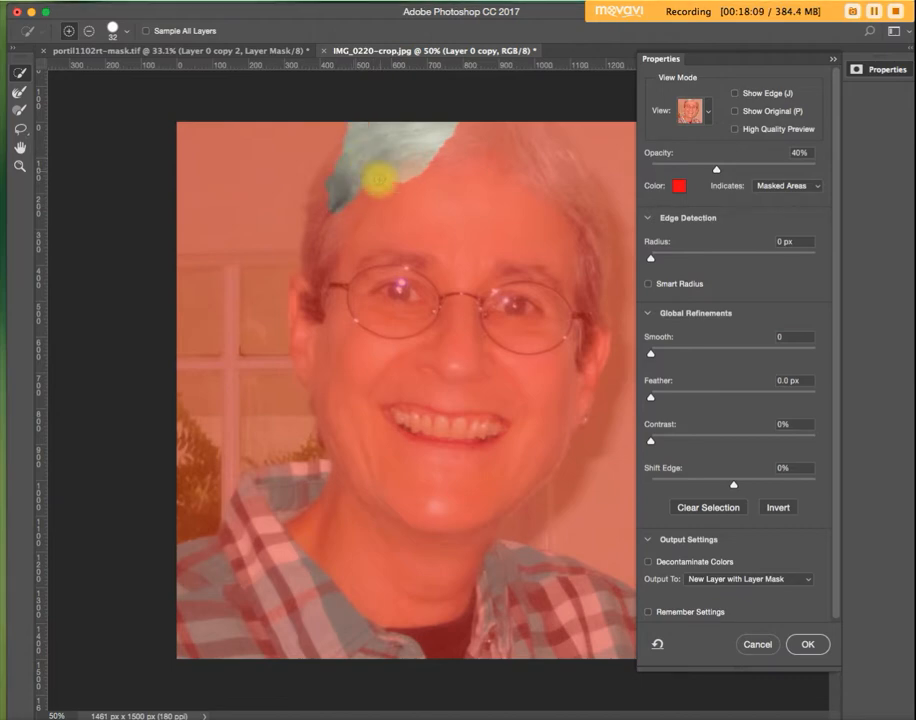
pyautogui.click(376, 290)
pyautogui.click(386, 230)
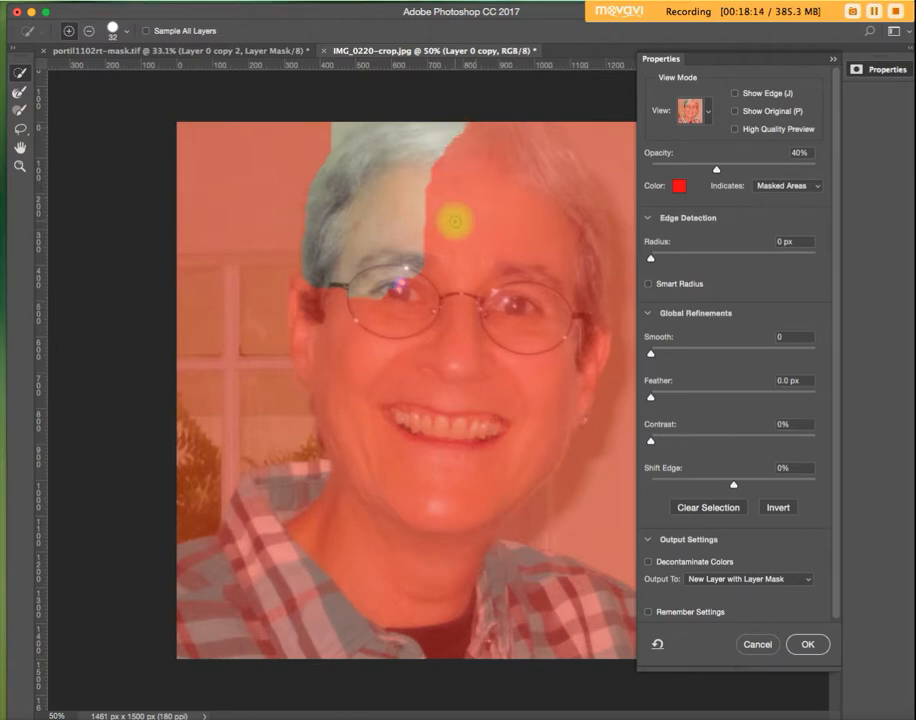
# - Extend the quick selection across the remaining forehead, hair and both eyeglass lenses, adding small spots by the mouth and on the left cheek
pyautogui.moveTo(454, 217)
pyautogui.mouseDown()
pyautogui.moveTo(497, 159)
pyautogui.moveTo(511, 198)
pyautogui.moveTo(527, 211)
pyautogui.moveTo(531, 168)
pyautogui.moveTo(550, 182)
pyautogui.moveTo(553, 212)
pyautogui.moveTo(512, 253)
pyautogui.moveTo(470, 277)
pyautogui.mouseUp()
pyautogui.moveTo(420, 245)
pyautogui.mouseDown()
pyautogui.moveTo(327, 204)
pyautogui.moveTo(317, 311)
pyautogui.moveTo(303, 284)
pyautogui.moveTo(303, 317)
pyautogui.moveTo(317, 343)
pyautogui.moveTo(340, 339)
pyautogui.mouseUp()
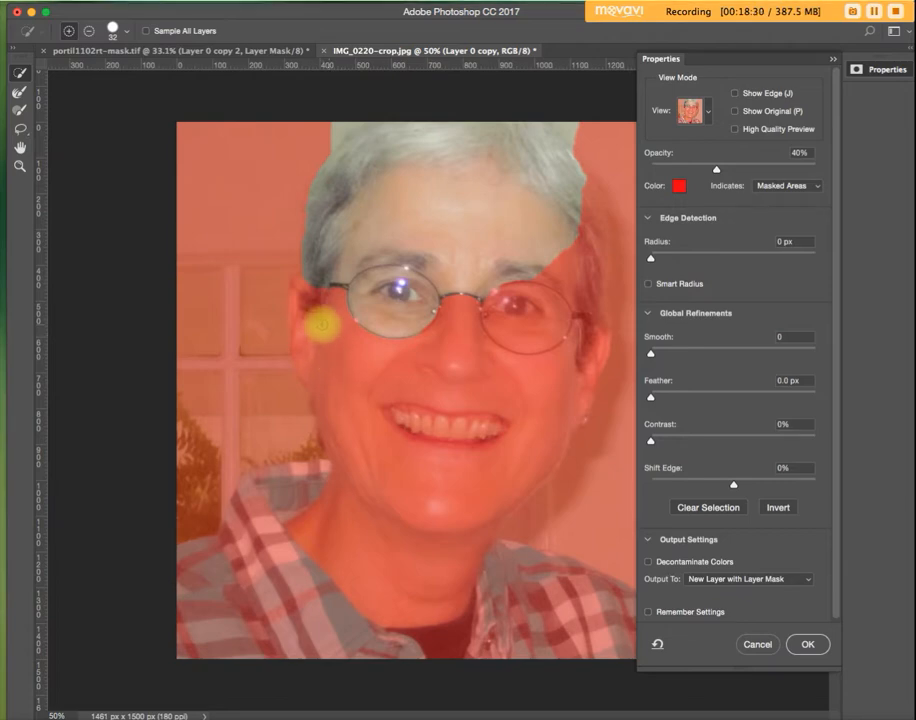
pyautogui.moveTo(536, 317); pyautogui.dragTo(531, 317)
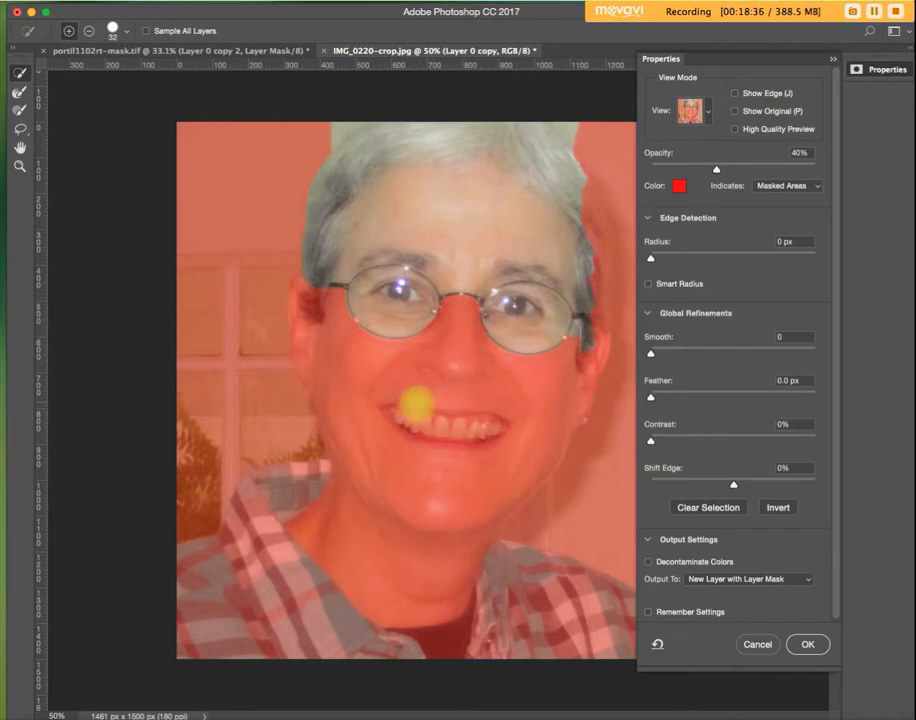
pyautogui.click(340, 398)
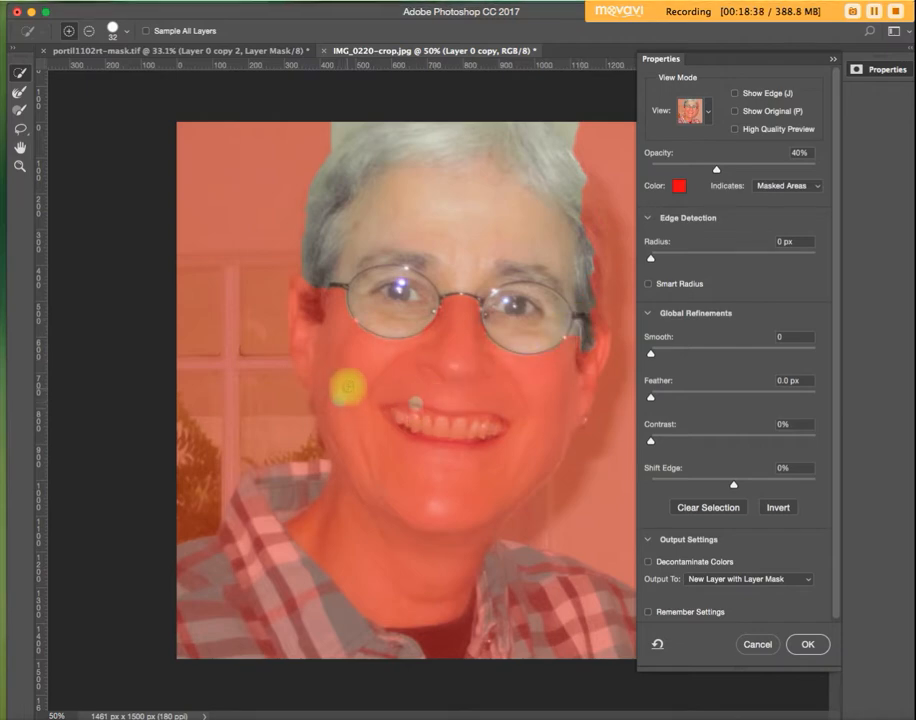
# - Try to add the left ear and the cheek beside the nose with the 32 px Quick Selection brush
pyautogui.moveTo(309, 358); pyautogui.dragTo(316, 312)
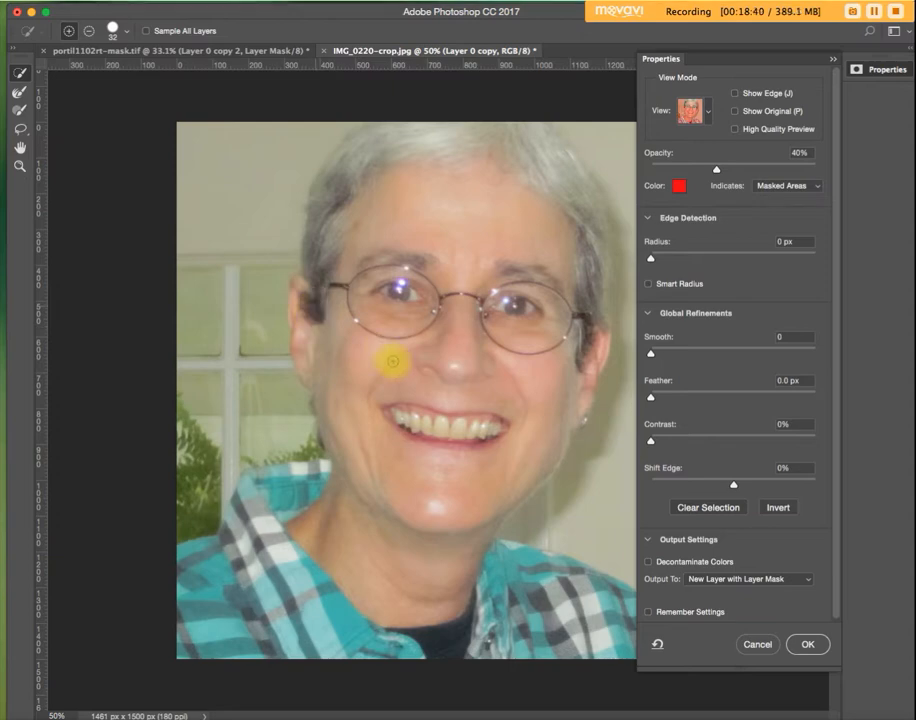
pyautogui.press('super+z')
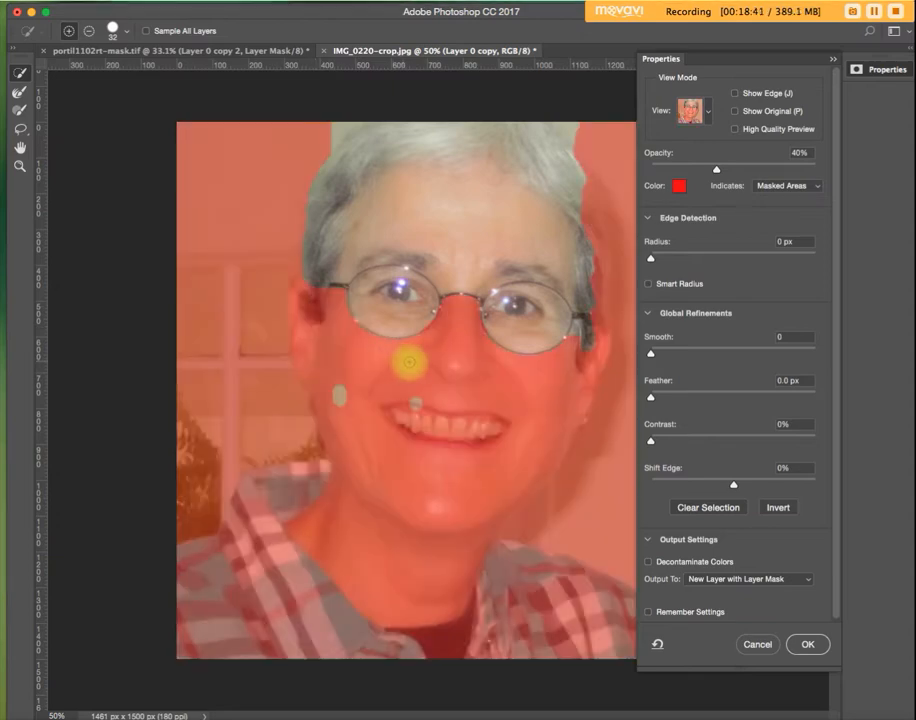
pyautogui.click(412, 355)
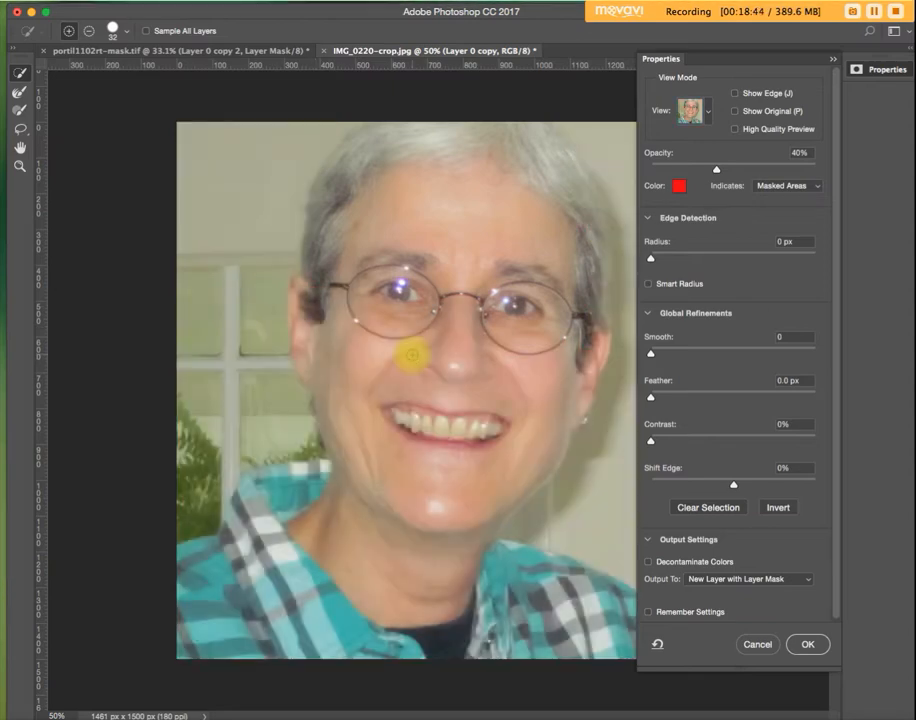
pyautogui.press('super+z')
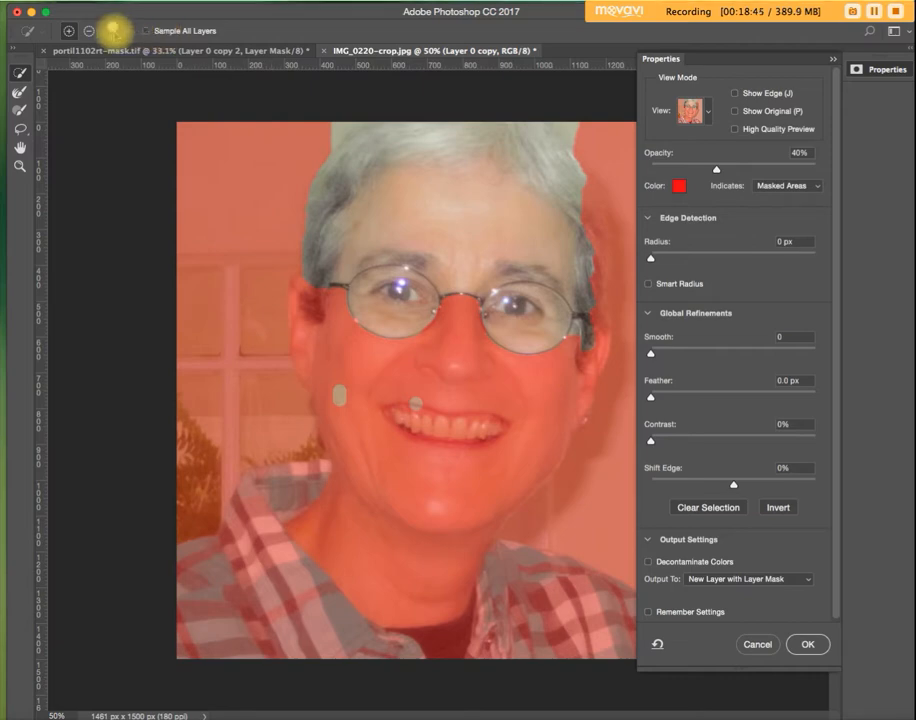
# - Try to add the mouth, right cheek and nose bridge with the Quick Selection brush reduced to 10 px
pyautogui.press('[')
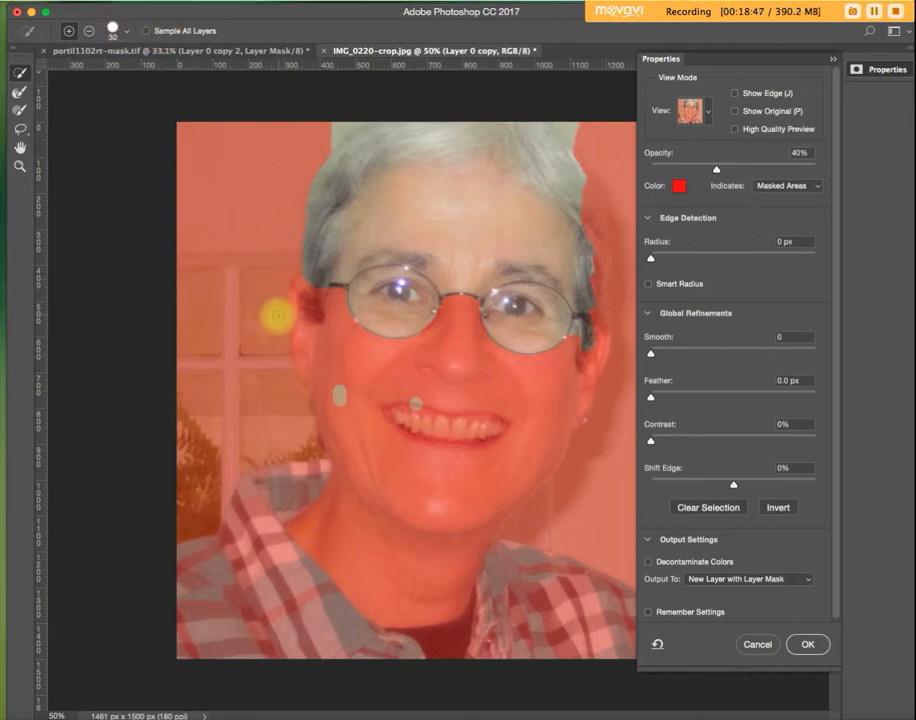
pyautogui.press('[')
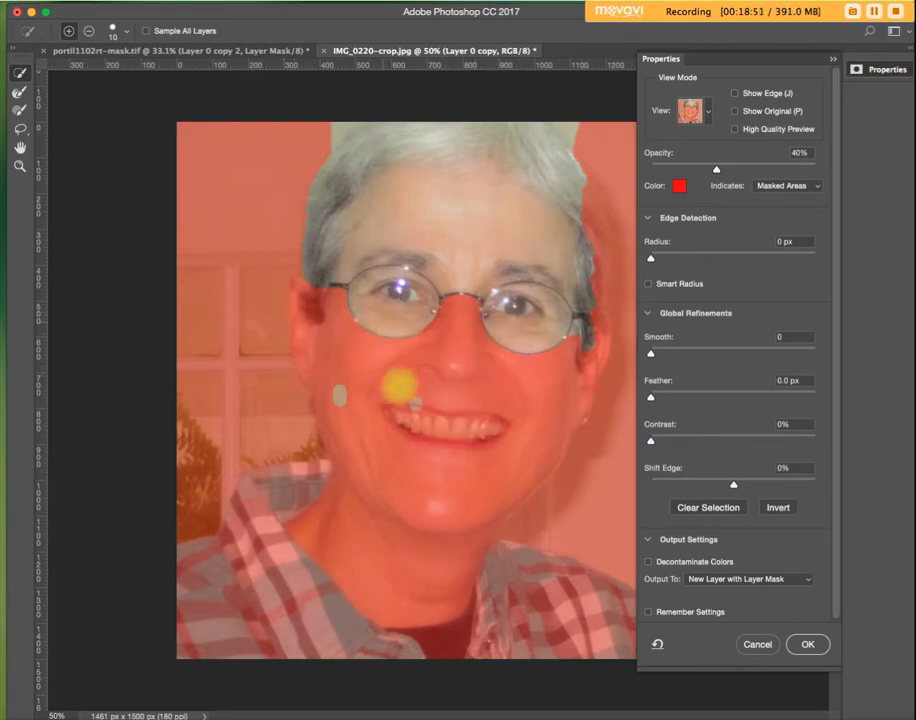
pyautogui.click(403, 409)
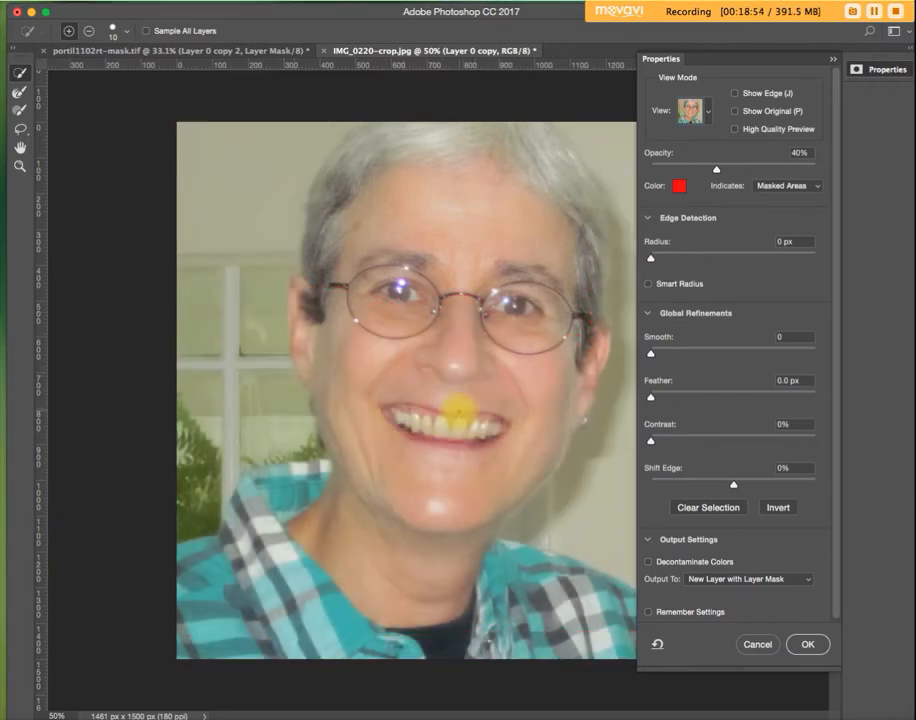
pyautogui.press('super+z')
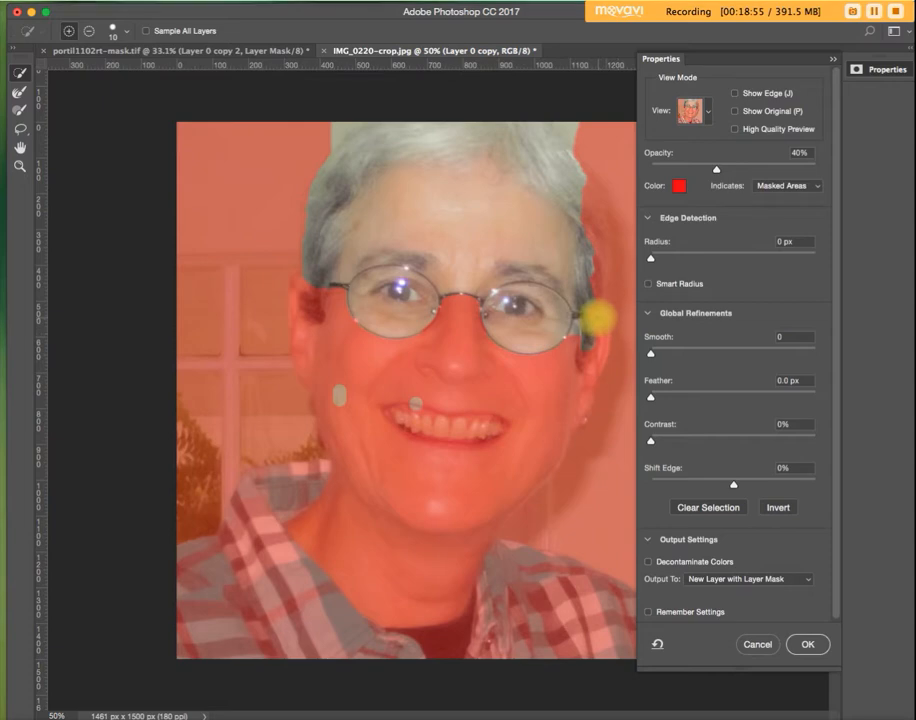
pyautogui.click(591, 354)
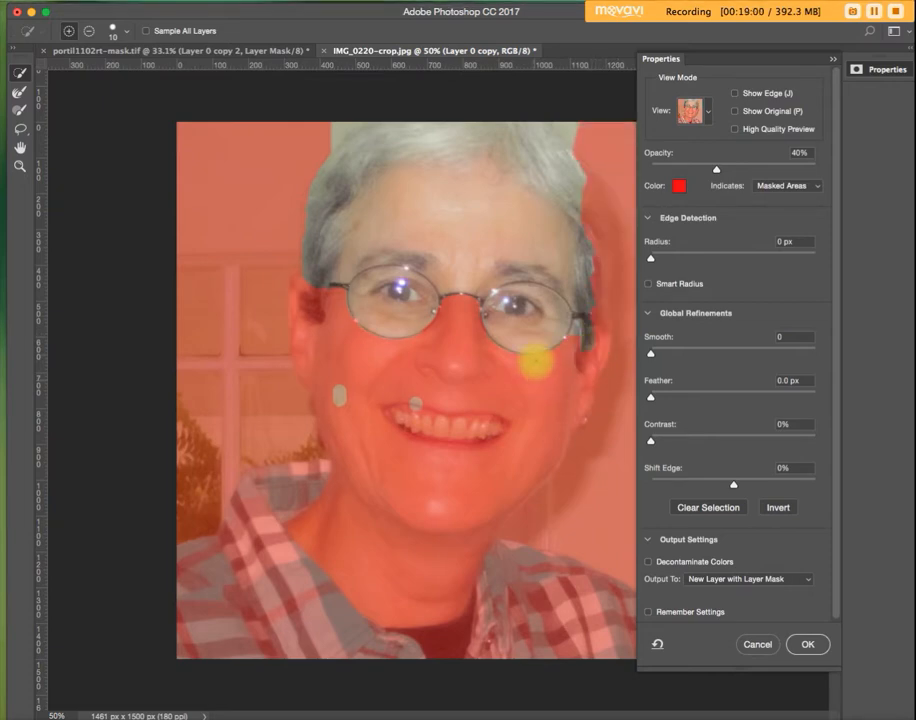
pyautogui.click(534, 361)
pyautogui.press('super+z')
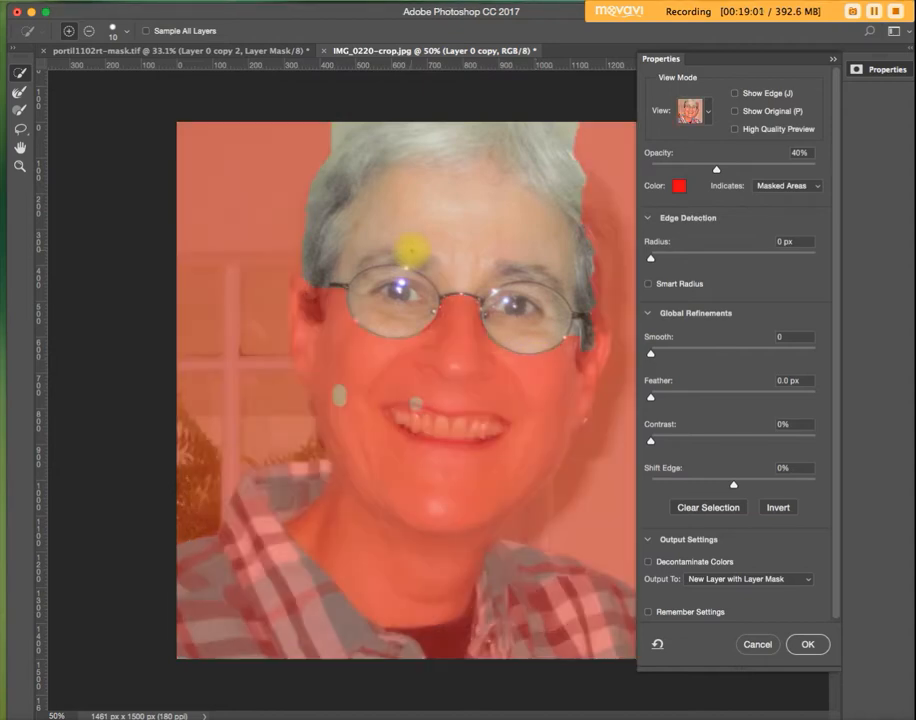
pyautogui.click(461, 315)
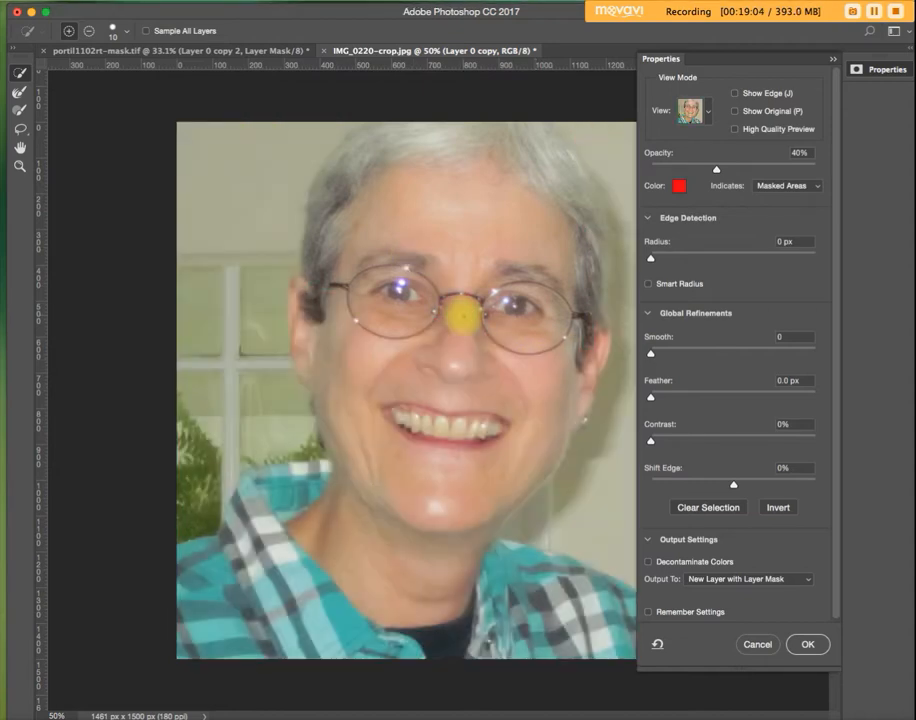
pyautogui.press('super+z')
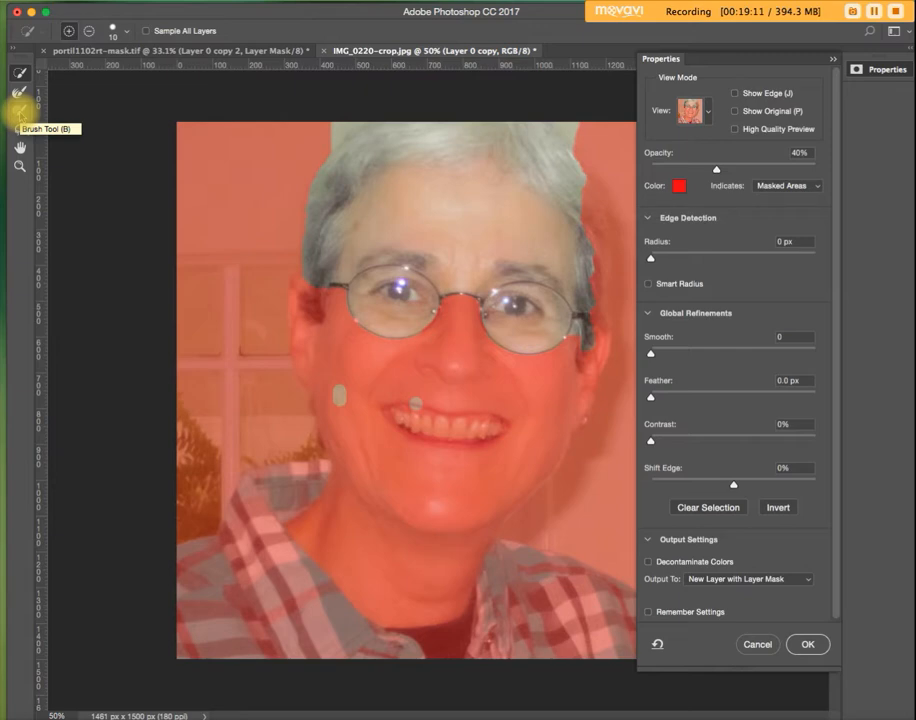
# - Paint the nose, cheeks and right ear into the selection with the Brush tool, enlarging its brush to 50 px
pyautogui.click(19, 110)
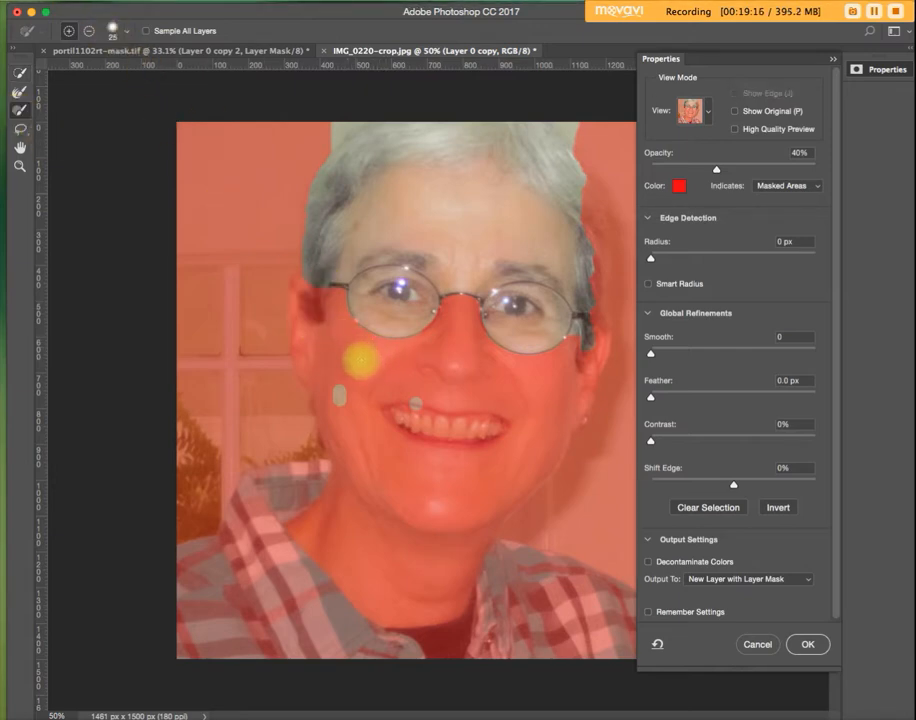
pyautogui.moveTo(361, 360)
pyautogui.mouseDown()
pyautogui.moveTo(361, 284)
pyautogui.moveTo(362, 336)
pyautogui.moveTo(390, 398)
pyautogui.moveTo(434, 321)
pyautogui.moveTo(427, 331)
pyautogui.moveTo(446, 340)
pyautogui.mouseUp()
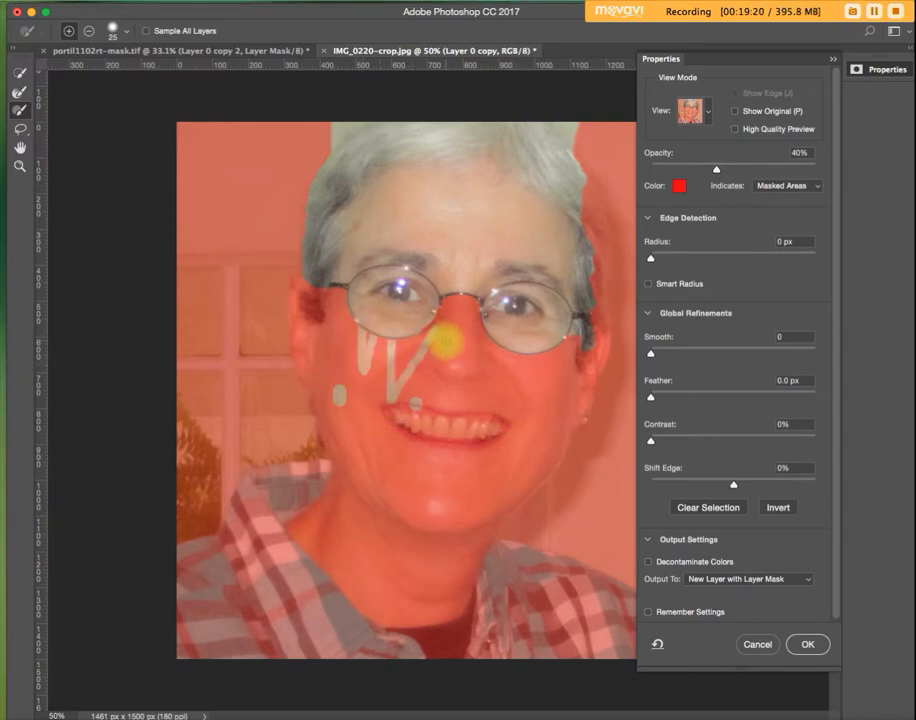
pyautogui.press(']')
pyautogui.press(']')
pyautogui.press(']')
pyautogui.press(']')
pyautogui.press(']')
pyautogui.press('[')
pyautogui.moveTo(441, 259)
pyautogui.mouseDown()
pyautogui.moveTo(437, 439)
pyautogui.moveTo(468, 312)
pyautogui.moveTo(469, 349)
pyautogui.moveTo(460, 387)
pyautogui.moveTo(456, 280)
pyautogui.moveTo(450, 363)
pyautogui.moveTo(418, 391)
pyautogui.moveTo(393, 342)
pyautogui.mouseUp()
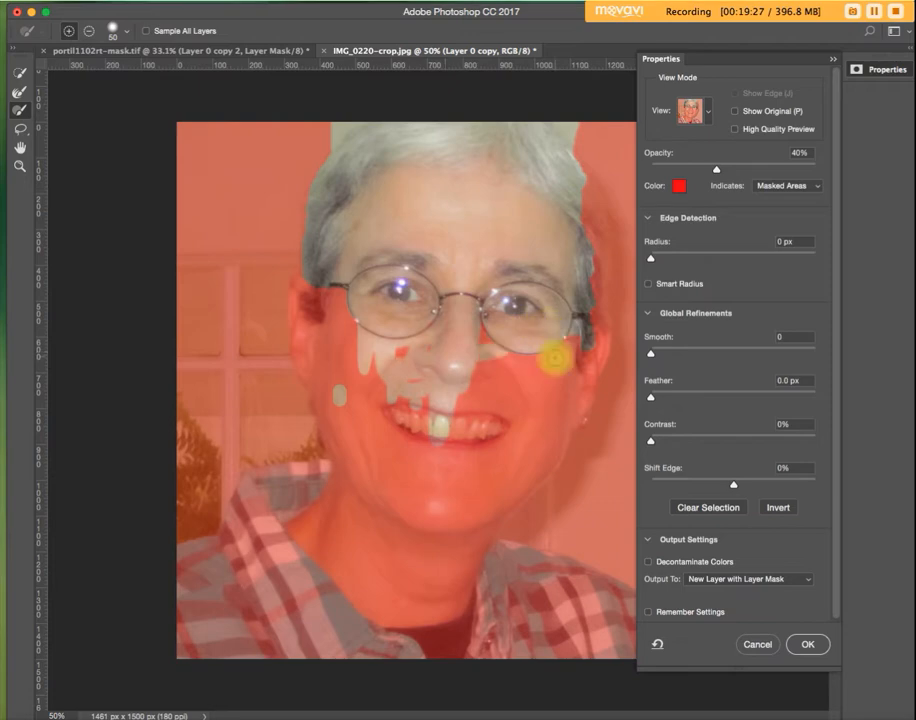
pyautogui.moveTo(583, 321)
pyautogui.mouseDown()
pyautogui.moveTo(595, 365)
pyautogui.moveTo(579, 407)
pyautogui.mouseUp()
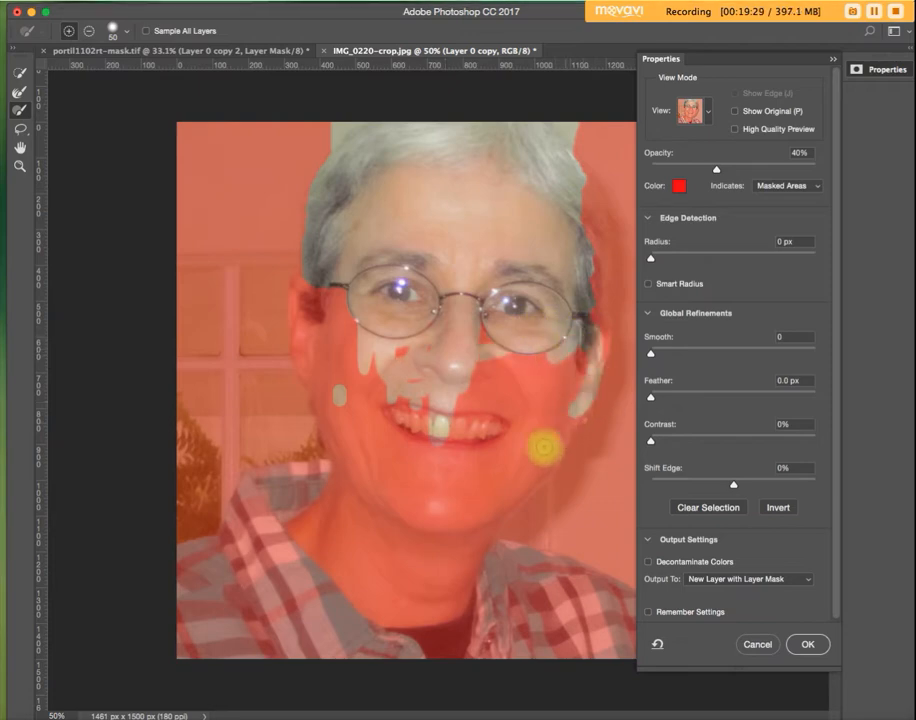
pyautogui.moveTo(544, 447)
pyautogui.mouseDown()
pyautogui.moveTo(554, 333)
pyautogui.moveTo(556, 393)
pyautogui.moveTo(575, 351)
pyautogui.moveTo(565, 415)
pyautogui.moveTo(573, 368)
pyautogui.moveTo(547, 421)
pyautogui.moveTo(542, 390)
pyautogui.moveTo(517, 351)
pyautogui.moveTo(475, 362)
pyautogui.mouseUp()
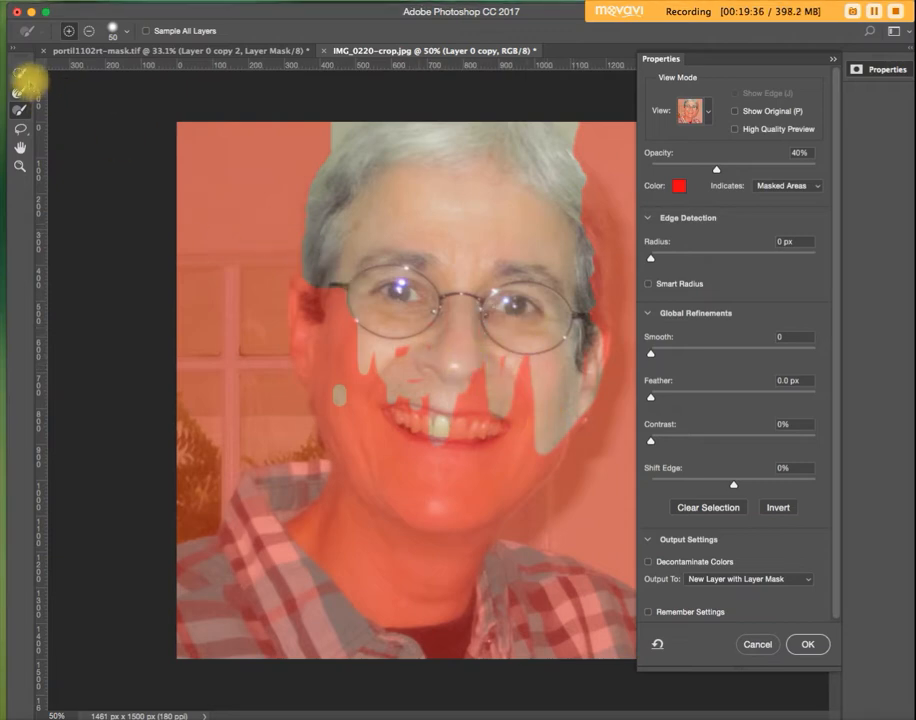
# - Add the teeth, upper lip and left sideburn with the 10 px Quick Selection brush, and subtract the background beside the top of the hair
pyautogui.click(20, 74)
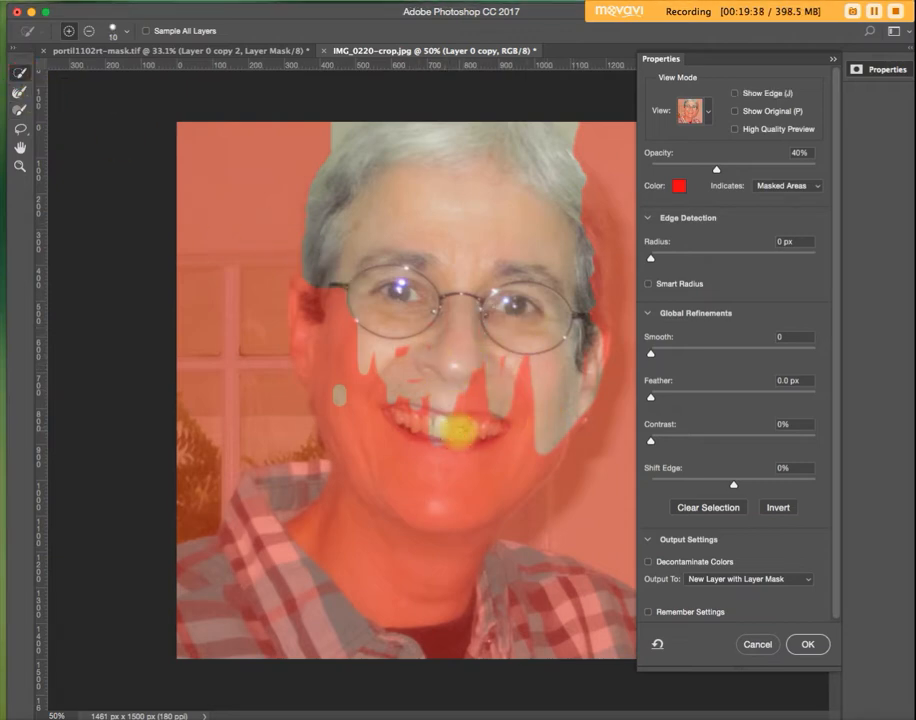
pyautogui.moveTo(460, 431)
pyautogui.mouseDown()
pyautogui.moveTo(474, 454)
pyautogui.moveTo(471, 391)
pyautogui.mouseUp()
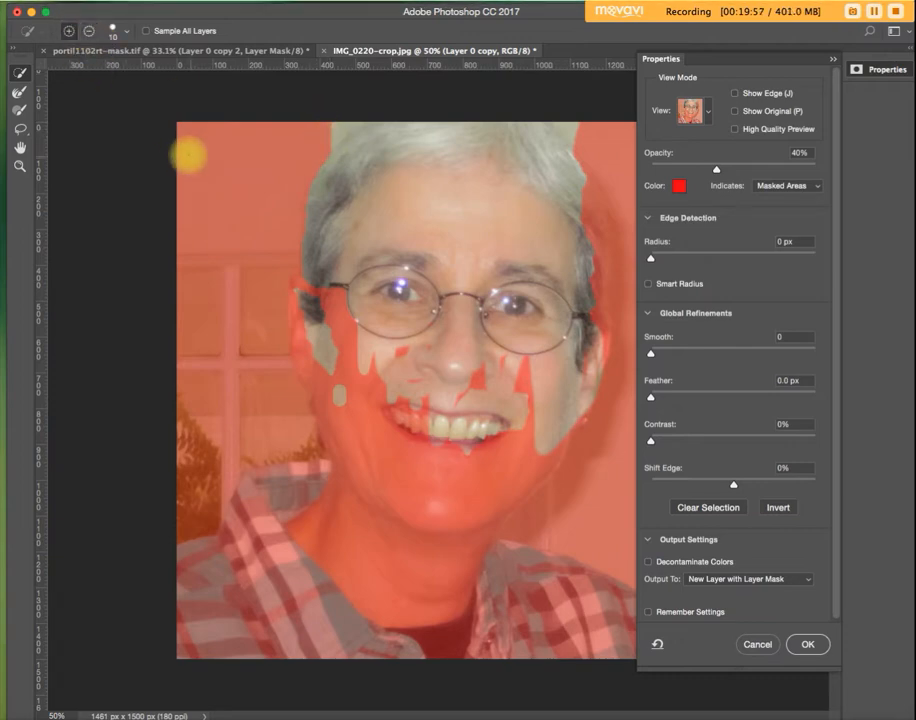
pyautogui.click(90, 29)
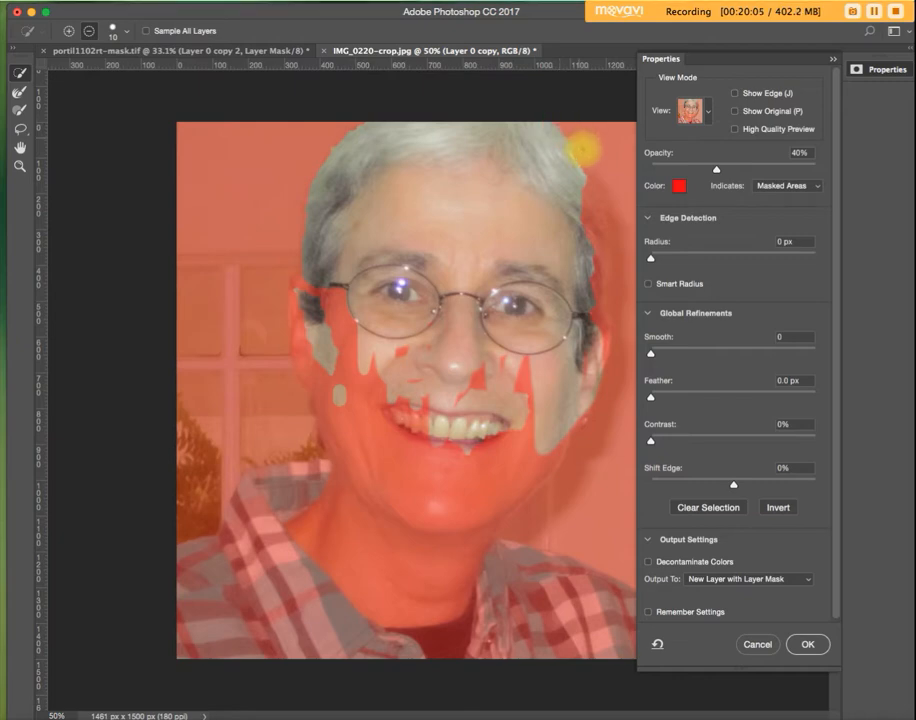
pyautogui.press('alt')
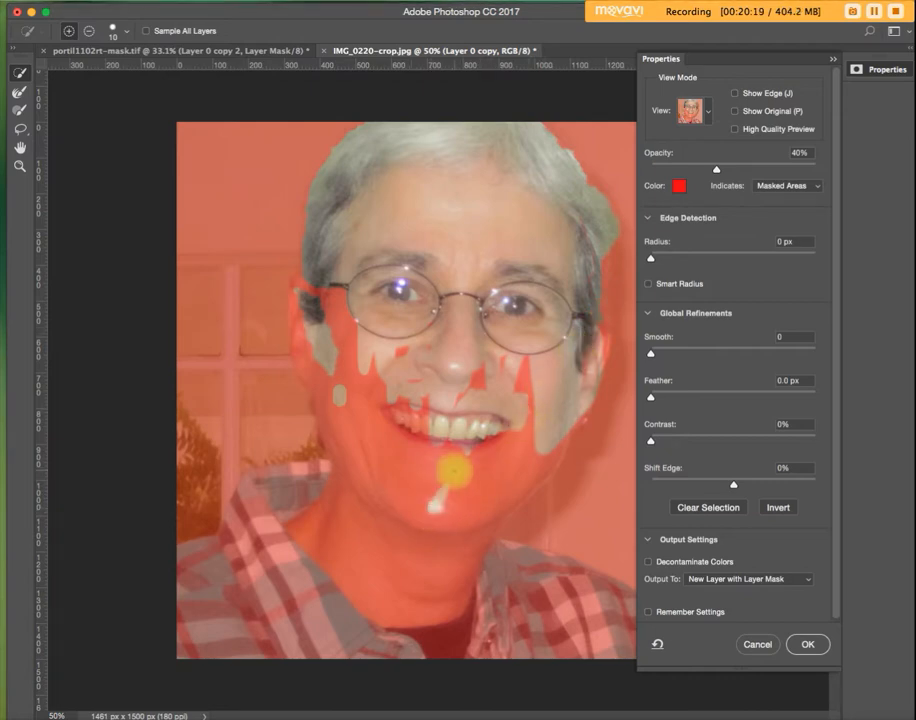
# - Add both cheeks and ears to the selection with the Quick Selection brush, undoing each stroke tried on the chin
pyautogui.moveTo(455, 470); pyautogui.dragTo(455, 474)
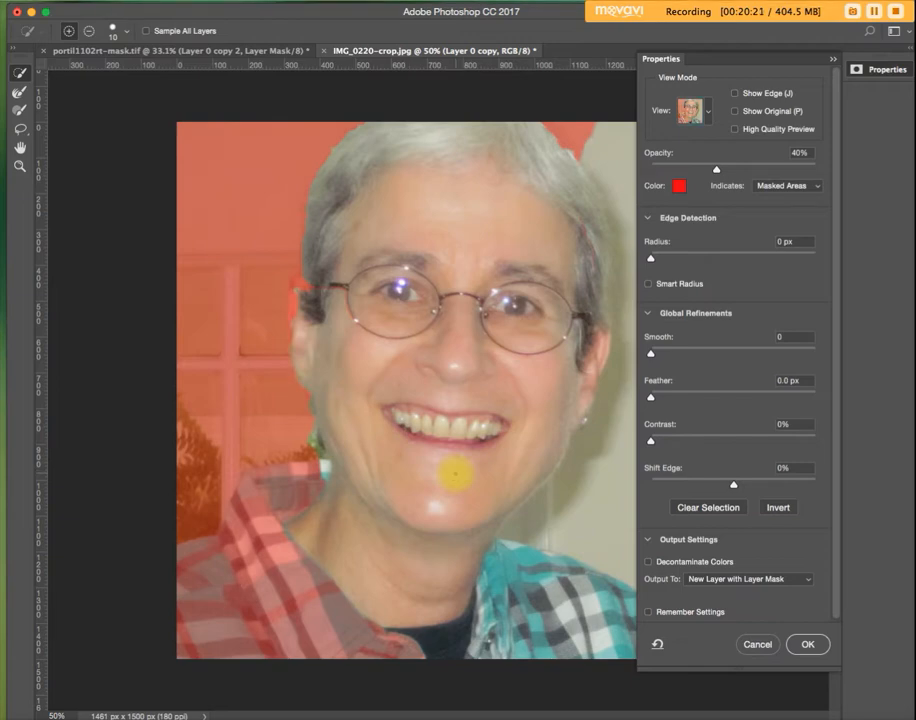
pyautogui.press('super+z')
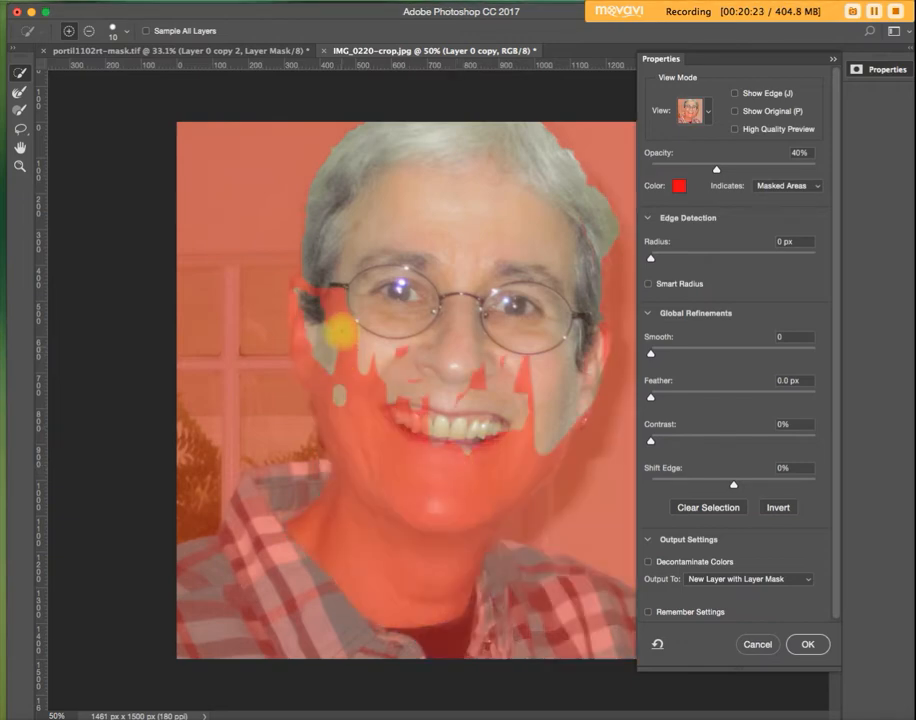
pyautogui.click(348, 372)
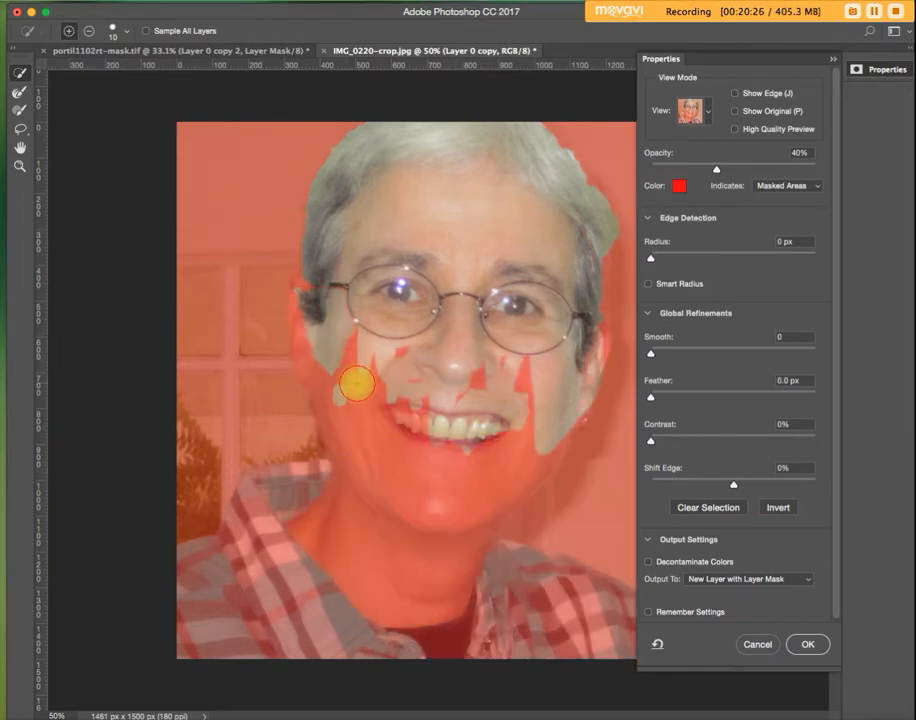
pyautogui.click(356, 381)
pyautogui.click(534, 396)
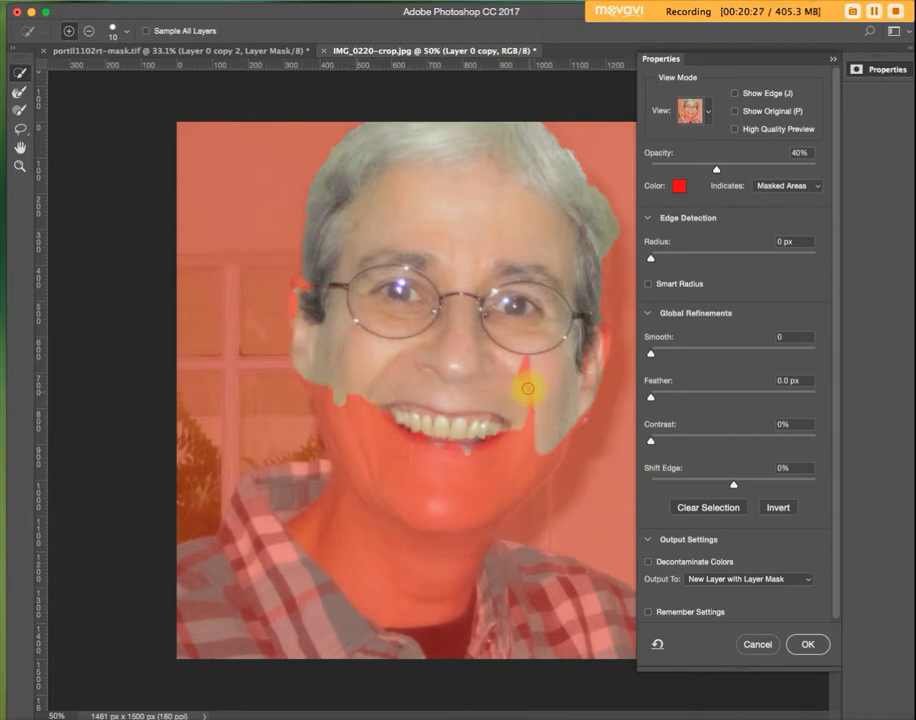
pyautogui.click(509, 461)
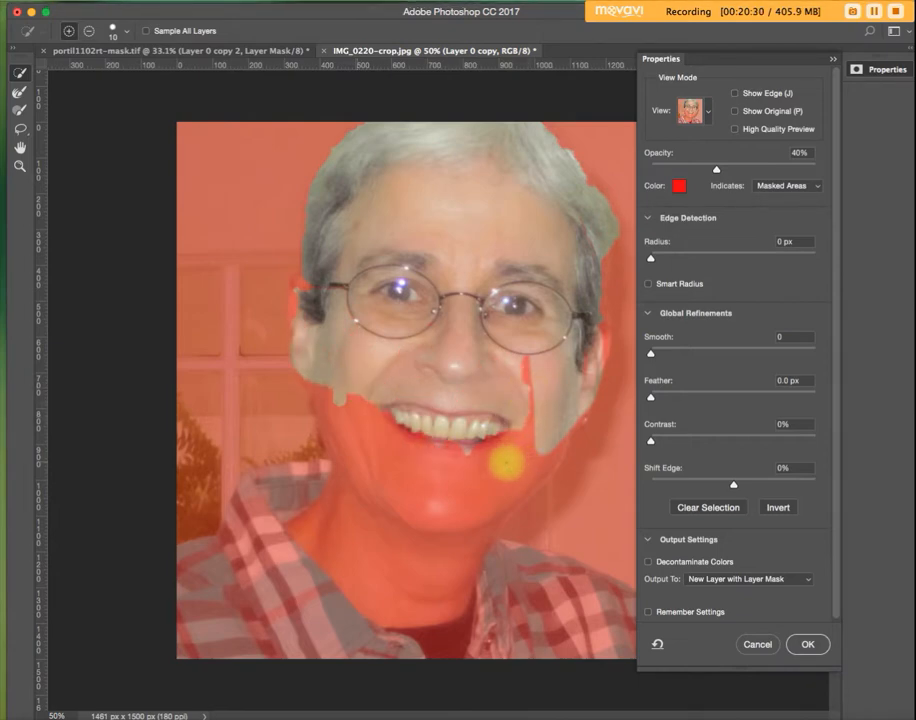
pyautogui.click(428, 490)
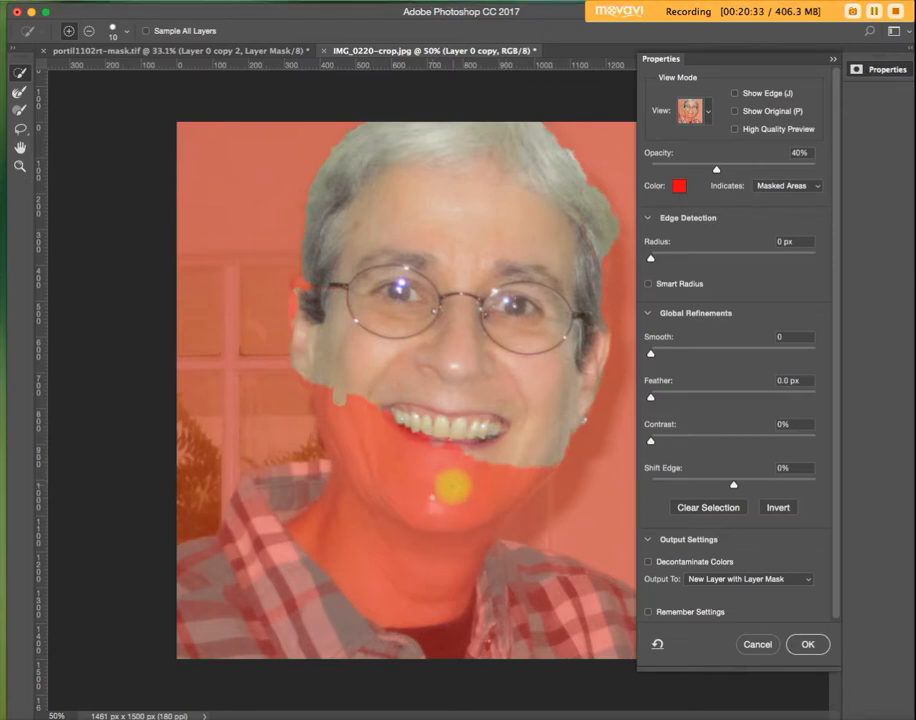
pyautogui.click(384, 454)
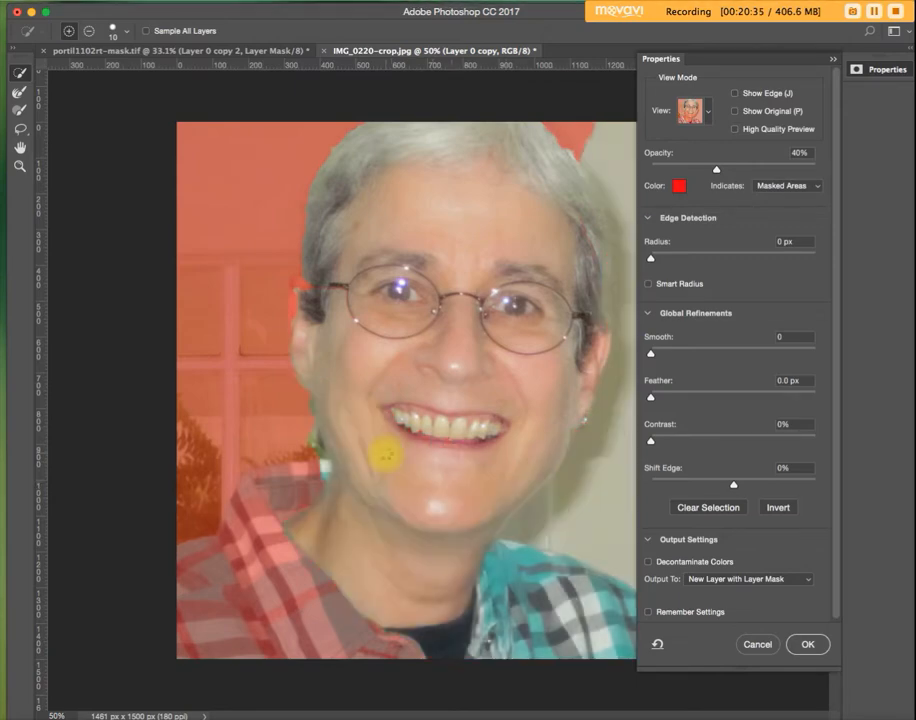
pyautogui.keyDown('alt'); pyautogui.click(384, 452); pyautogui.keyUp('alt')
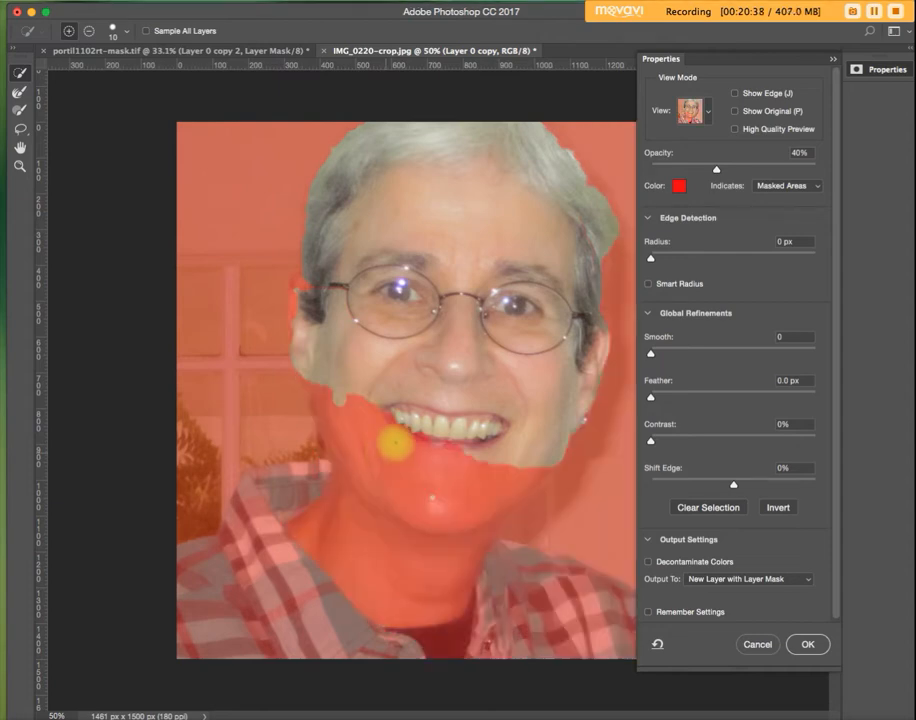
# - Open Select and Mask on the Background copy 2 layer mask and refine the upper-right hair edge with the 14 px Refine Edge Brush
pyautogui.press('Return')
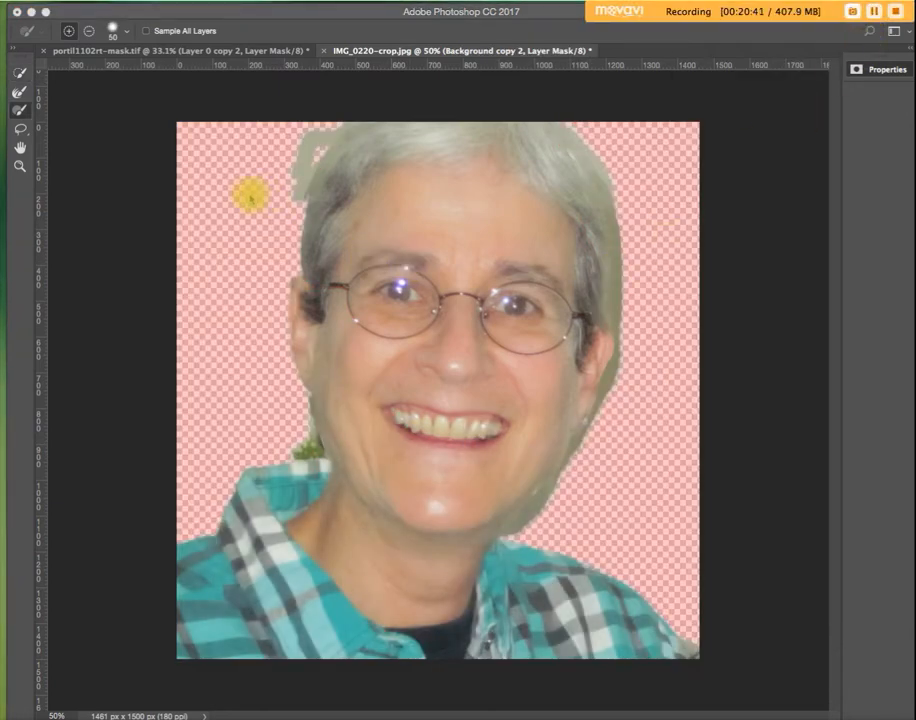
pyautogui.press('super+alt+r')
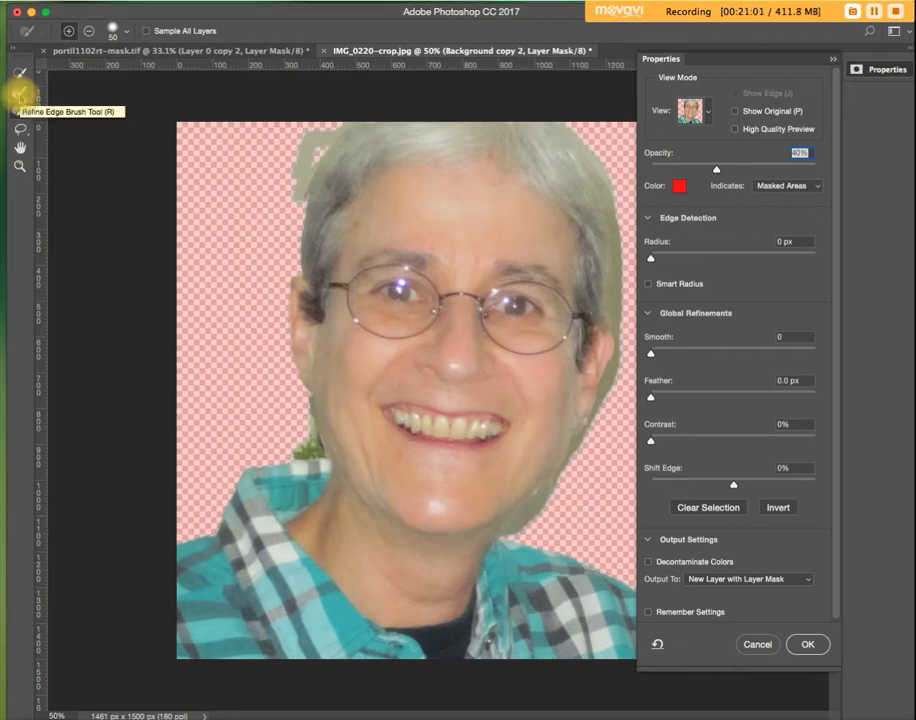
pyautogui.click(19, 95)
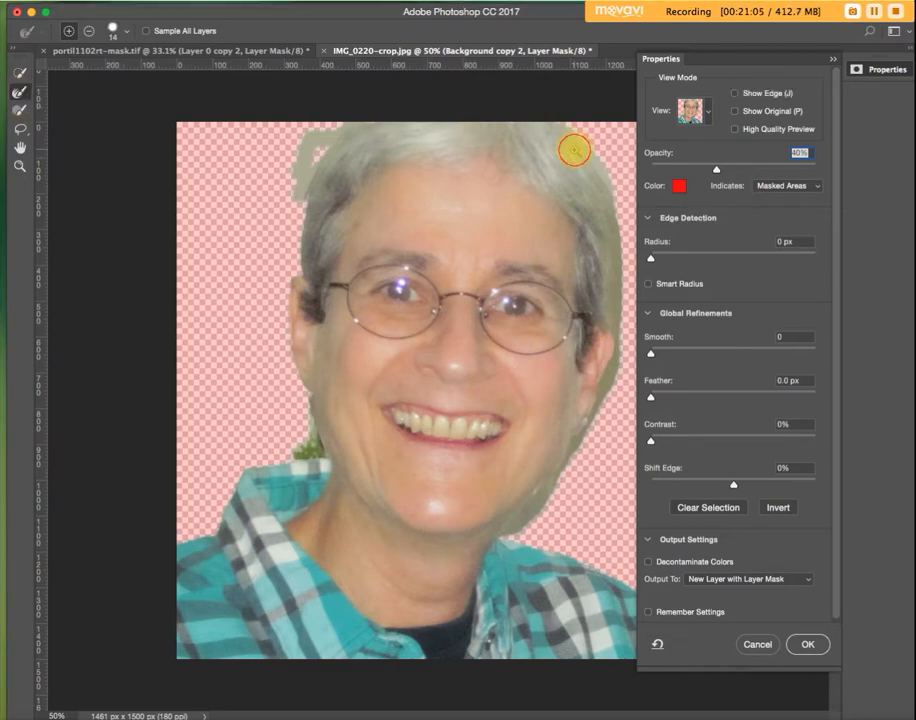
pyautogui.scroll(1, 580, 165)
pyautogui.scroll(1, 310, 185)
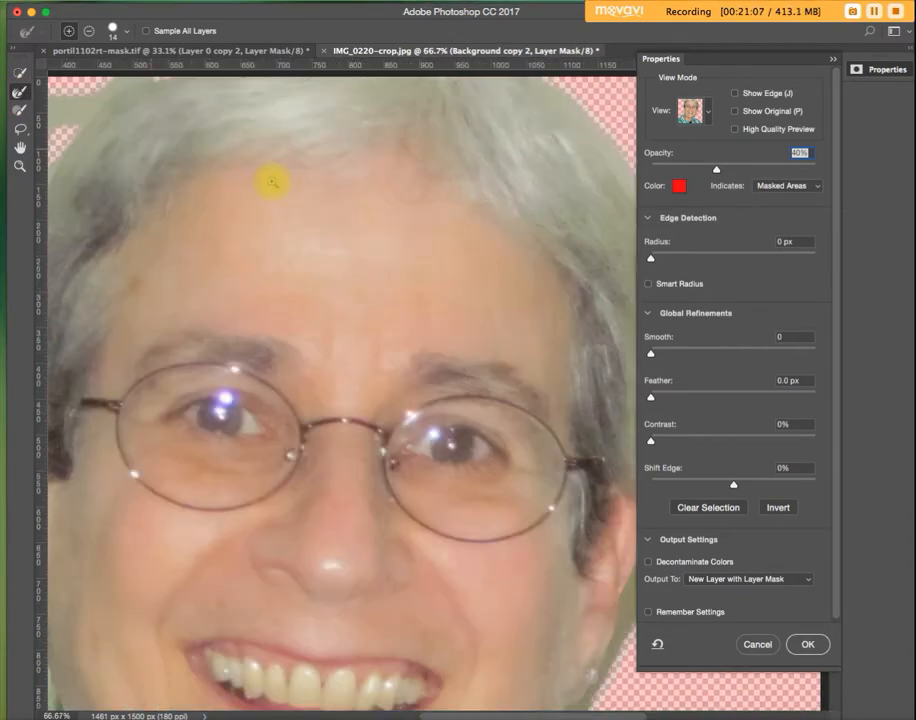
pyautogui.scroll(-1, 317, 251)
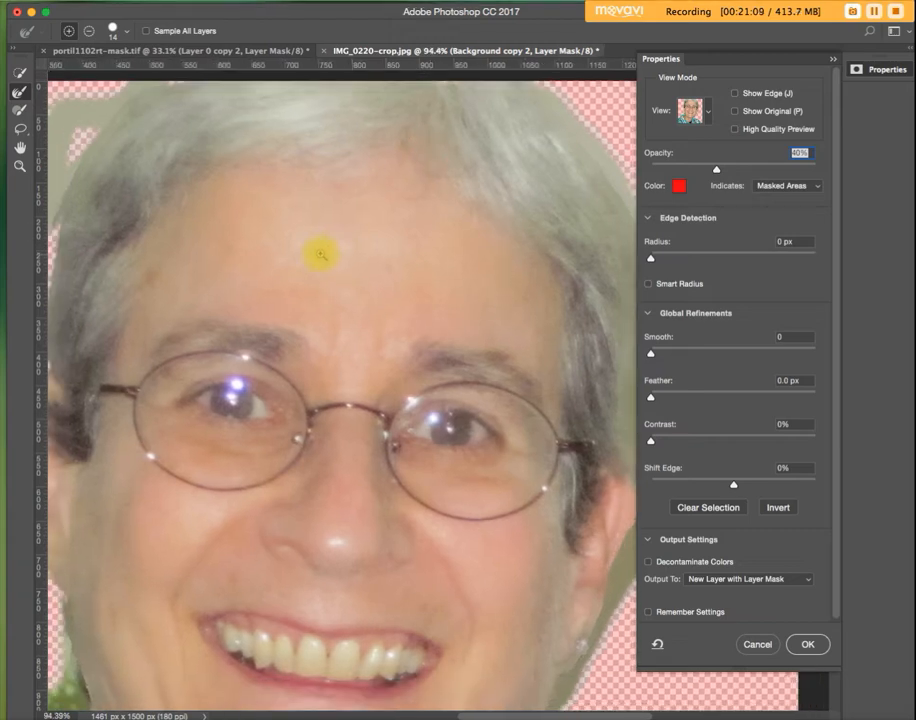
pyautogui.moveTo(498, 174); pyautogui.dragTo(327, 225)
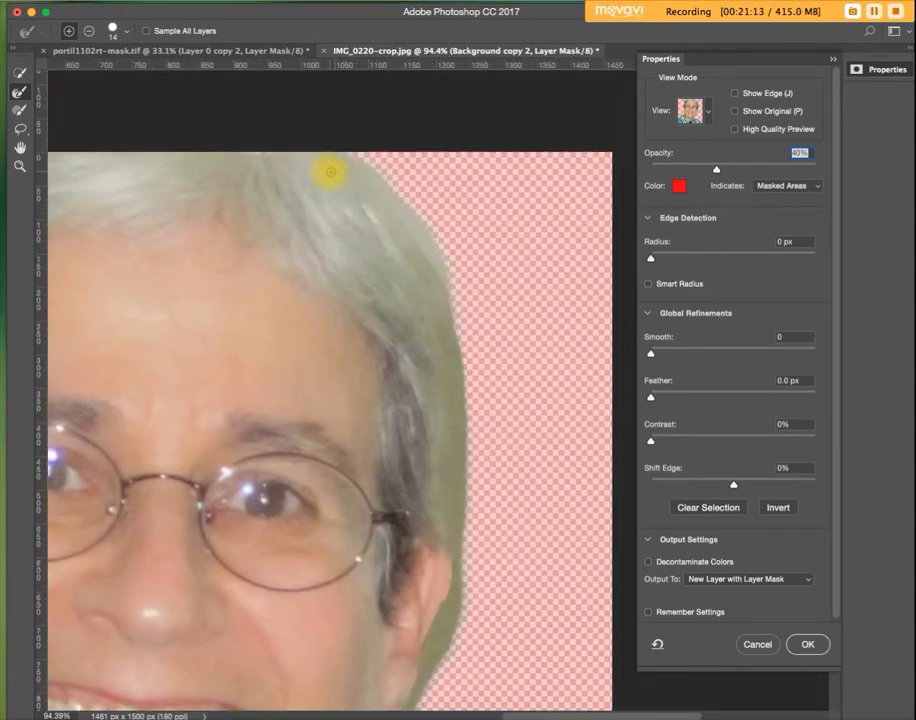
pyautogui.click(426, 262)
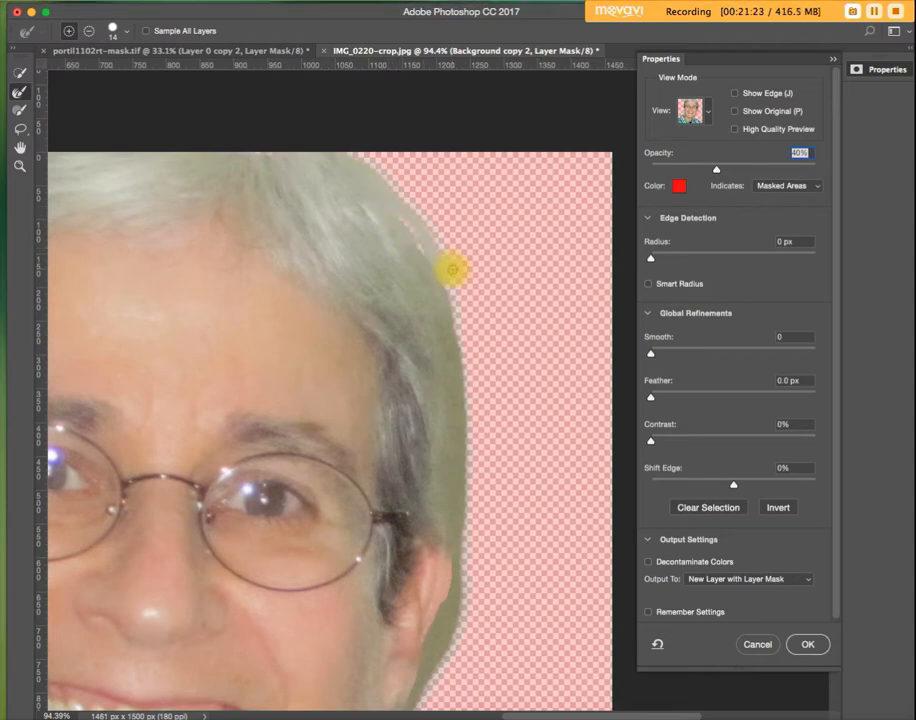
pyautogui.moveTo(354, 167); pyautogui.dragTo(388, 207)
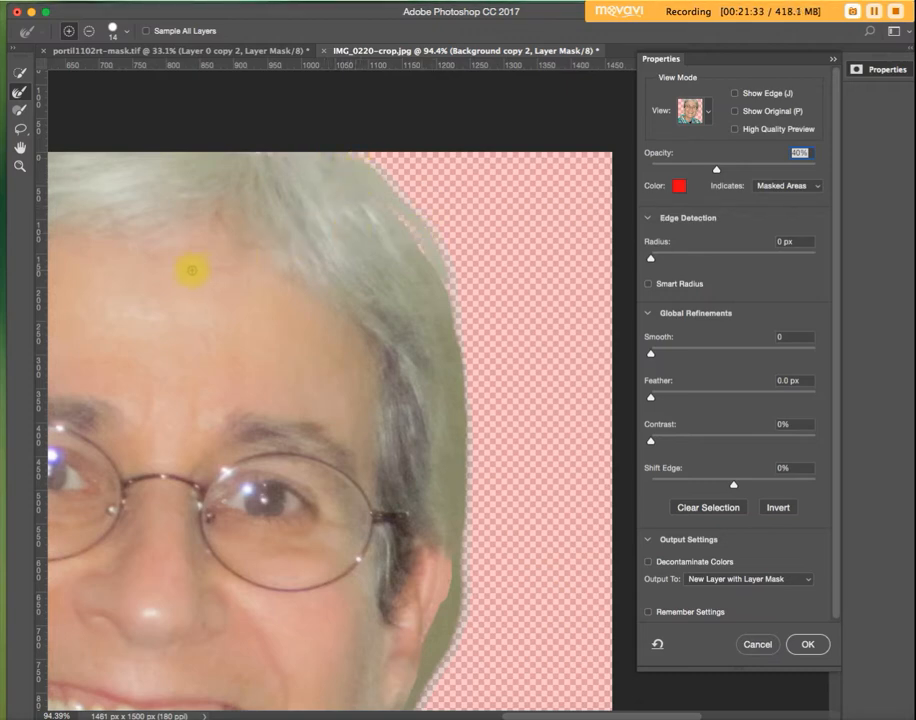
# - Remove the leftover background patch beside the upper-left hair using the 50 px Brush tool in subtract mode
pyautogui.hscroll(-10, 536, 272)
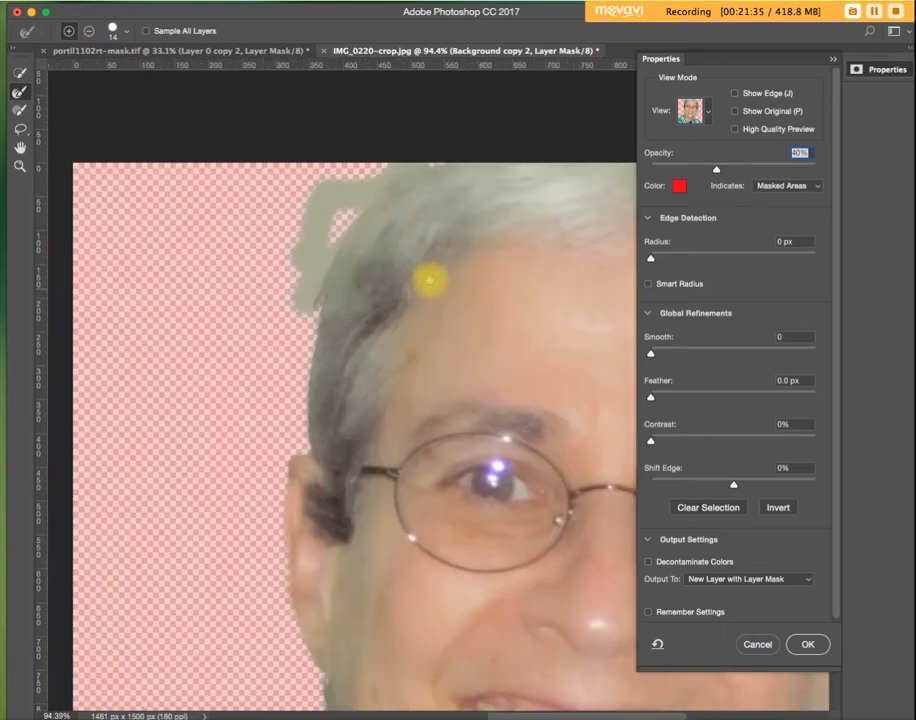
pyautogui.hscroll(-2, 429, 281)
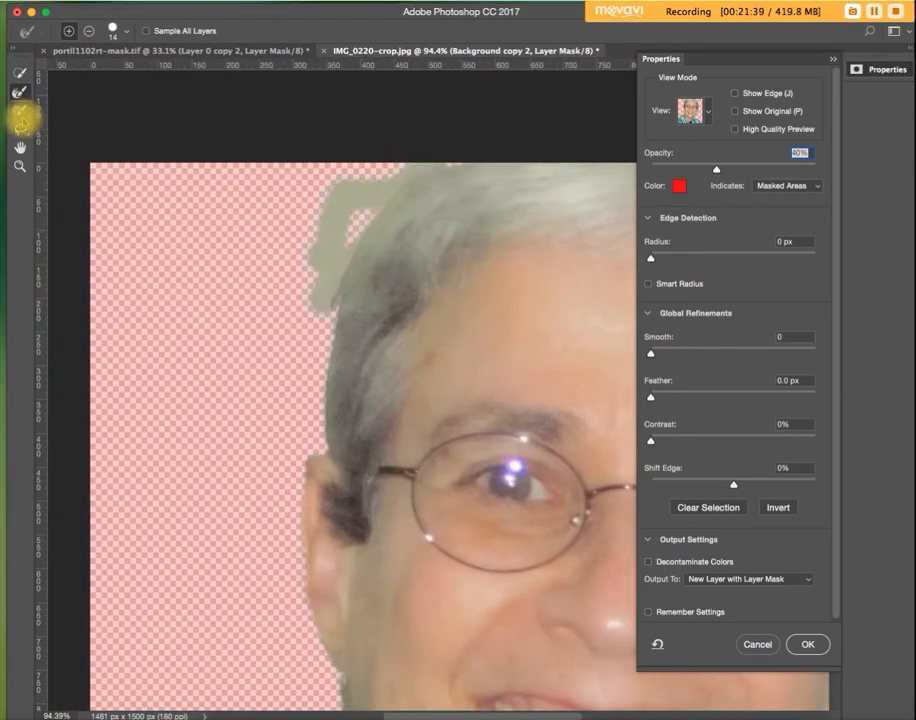
pyautogui.click(20, 110)
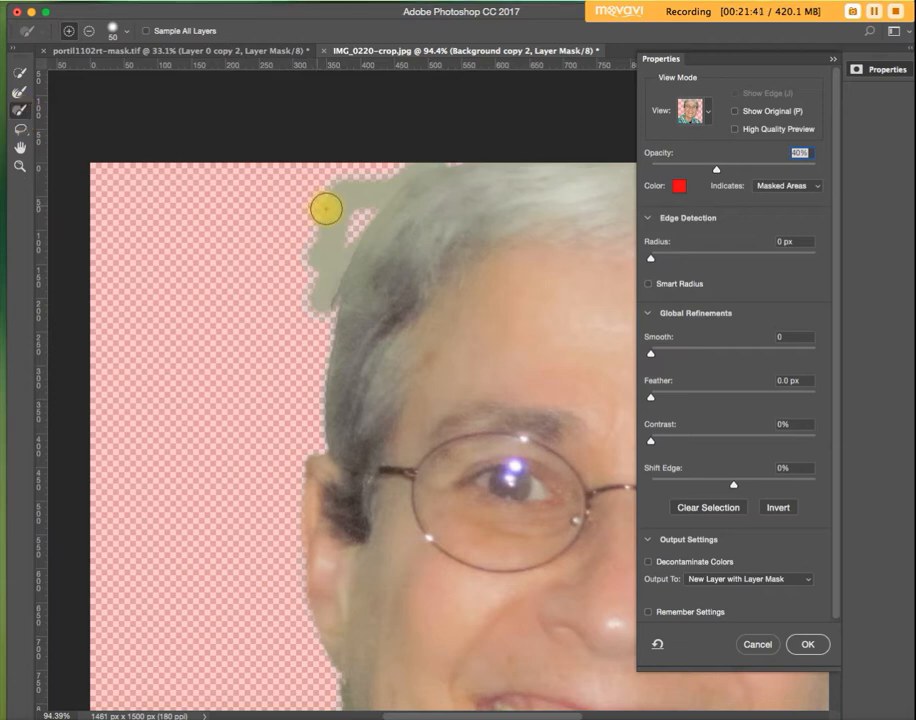
pyautogui.moveTo(325, 215)
pyautogui.mouseDown()
pyautogui.moveTo(364, 179)
pyautogui.moveTo(367, 192)
pyautogui.moveTo(349, 195)
pyautogui.moveTo(348, 183)
pyautogui.moveTo(305, 250)
pyautogui.moveTo(342, 183)
pyautogui.moveTo(382, 163)
pyautogui.moveTo(342, 176)
pyautogui.moveTo(305, 229)
pyautogui.moveTo(338, 165)
pyautogui.moveTo(418, 162)
pyautogui.moveTo(405, 158)
pyautogui.moveTo(355, 188)
pyautogui.moveTo(306, 284)
pyautogui.mouseUp()
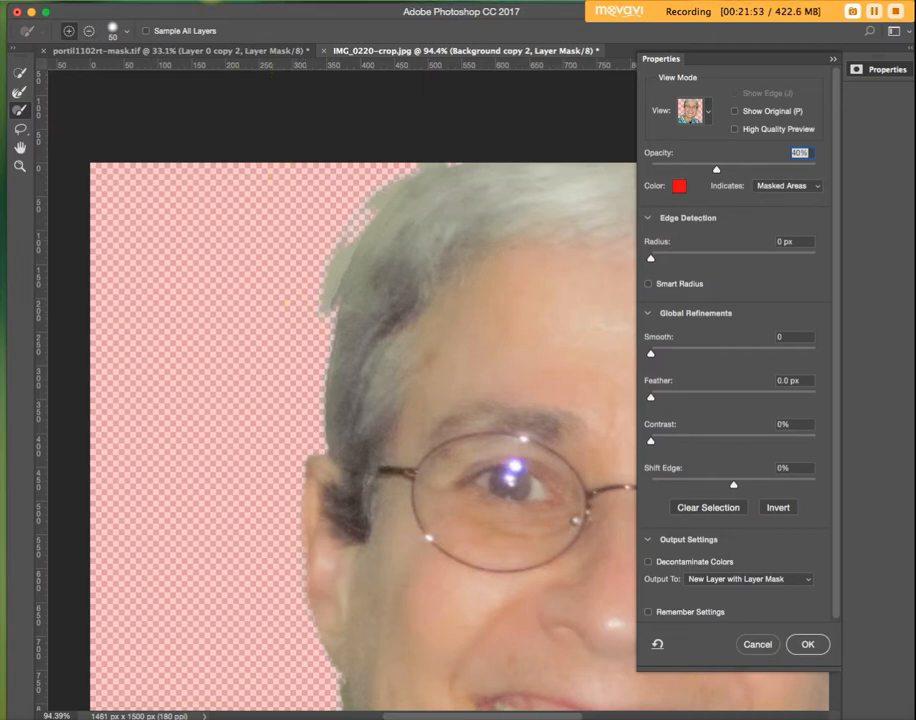
pyautogui.click(260, 130)
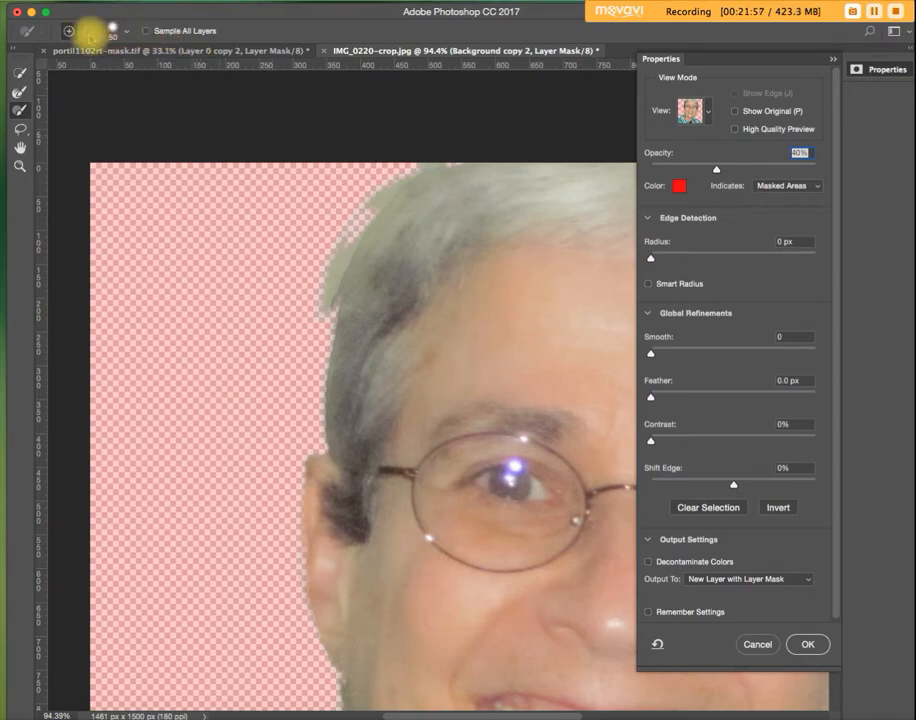
pyautogui.click(89, 31)
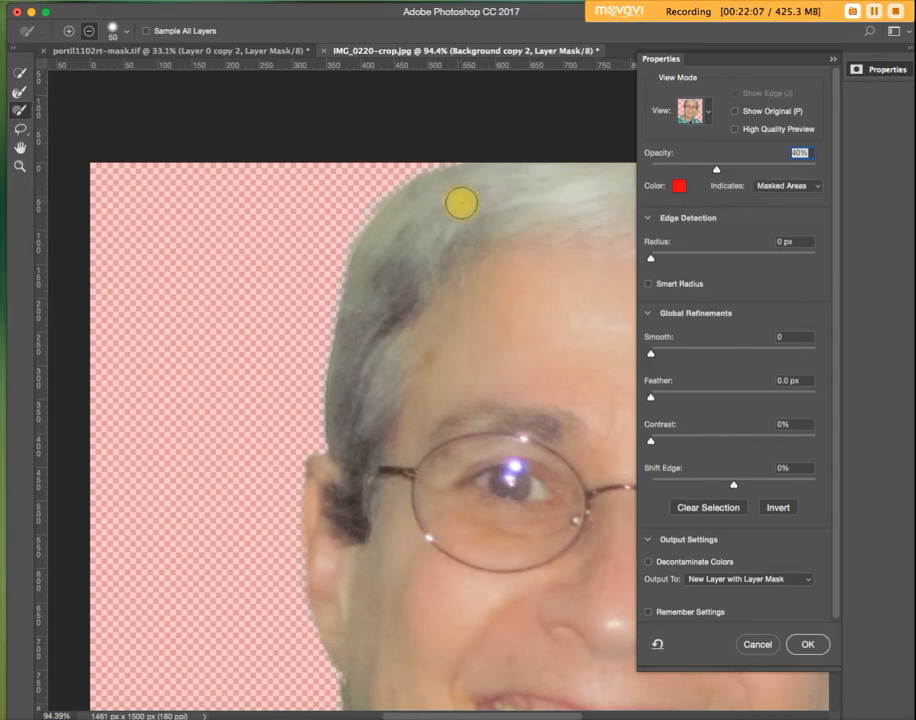
# - Refine the left hair edge from the crown down to the ear with the 14 px Refine Edge Brush
pyautogui.scroll(1, 395, 229)
pyautogui.scroll(1, 395, 229)
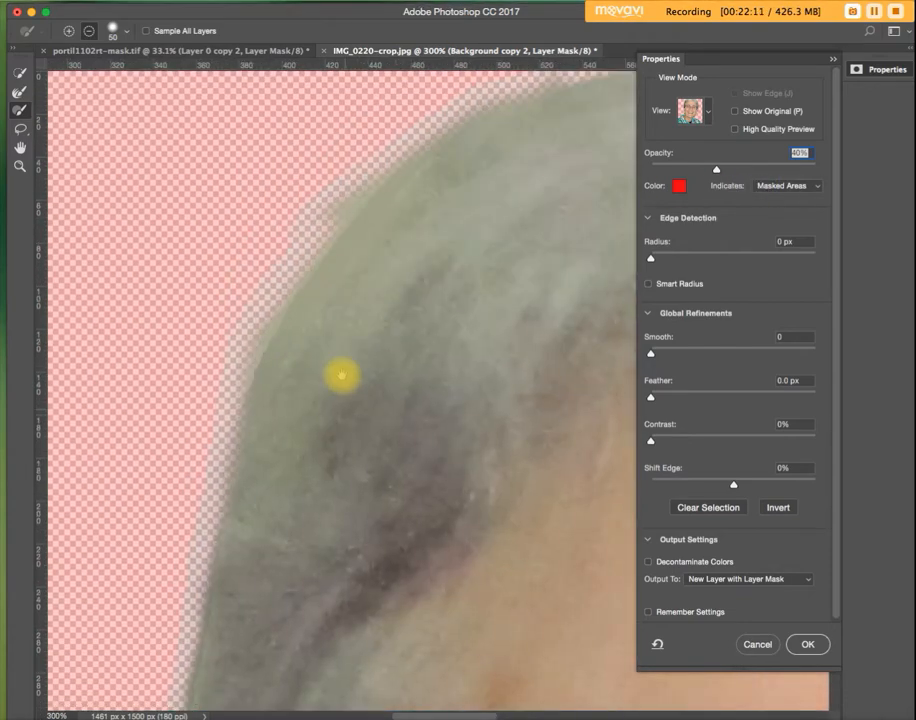
pyautogui.scroll(1, 341, 375)
pyautogui.hscroll(3, 290, 374)
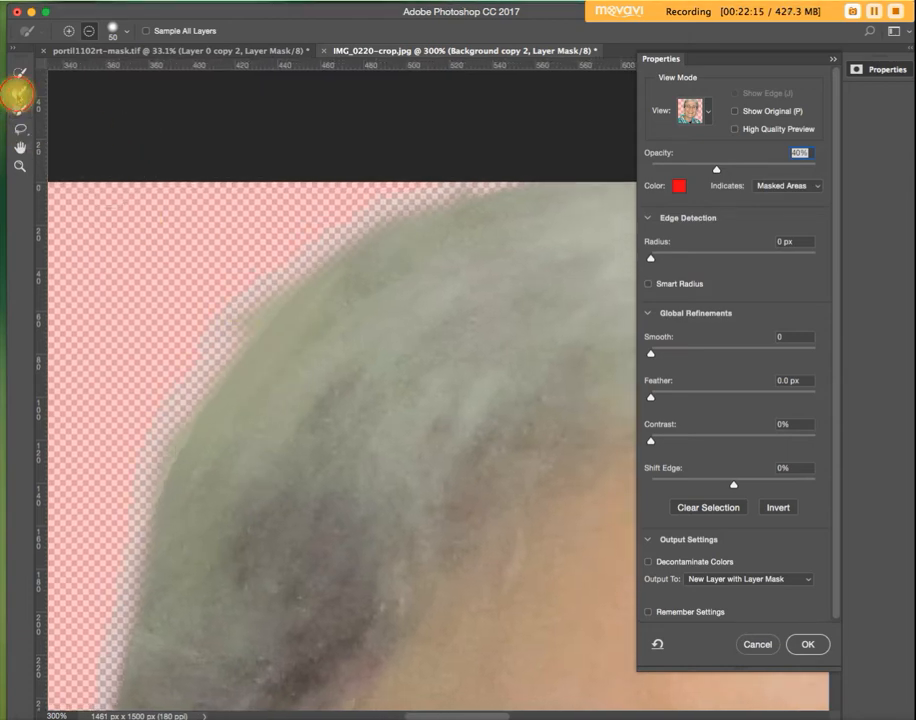
pyautogui.click(17, 93)
pyautogui.moveTo(331, 263); pyautogui.dragTo(494, 200)
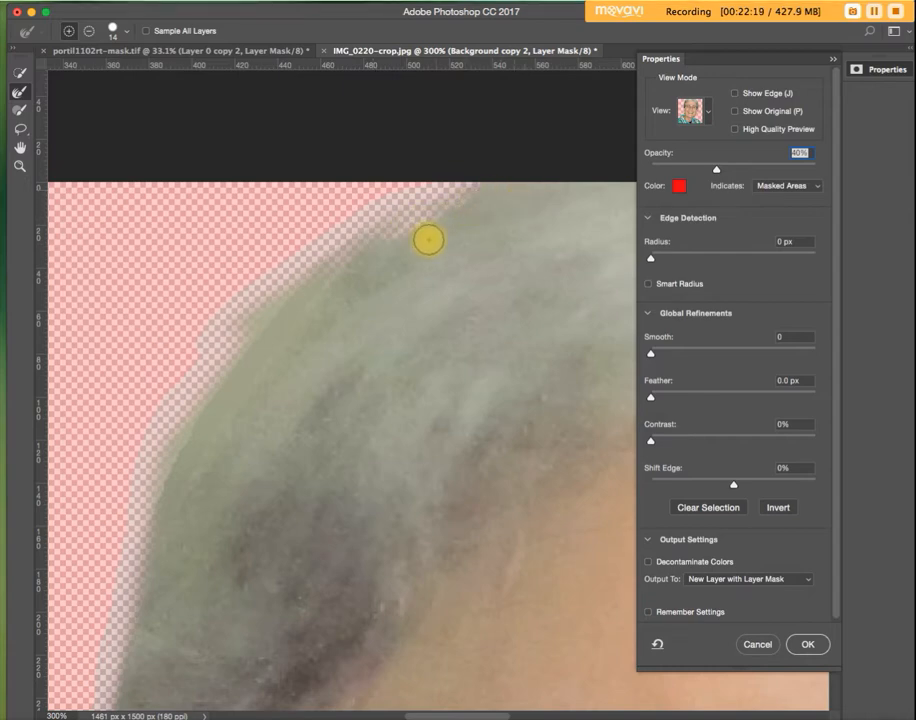
pyautogui.moveTo(290, 304)
pyautogui.mouseDown()
pyautogui.moveTo(247, 347)
pyautogui.moveTo(175, 466)
pyautogui.moveTo(149, 528)
pyautogui.moveTo(146, 608)
pyautogui.moveTo(153, 528)
pyautogui.mouseUp()
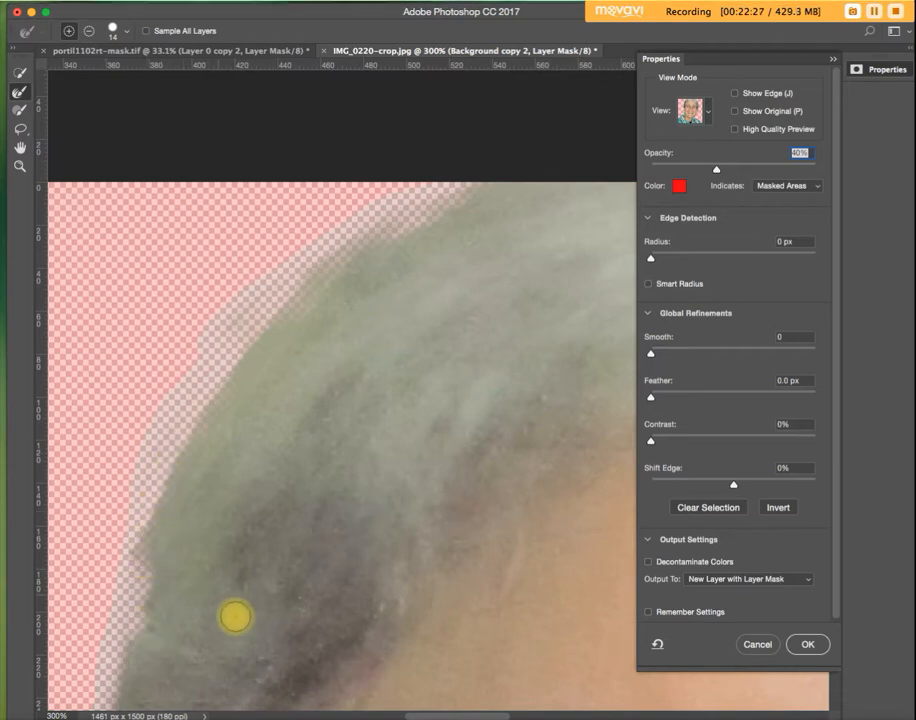
pyautogui.moveTo(318, 429); pyautogui.dragTo(315, 423)
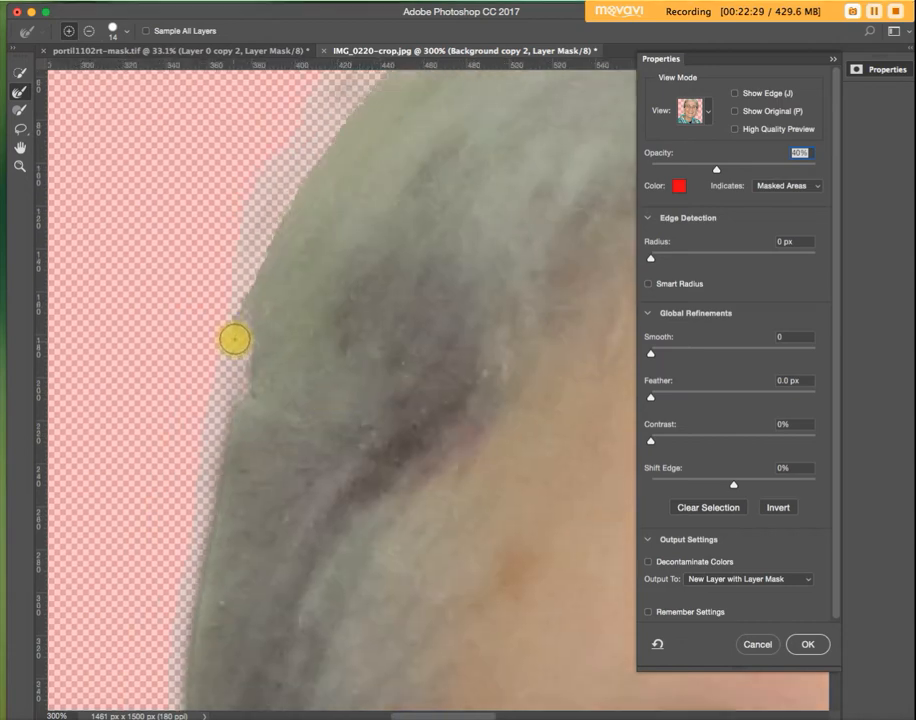
pyautogui.moveTo(237, 316)
pyautogui.mouseDown()
pyautogui.moveTo(209, 558)
pyautogui.moveTo(241, 546)
pyautogui.moveTo(292, 556)
pyautogui.moveTo(311, 374)
pyautogui.mouseUp()
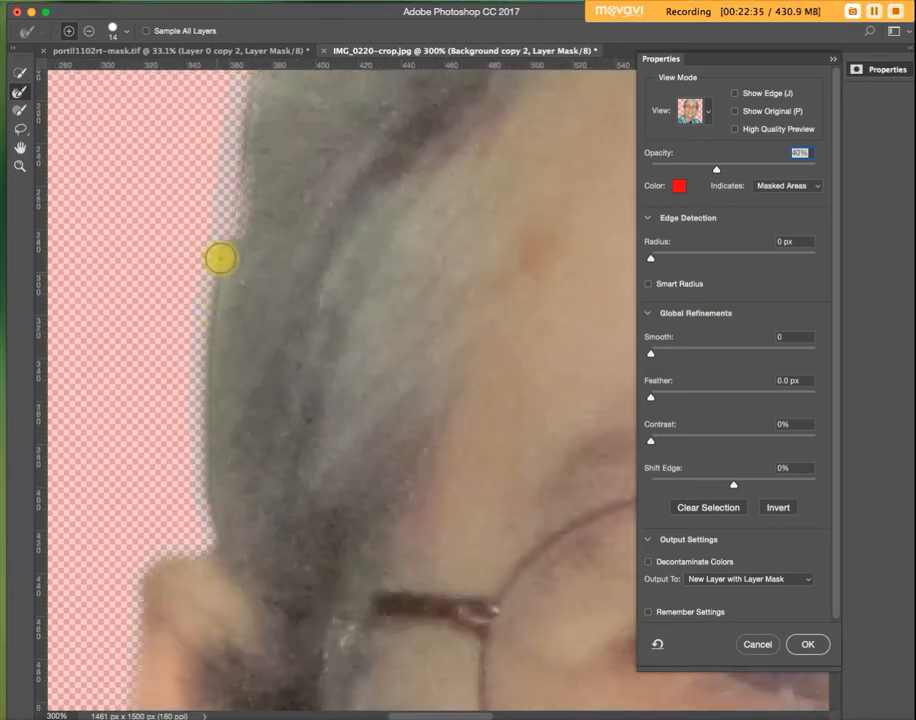
pyautogui.moveTo(225, 234)
pyautogui.mouseDown()
pyautogui.moveTo(206, 395)
pyautogui.moveTo(217, 549)
pyautogui.mouseUp()
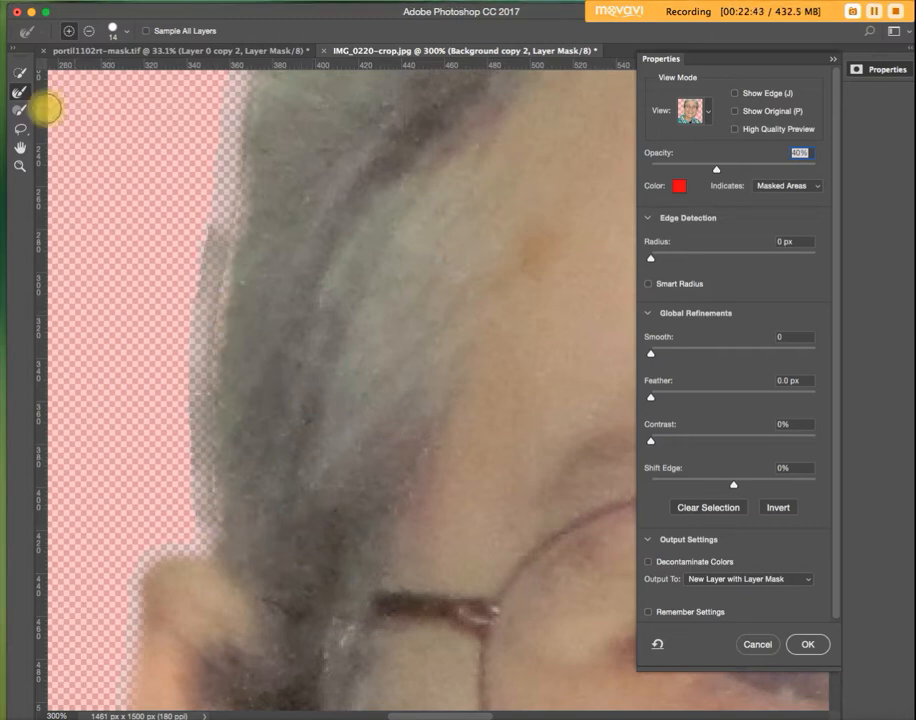
# - Remove the leftover background fringe along the left hair edge above the ear using the 30 px Brush in subtract mode
pyautogui.click(22, 111)
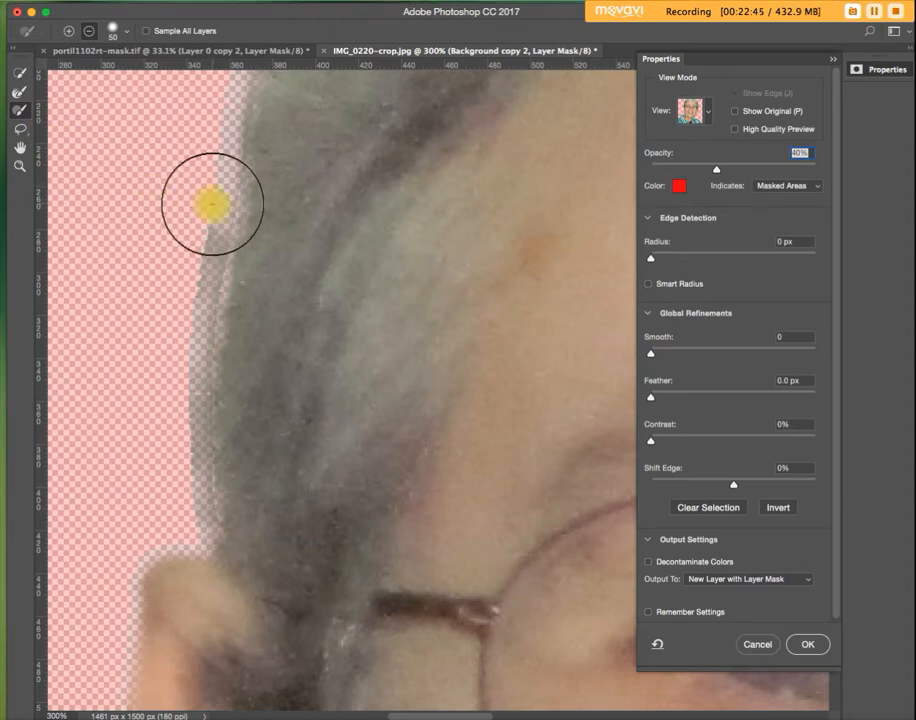
pyautogui.click(92, 31)
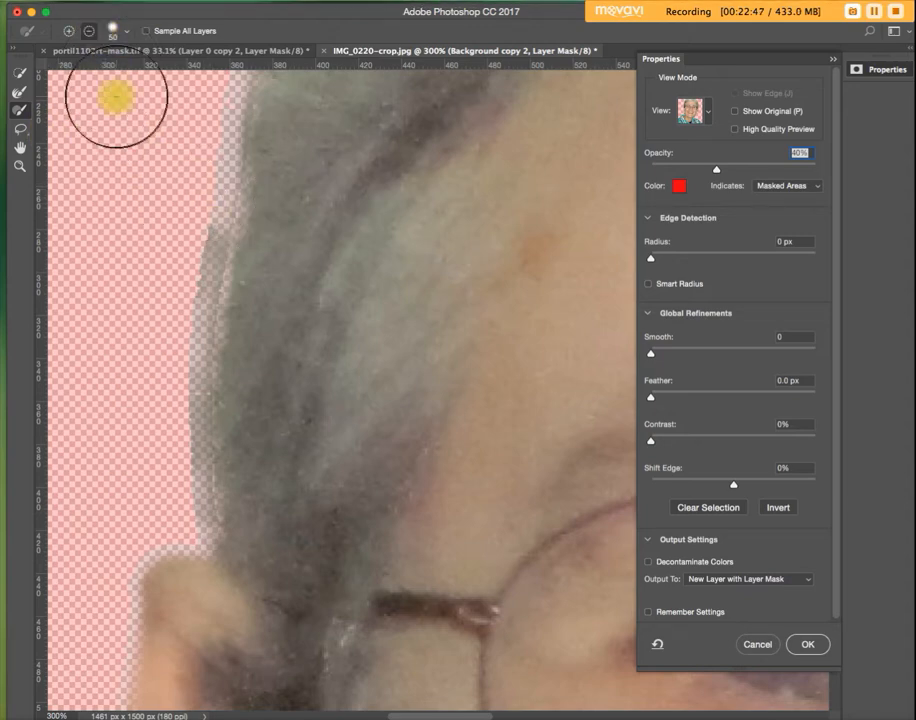
pyautogui.press('[')
pyautogui.press('[')
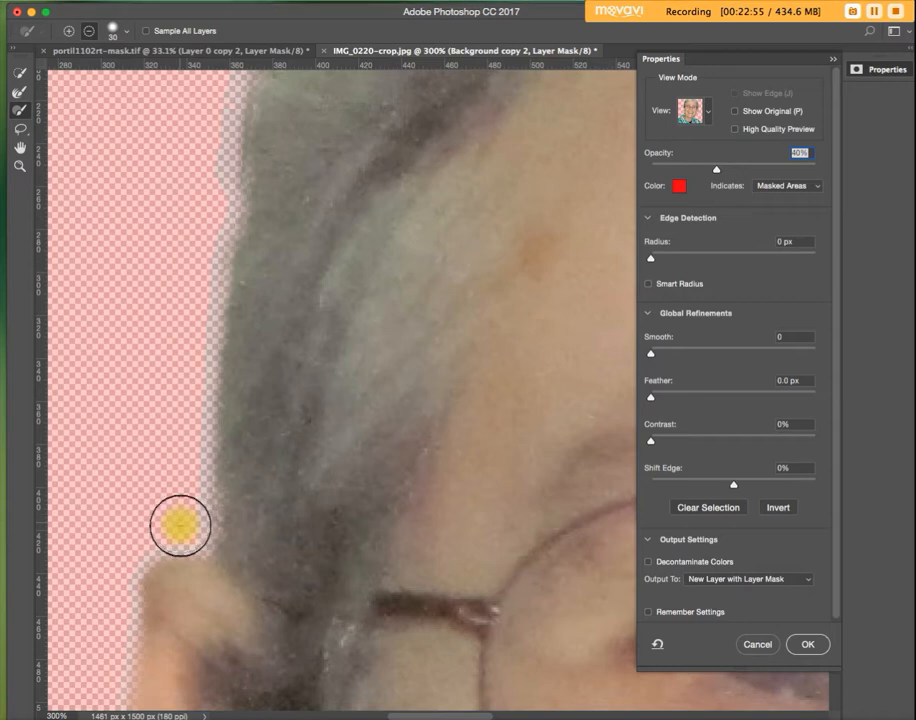
# - Set the 30 px subtract brush's hardness to 50% for the jaw edge above the left shirt collar
pyautogui.scroll(-3, 276, 164)
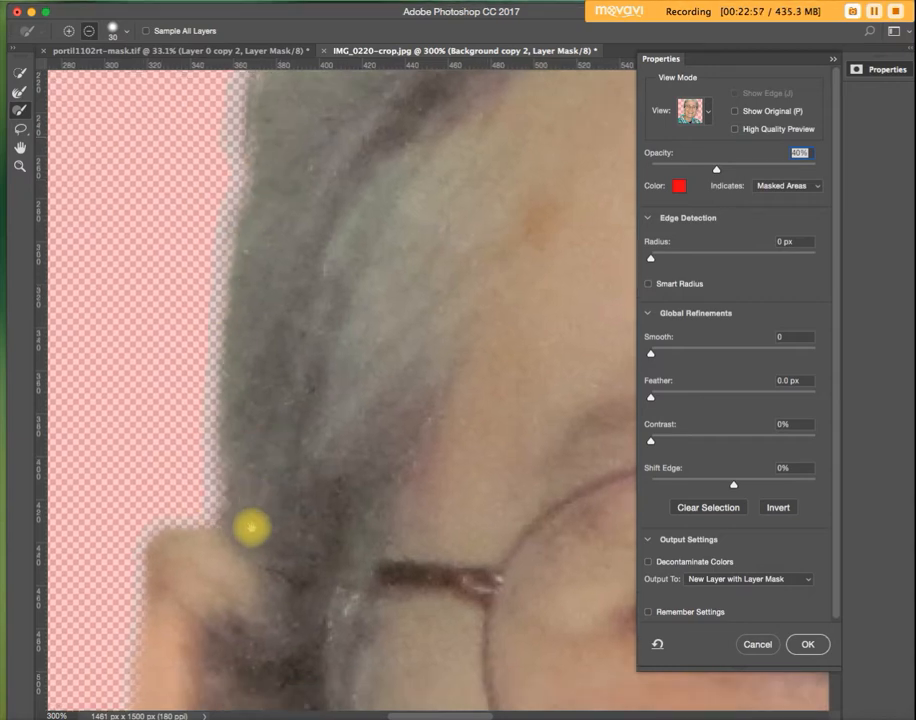
pyautogui.scroll(-5, 462, 213)
pyautogui.hscroll(-4, 417, 450)
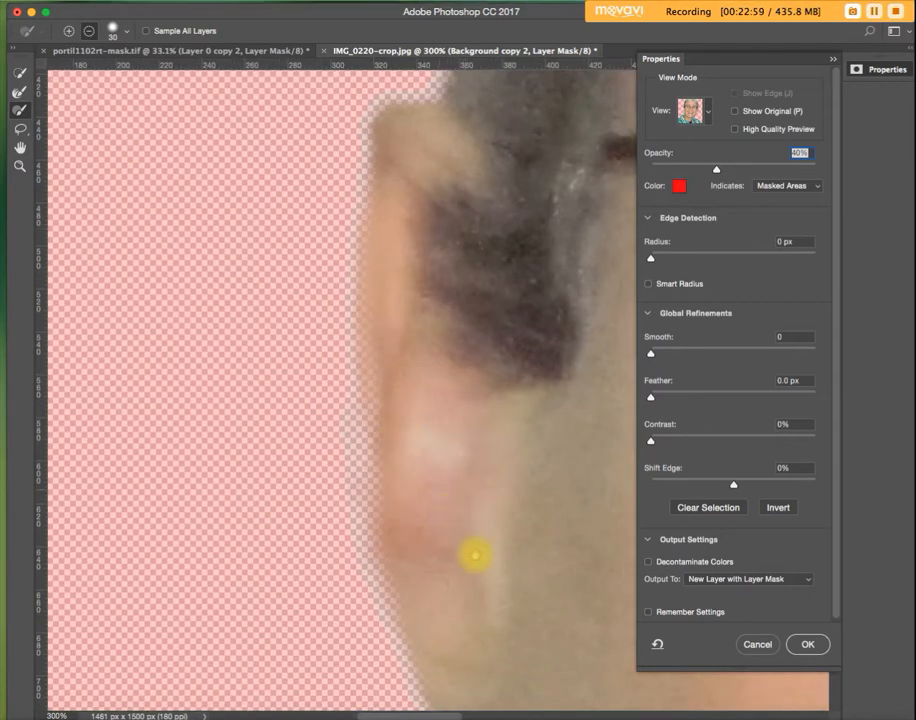
pyautogui.scroll(-6, 394, 185)
pyautogui.hscroll(2, 394, 185)
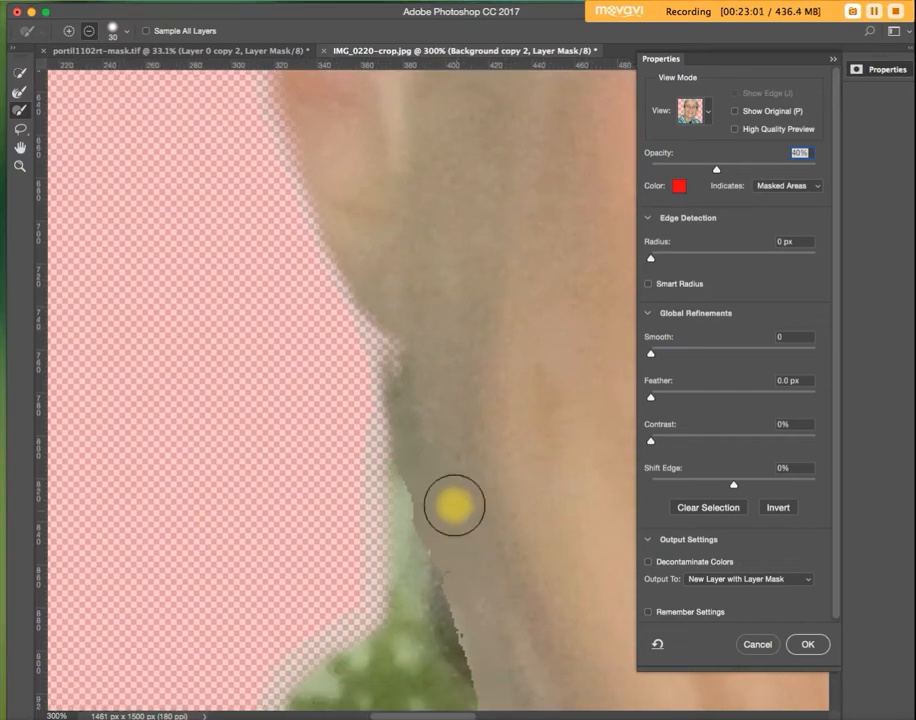
pyautogui.hscroll(1, 409, 362)
pyautogui.scroll(-4, 409, 362)
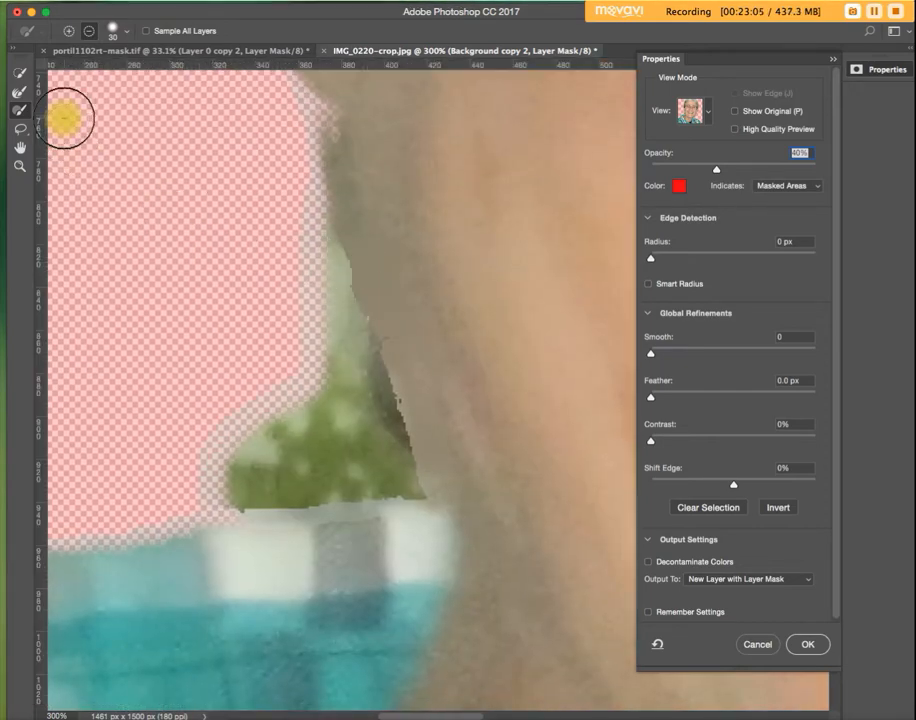
pyautogui.click(121, 30)
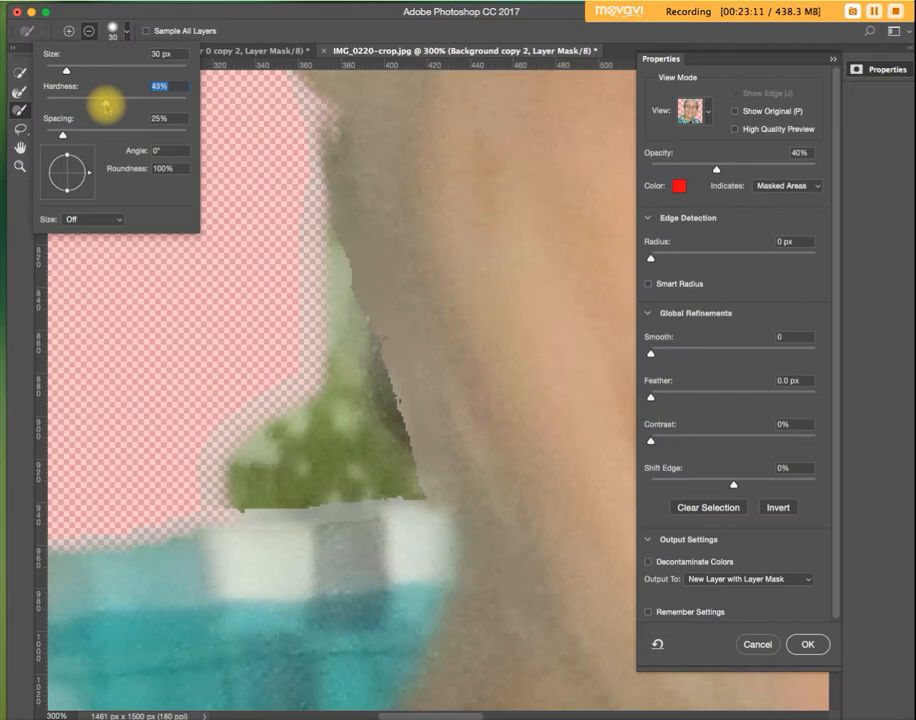
pyautogui.moveTo(109, 100); pyautogui.dragTo(112, 100)
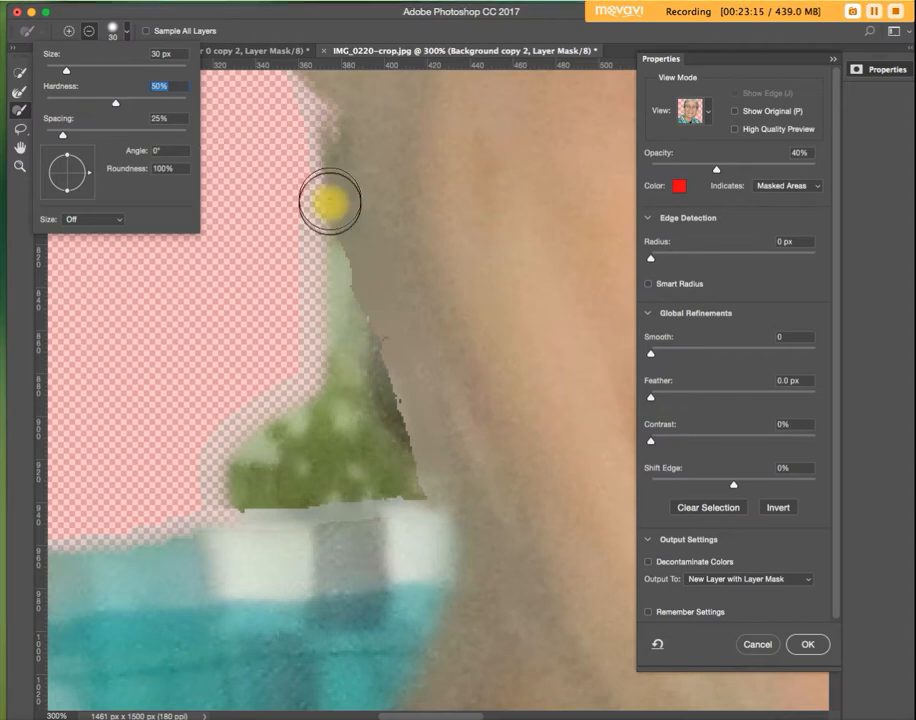
# - Try to subtract the rough spot on the left jaw edge above the collar
pyautogui.moveTo(320, 98)
pyautogui.mouseDown()
pyautogui.moveTo(331, 143)
pyautogui.moveTo(321, 168)
pyautogui.mouseUp()
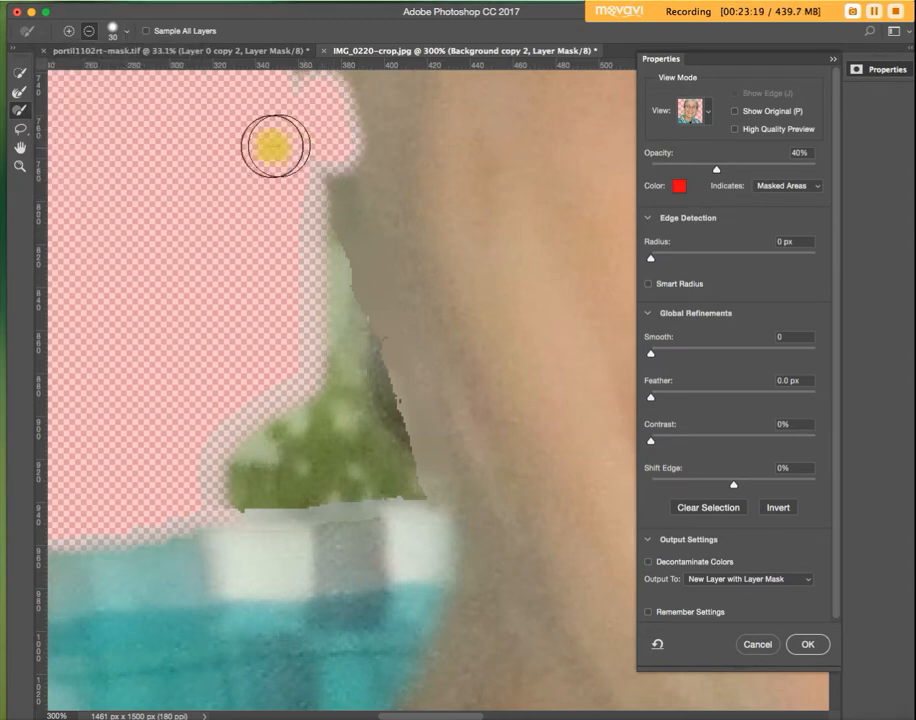
pyautogui.scroll(2, 241, 262)
pyautogui.scroll(5, 241, 262)
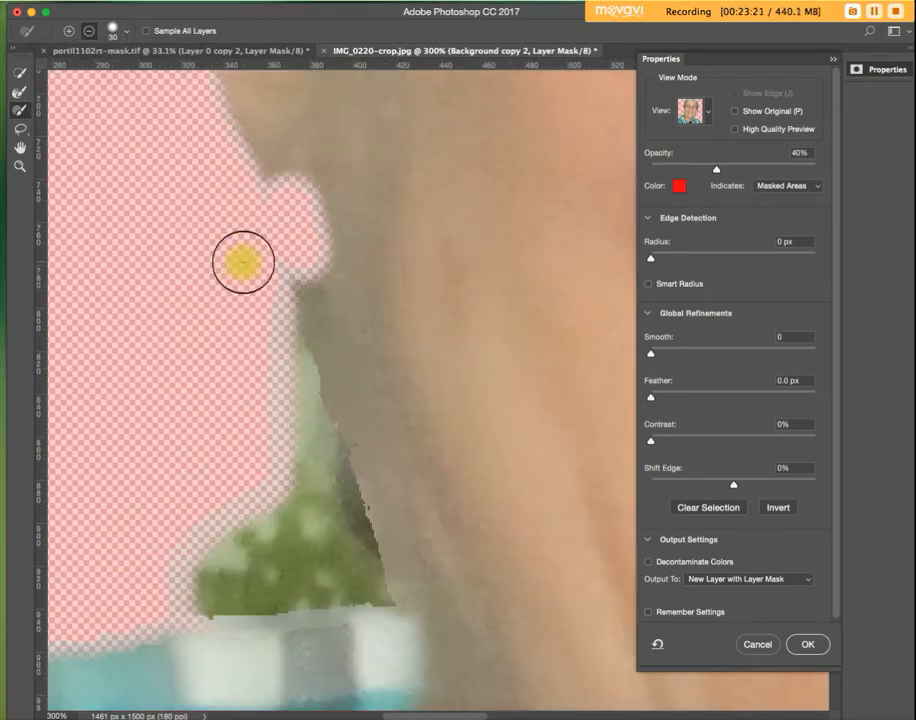
# - Restore the left jaw edge with the Brush in add mode and subtract the green background patch between neck and collar
pyautogui.click(69, 31)
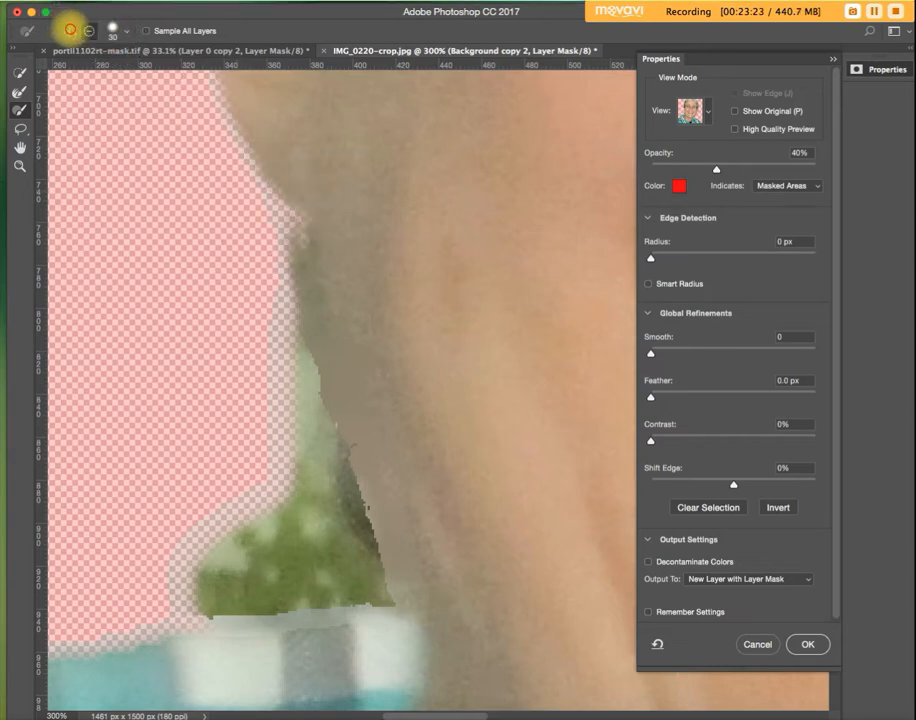
pyautogui.moveTo(292, 193)
pyautogui.mouseDown()
pyautogui.moveTo(362, 447)
pyautogui.moveTo(407, 562)
pyautogui.moveTo(380, 515)
pyautogui.moveTo(310, 505)
pyautogui.moveTo(205, 568)
pyautogui.moveTo(270, 565)
pyautogui.mouseUp()
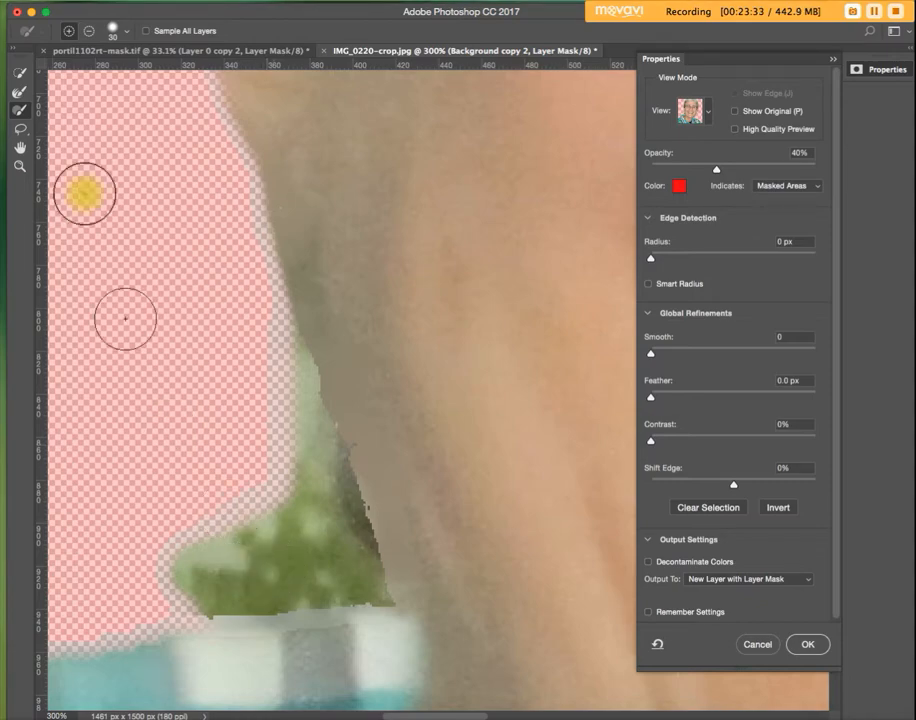
pyautogui.click(90, 30)
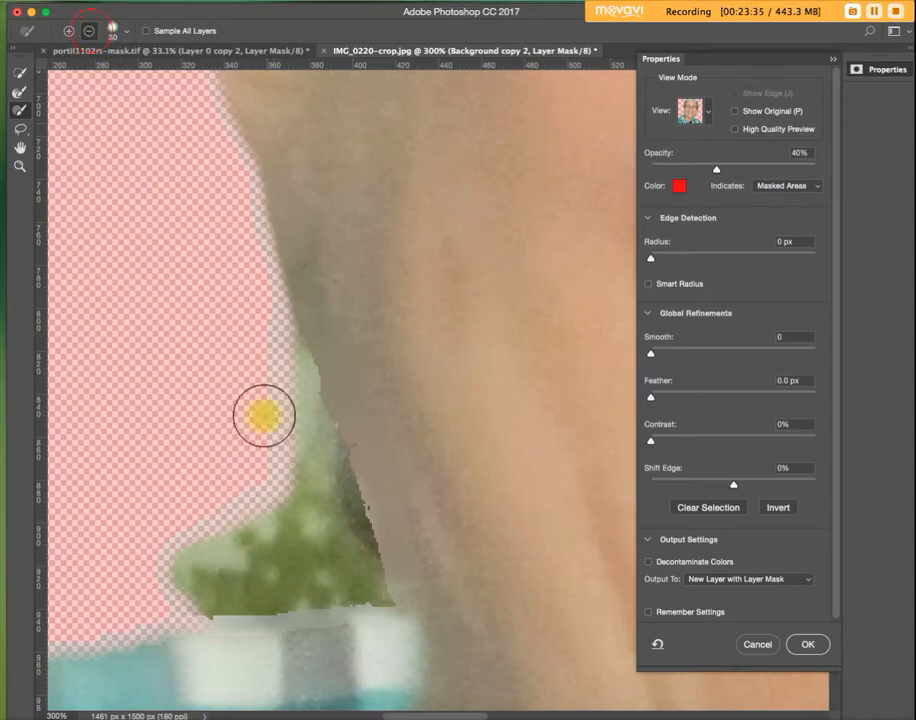
pyautogui.moveTo(264, 413)
pyautogui.mouseDown()
pyautogui.moveTo(240, 625)
pyautogui.moveTo(175, 607)
pyautogui.moveTo(171, 586)
pyautogui.moveTo(223, 570)
pyautogui.moveTo(288, 567)
pyautogui.moveTo(189, 597)
pyautogui.moveTo(345, 581)
pyautogui.moveTo(268, 551)
pyautogui.moveTo(168, 542)
pyautogui.moveTo(314, 533)
pyautogui.moveTo(233, 520)
pyautogui.moveTo(276, 490)
pyautogui.moveTo(270, 344)
pyautogui.moveTo(345, 562)
pyautogui.moveTo(294, 562)
pyautogui.moveTo(281, 440)
pyautogui.moveTo(243, 382)
pyautogui.moveTo(260, 493)
pyautogui.mouseUp()
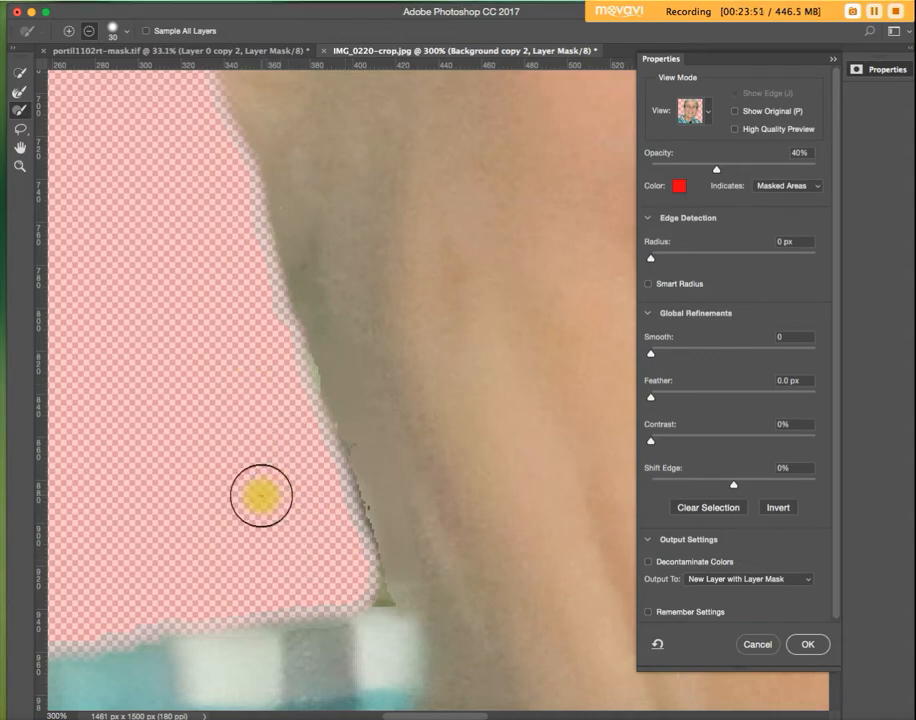
# - Subtract the leftover background under the jaw beside the chin, above the right shirt collar, with the 30 px Brush
pyautogui.press('super+0')
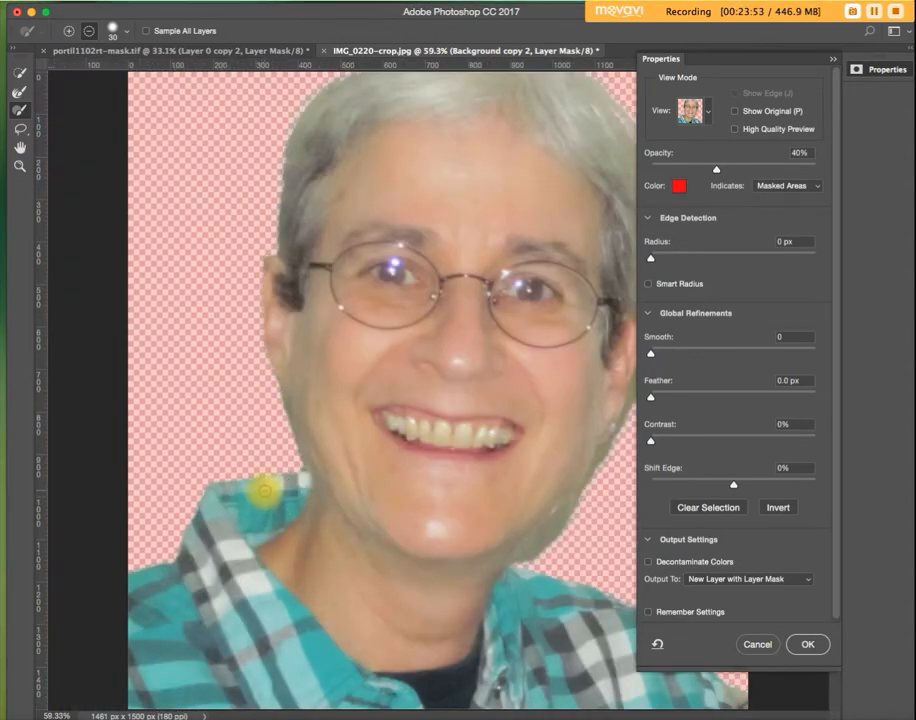
pyautogui.moveTo(263, 490); pyautogui.dragTo(340, 494)
pyautogui.moveTo(480, 508); pyautogui.dragTo(500, 490)
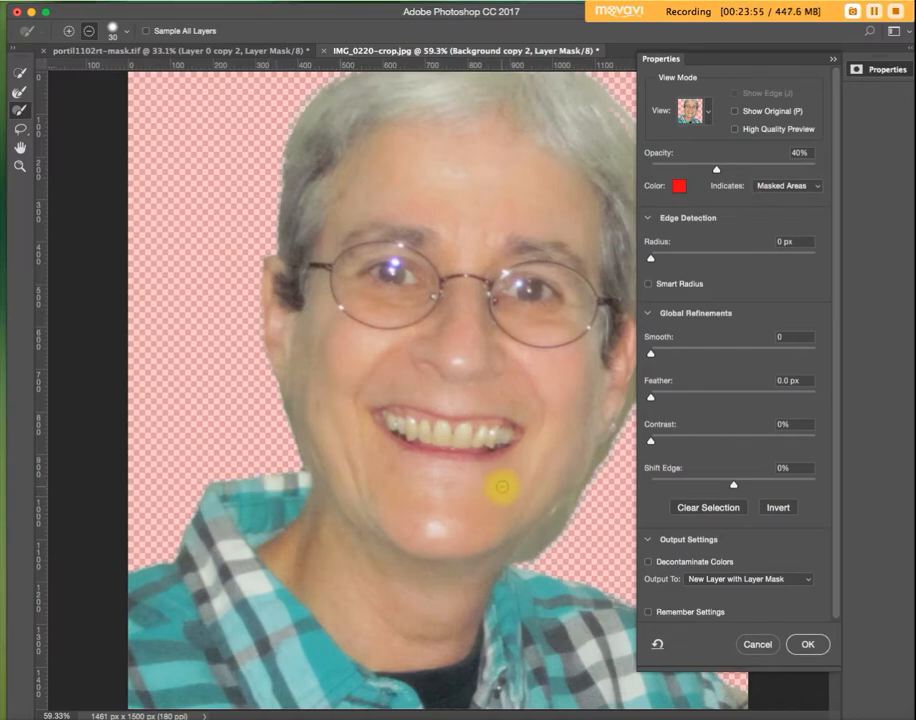
pyautogui.keyDown('super'); pyautogui.click(543, 555); pyautogui.keyUp('super')
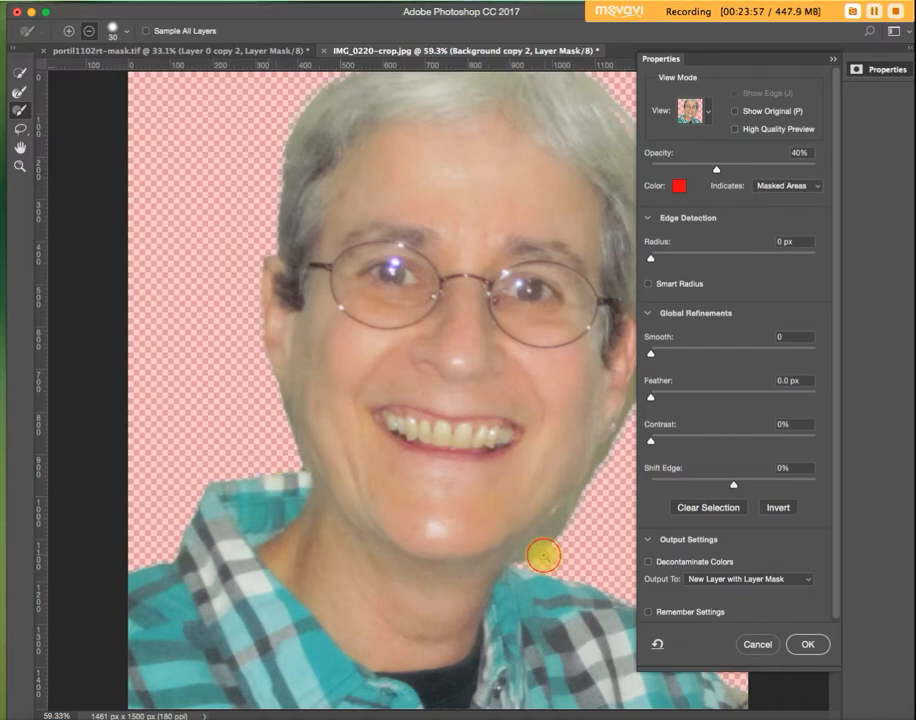
pyautogui.keyDown('super'); pyautogui.click(543, 555); pyautogui.keyUp('super')
pyautogui.keyDown('super'); pyautogui.click(543, 555); pyautogui.keyUp('super')
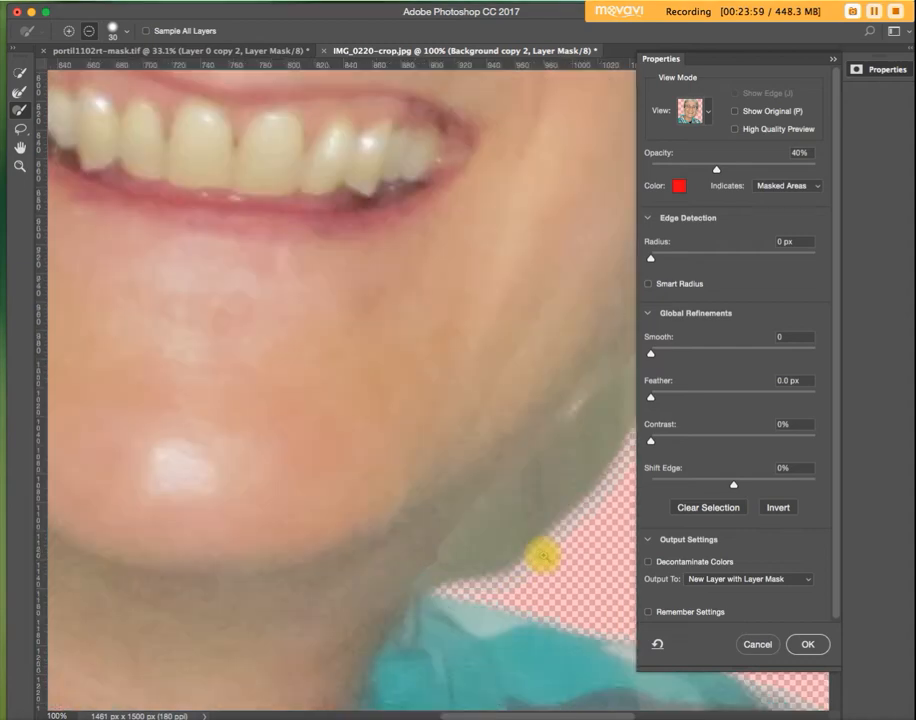
pyautogui.moveTo(536, 552)
pyautogui.mouseDown()
pyautogui.moveTo(479, 564)
pyautogui.moveTo(552, 505)
pyautogui.moveTo(513, 581)
pyautogui.moveTo(532, 565)
pyautogui.moveTo(572, 488)
pyautogui.moveTo(583, 477)
pyautogui.moveTo(590, 485)
pyautogui.moveTo(583, 517)
pyautogui.moveTo(606, 485)
pyautogui.moveTo(557, 536)
pyautogui.moveTo(491, 579)
pyautogui.moveTo(456, 579)
pyautogui.mouseUp()
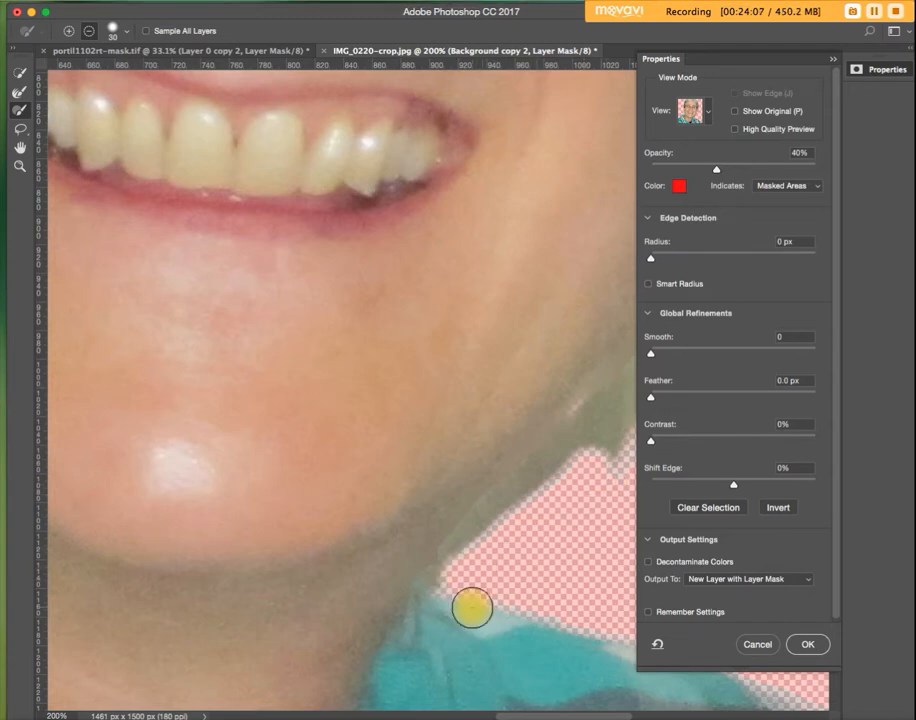
# - Show the mask in Black & White view and touch up the edge beside the left ear with the Brush in add mode
pyautogui.press('super+0')
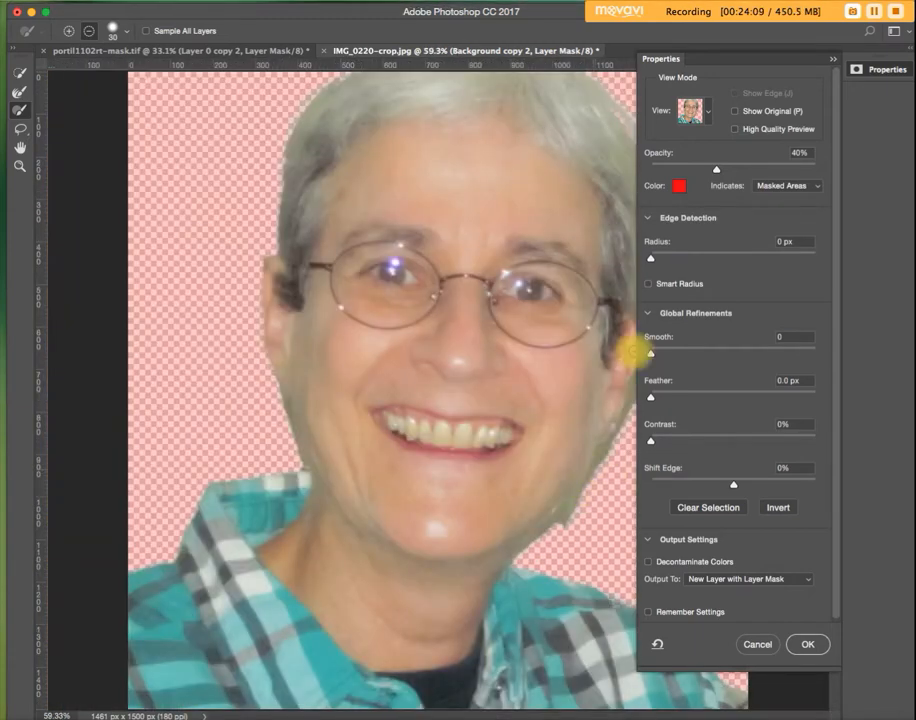
pyautogui.click(708, 112)
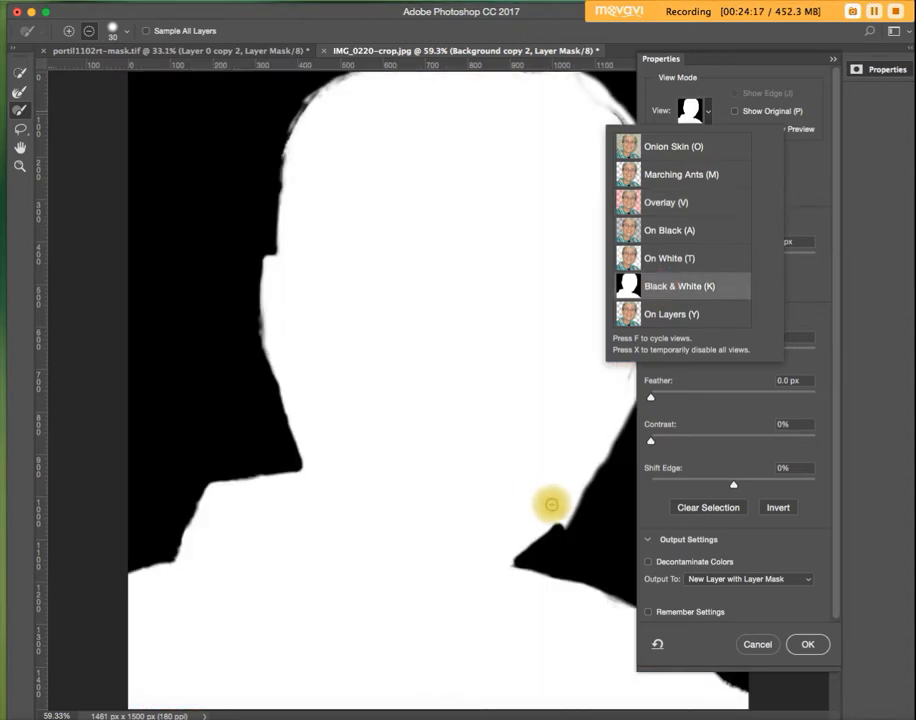
pyautogui.click(68, 31)
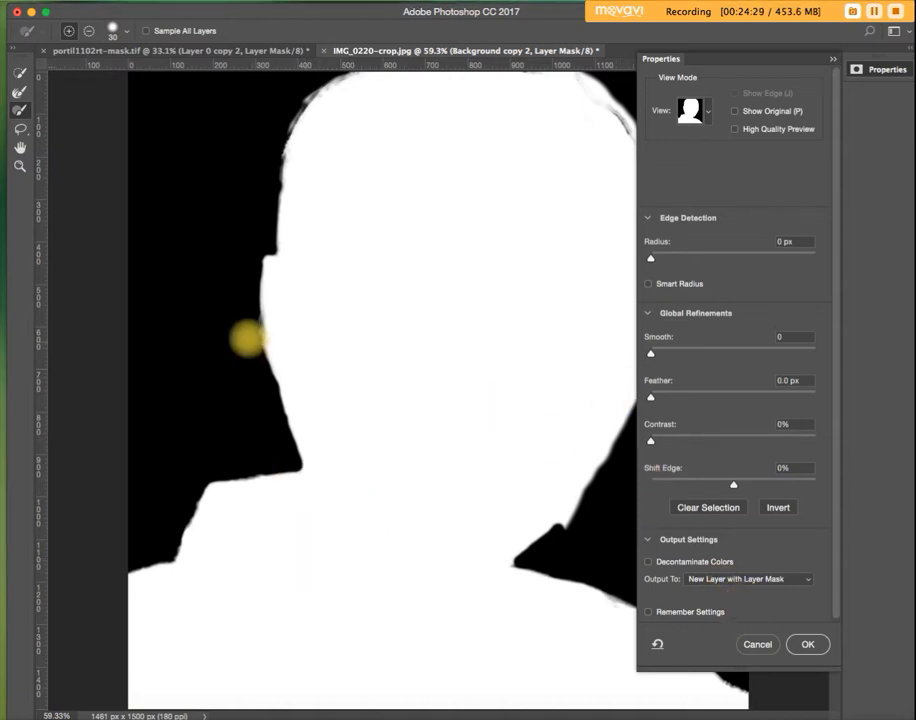
pyautogui.moveTo(261, 306); pyautogui.dragTo(265, 349)
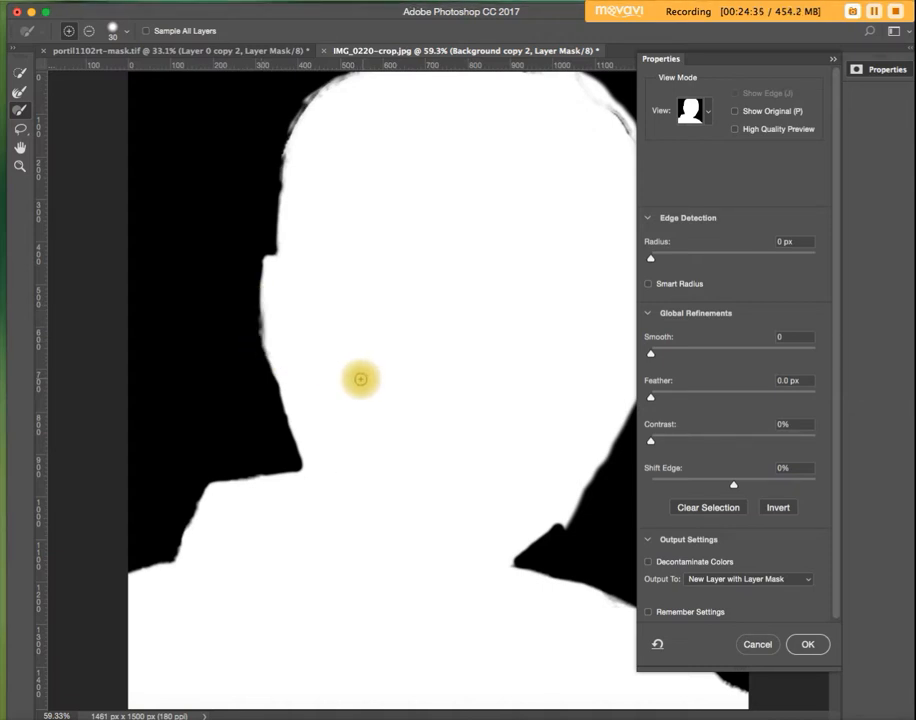
# - Return the preview to Overlay and output the refined mask with Decontaminate Colors to a New Layer with Layer Mask
pyautogui.click(705, 113)
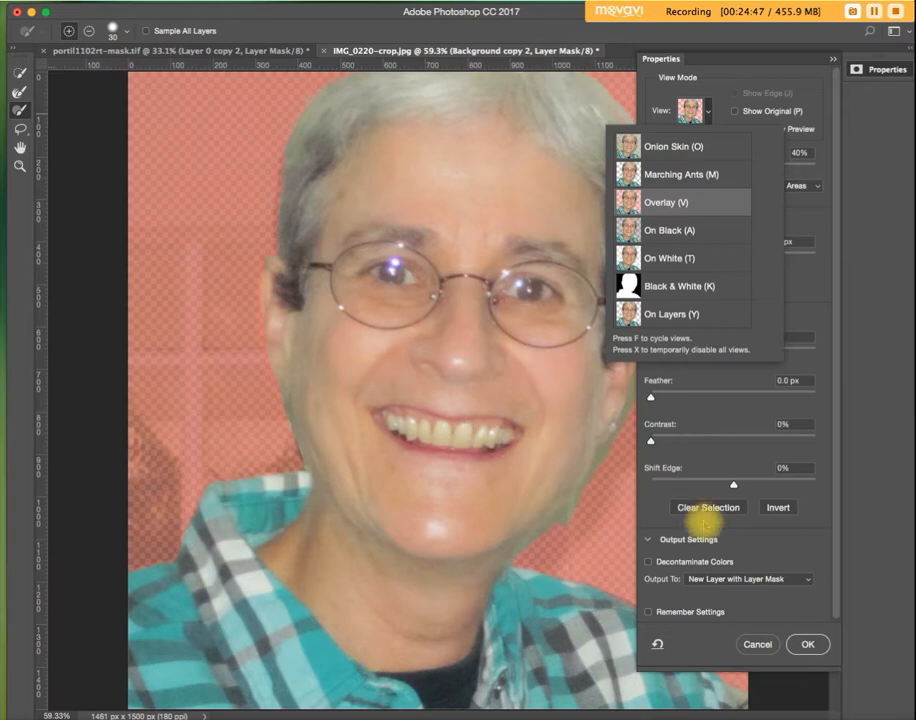
pyautogui.click(697, 634)
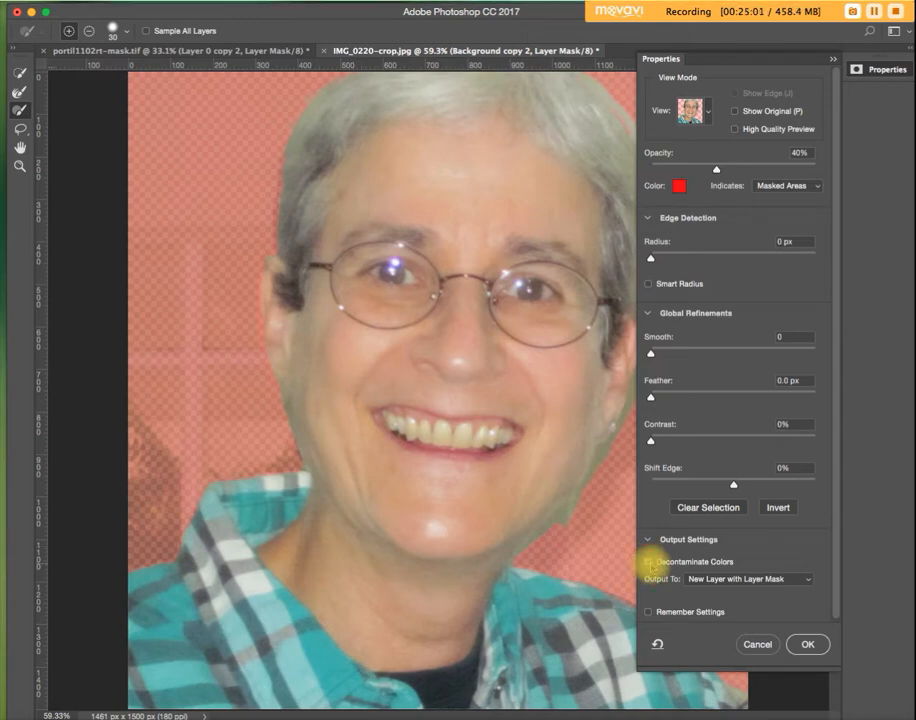
pyautogui.click(648, 562)
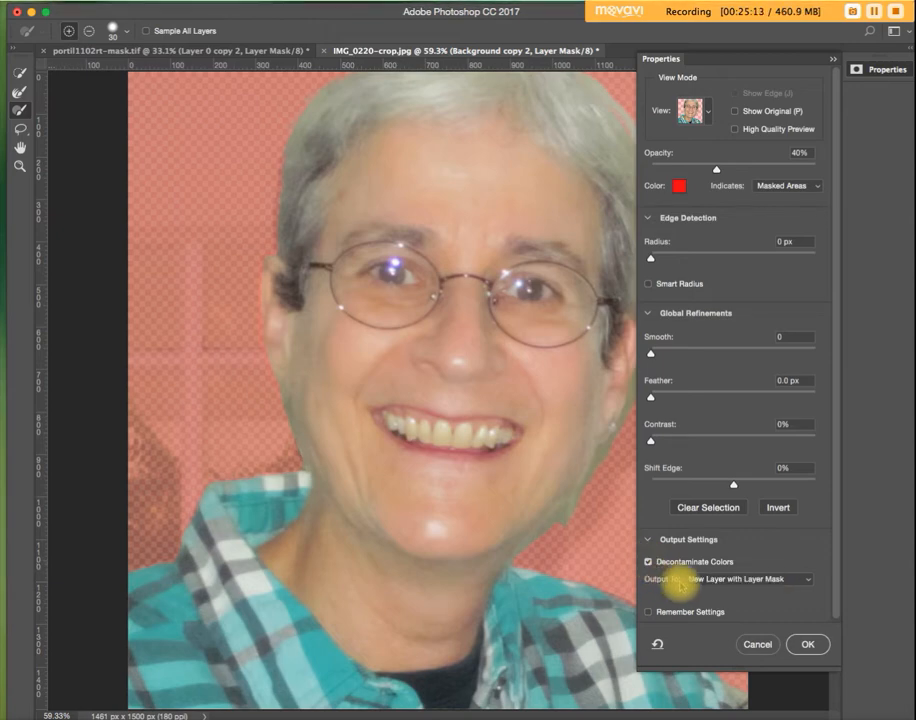
pyautogui.click(808, 588)
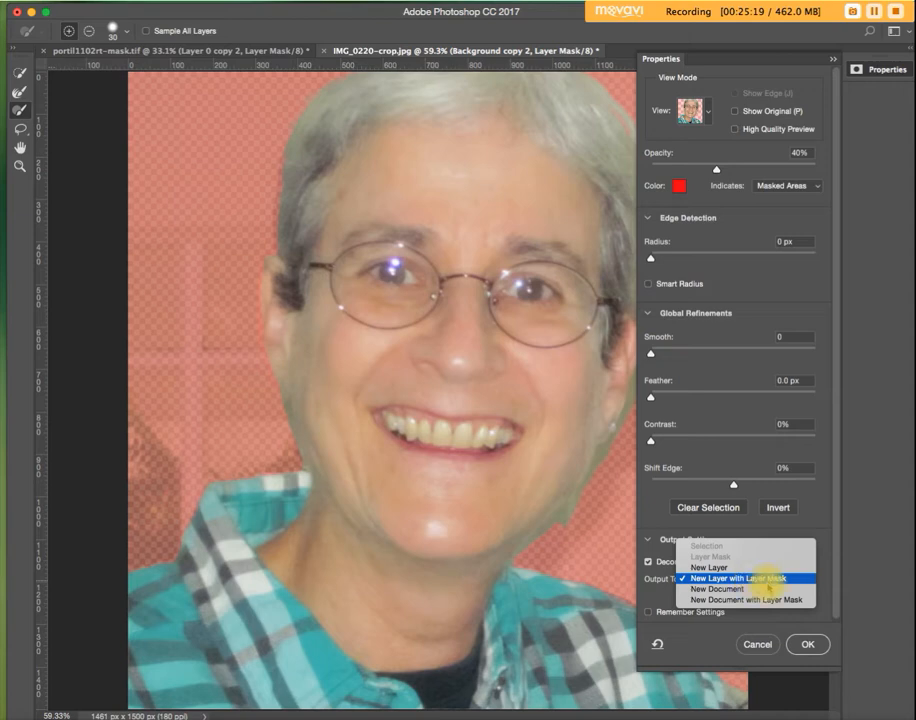
pyautogui.click(808, 644)
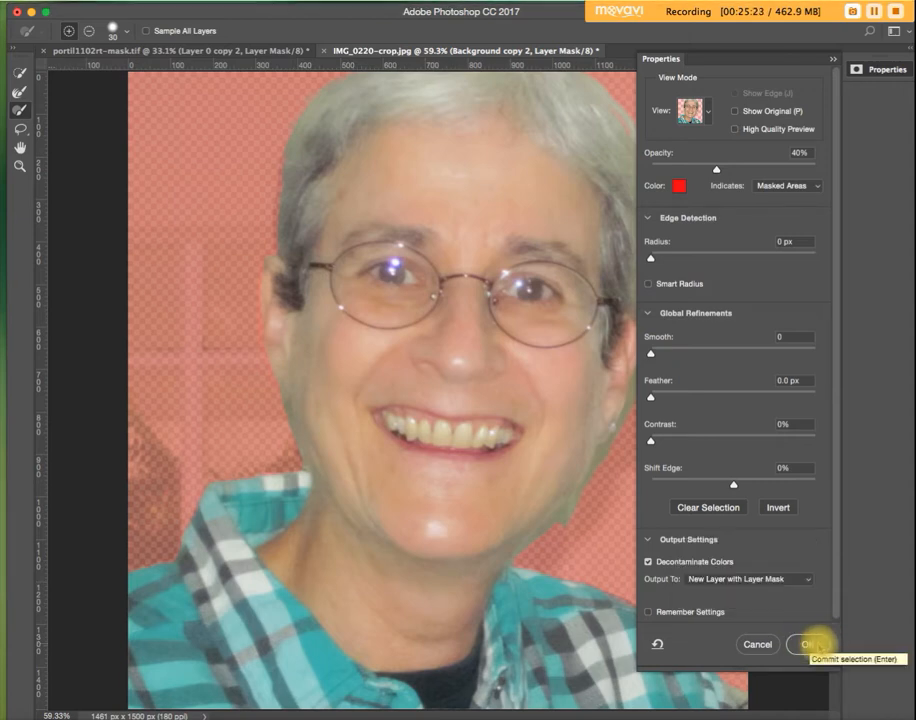
pyautogui.click(812, 645)
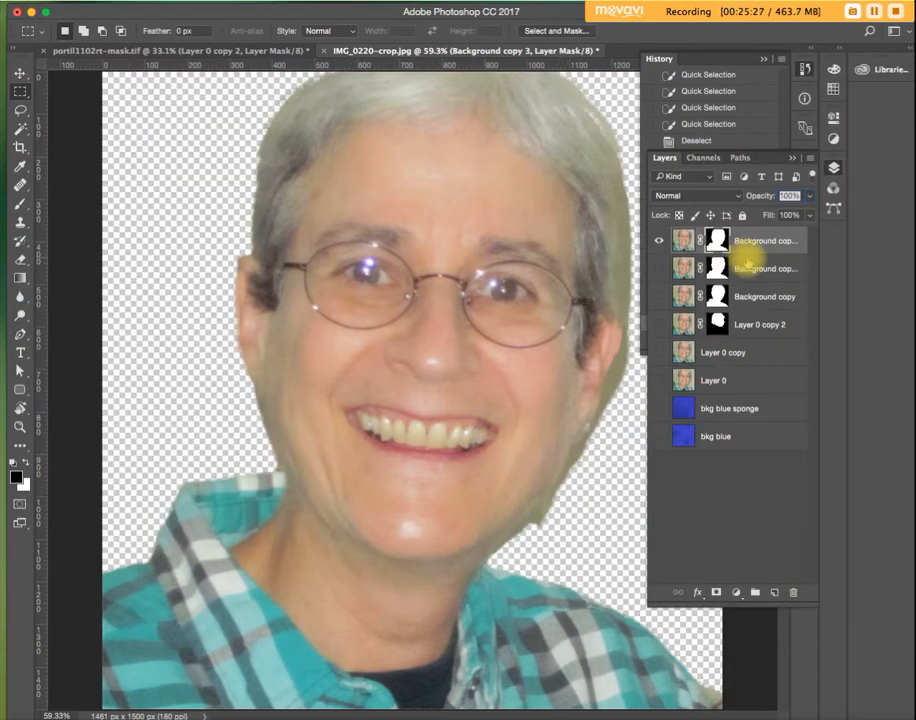
# - Show the bkg blue sponge and bkg blue layers behind the newly masked portrait
pyautogui.click(659, 407)
pyautogui.click(659, 435)
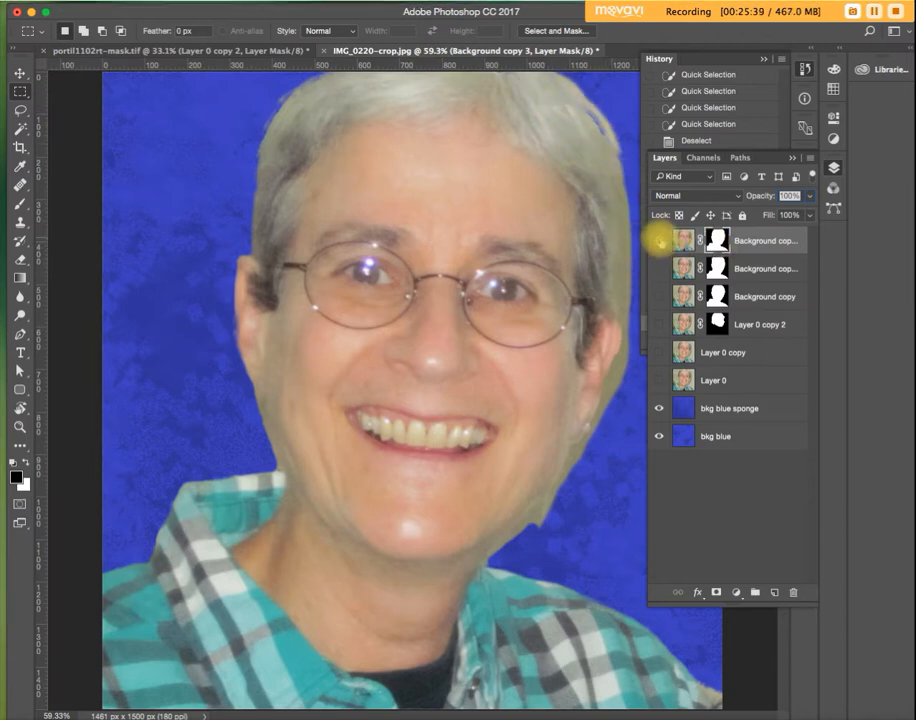
# - Hide the new masked layer and compare Background copy with Background copy 2 over the blue, leaving Background copy shown
pyautogui.click(659, 240)
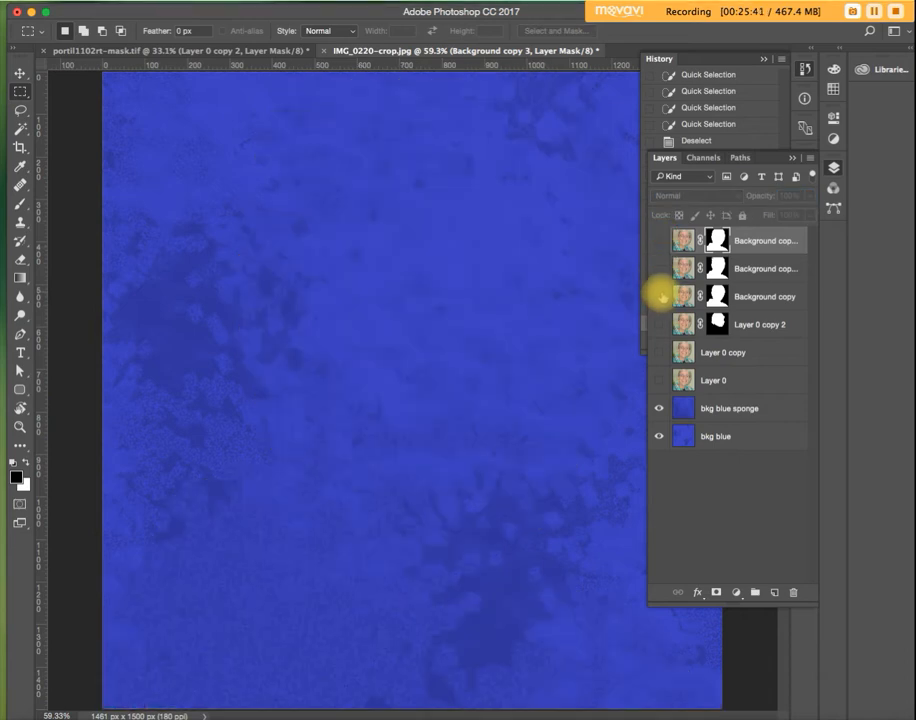
pyautogui.click(660, 296)
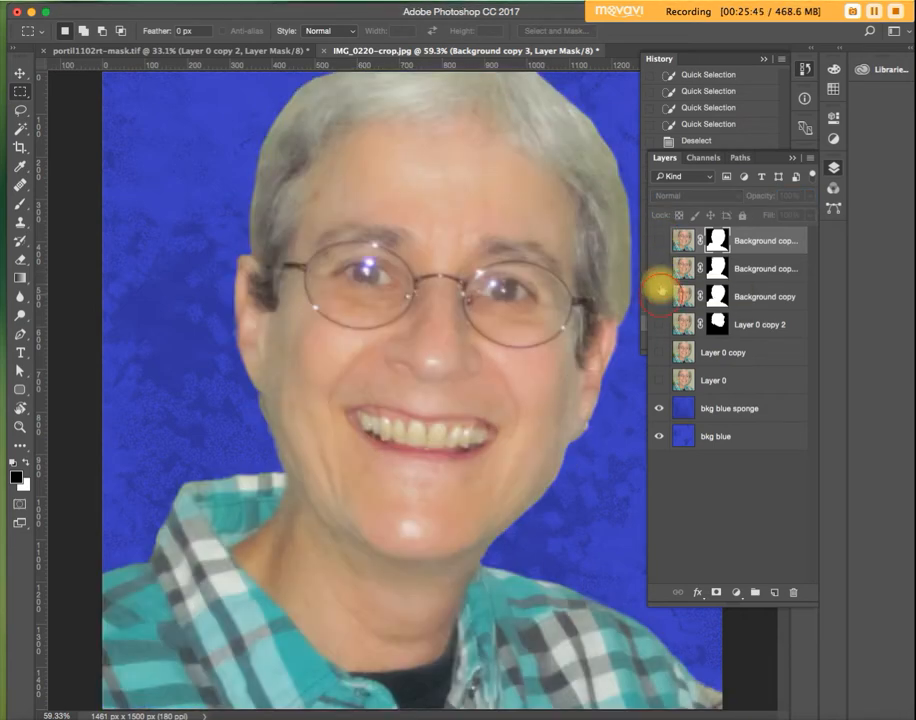
pyautogui.click(660, 268)
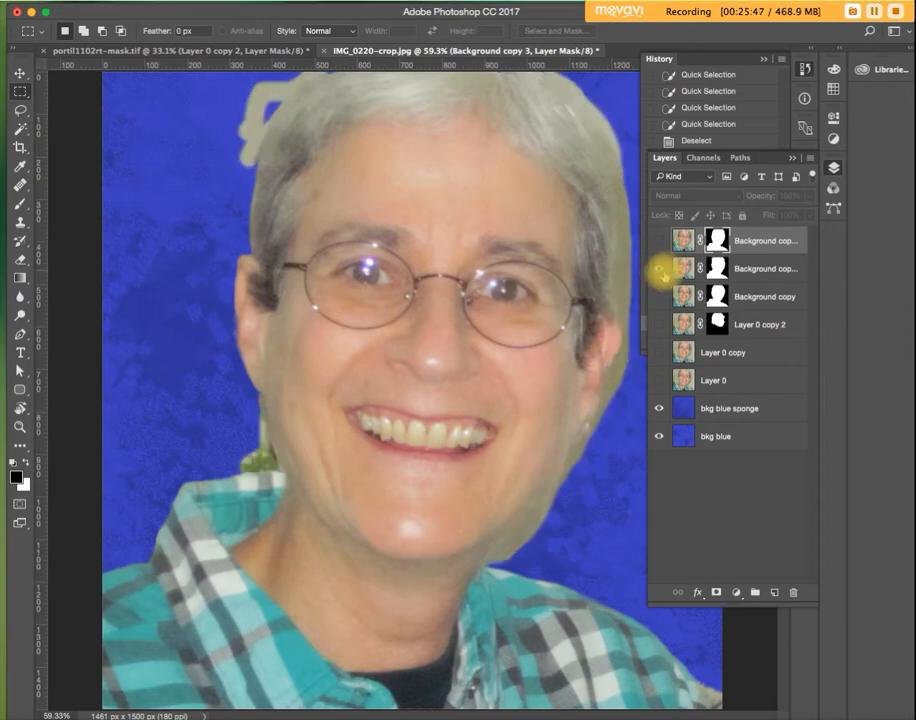
pyautogui.click(661, 269)
pyautogui.click(660, 297)
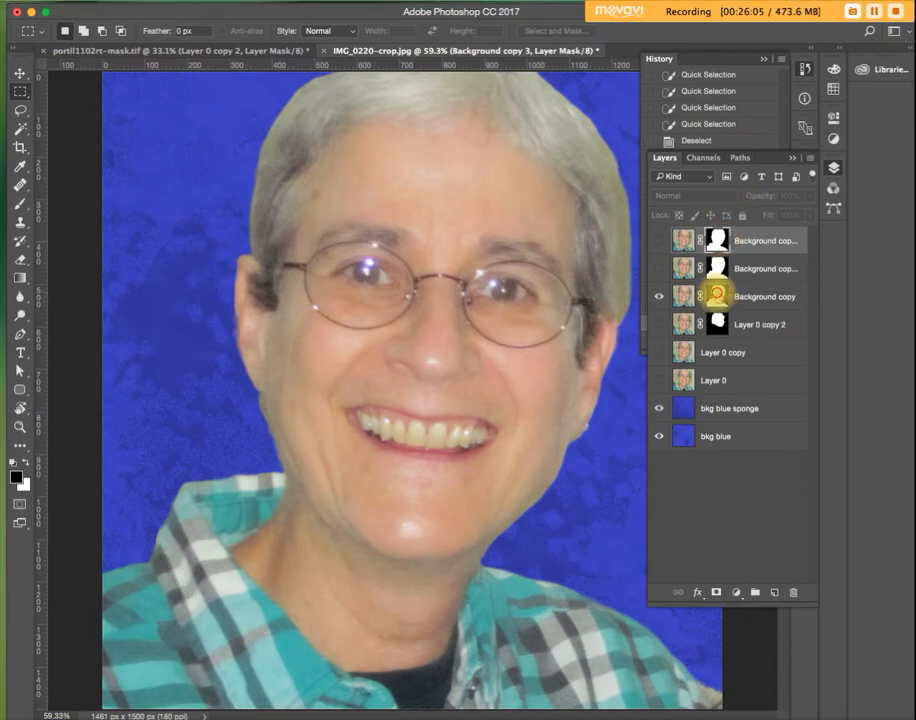
# - Open the Background copy layer's mask in Select and Mask and cancel without changing it, doing this twice
pyautogui.doubleClick(716, 294)
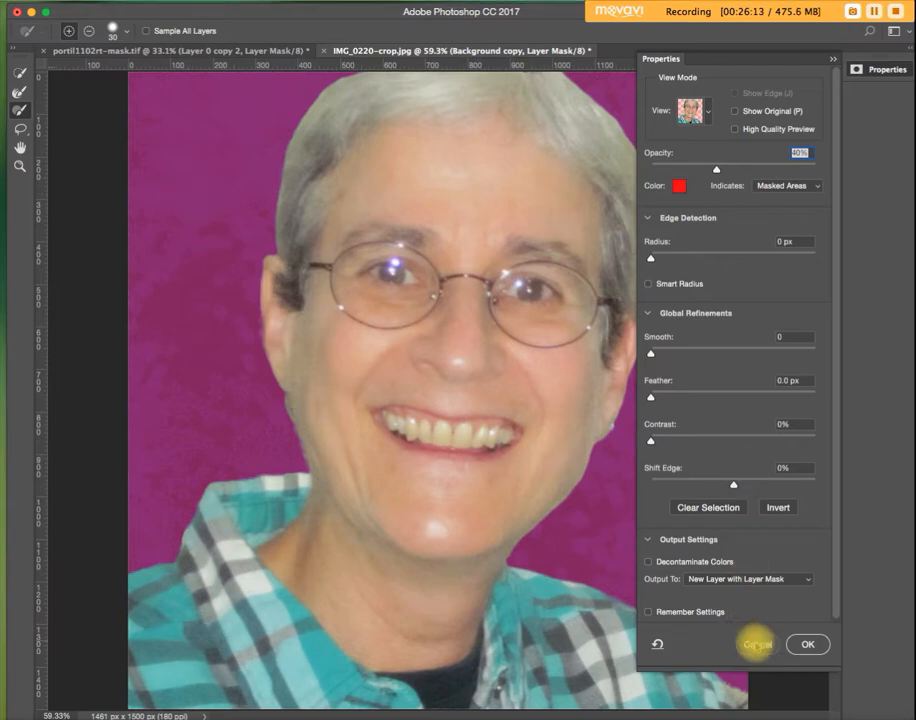
pyautogui.click(757, 644)
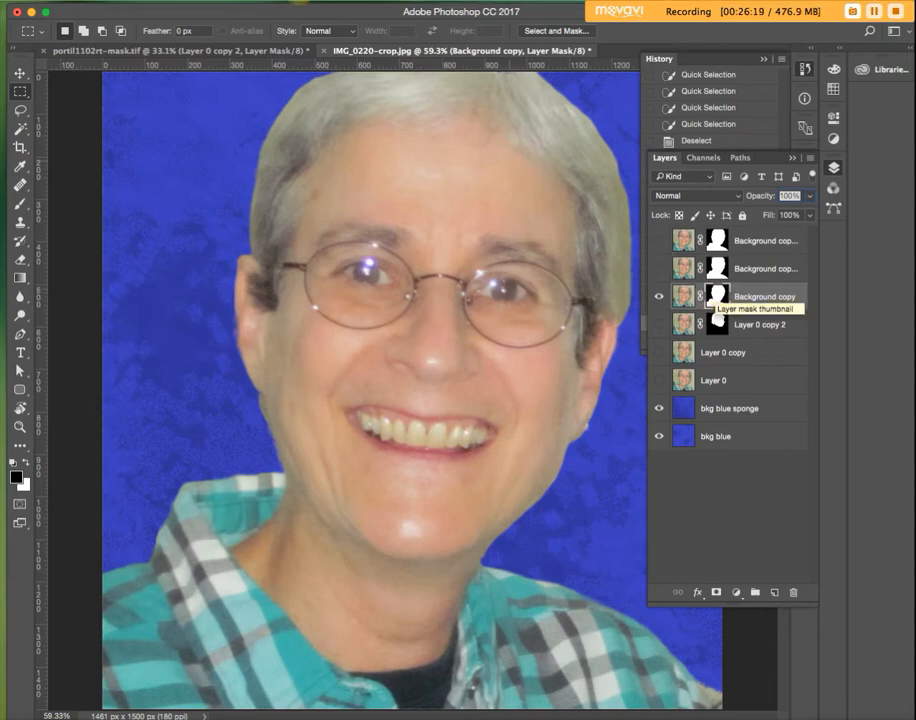
pyautogui.click(170, 1)
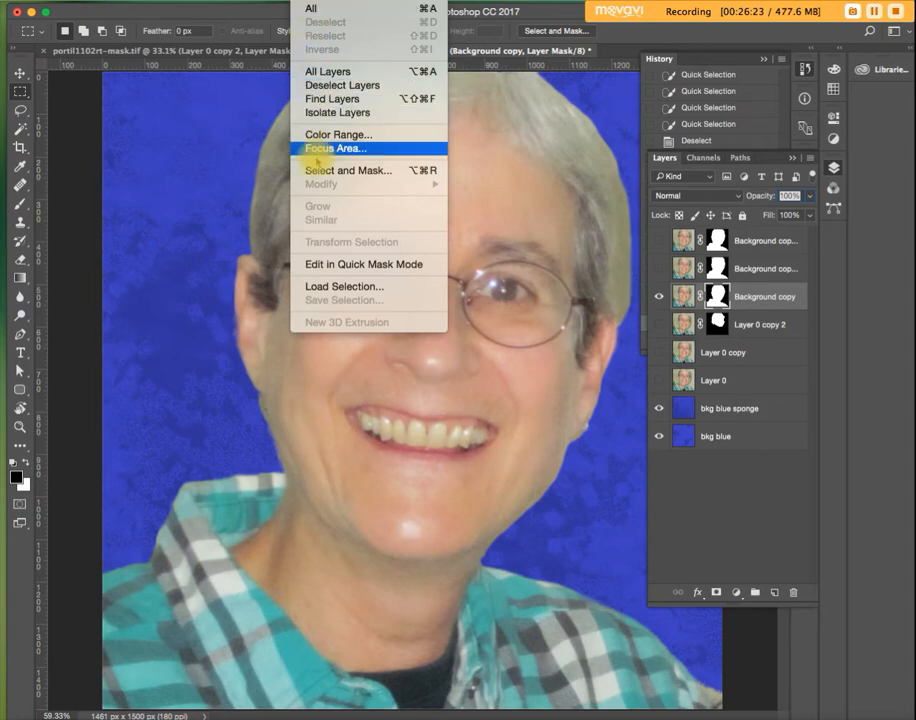
pyautogui.click(315, 171)
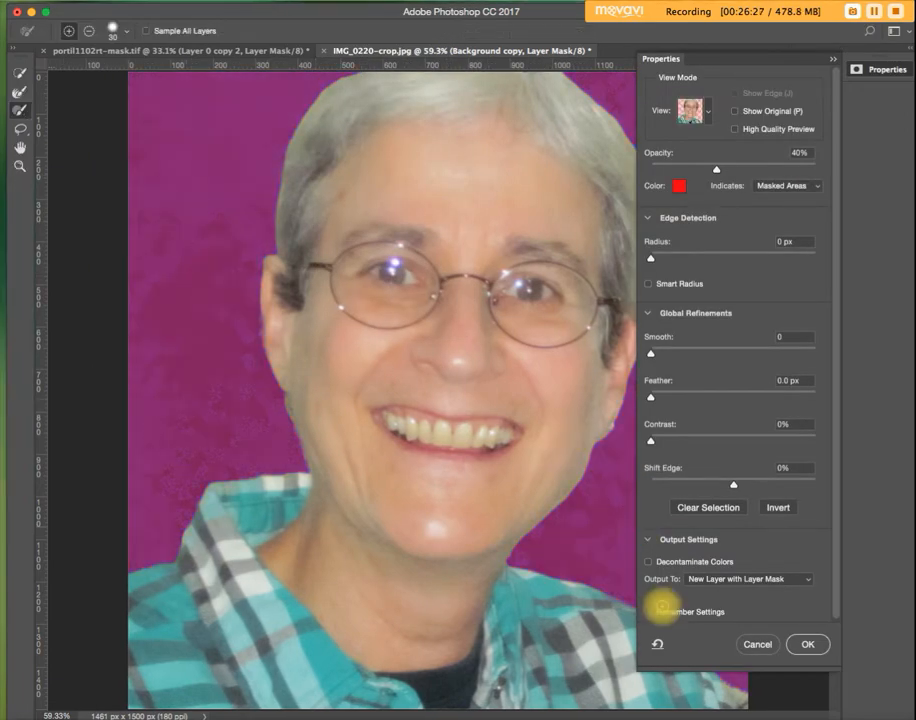
pyautogui.click(757, 645)
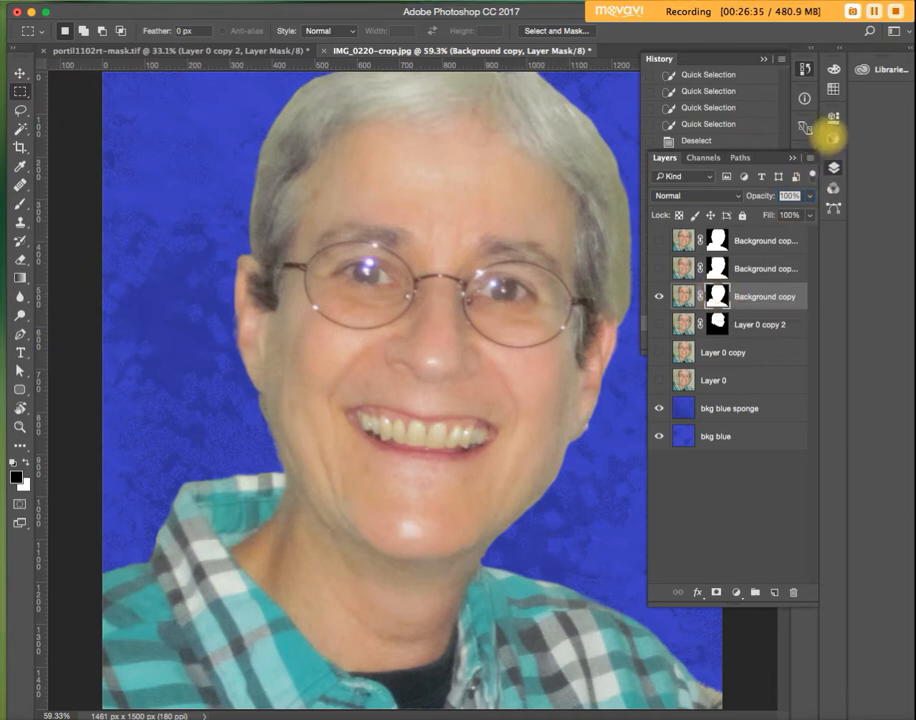
# - Display the mask properties of Background copy, enter Select and Mask from its refine options, and cancel
pyautogui.click(833, 119)
pyautogui.click(833, 119)
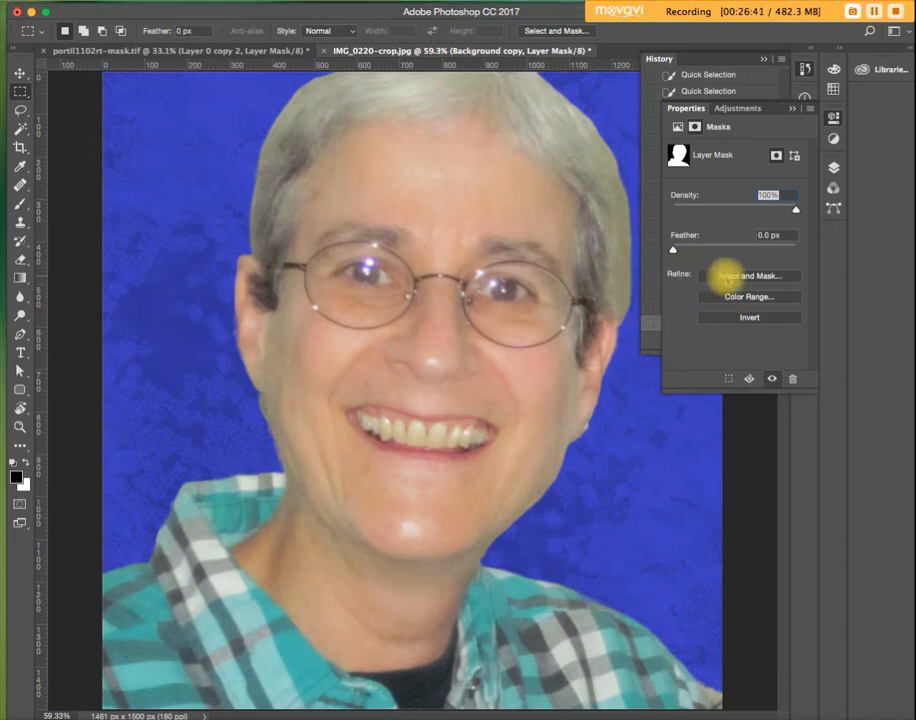
pyautogui.click(728, 276)
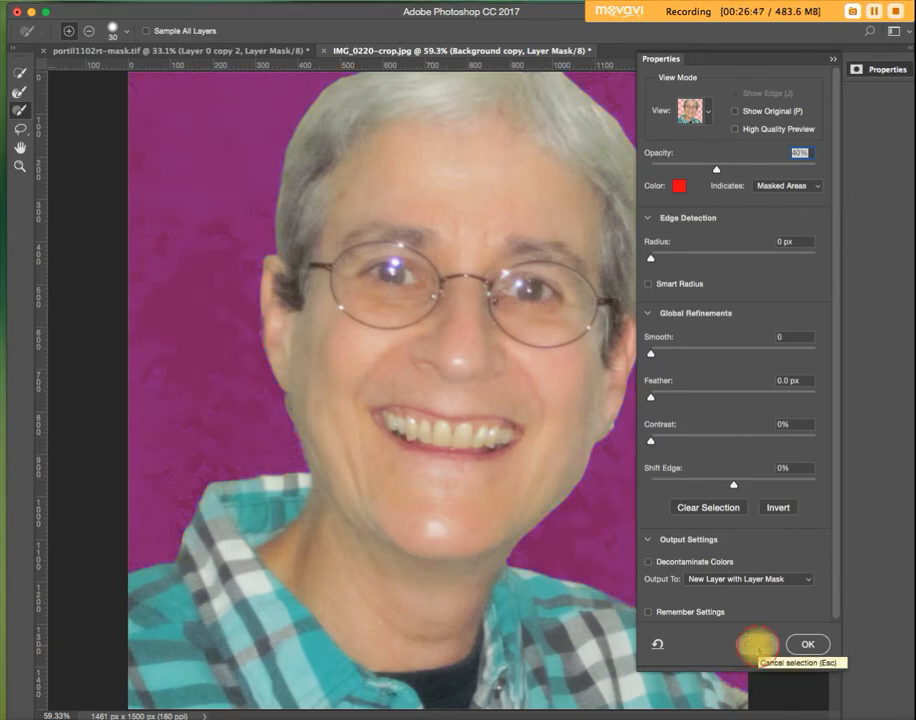
pyautogui.click(757, 644)
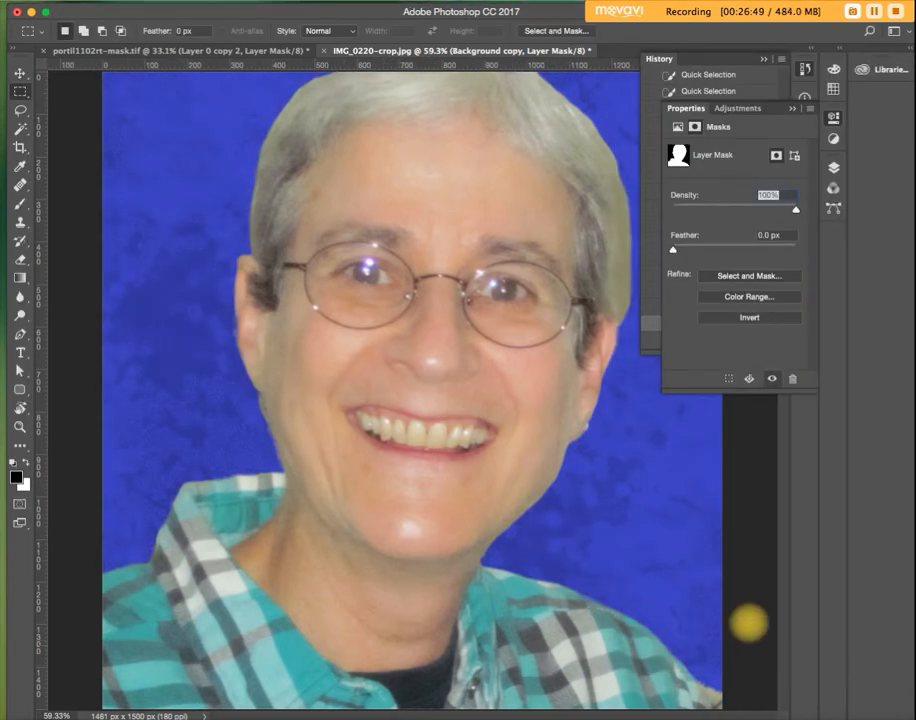